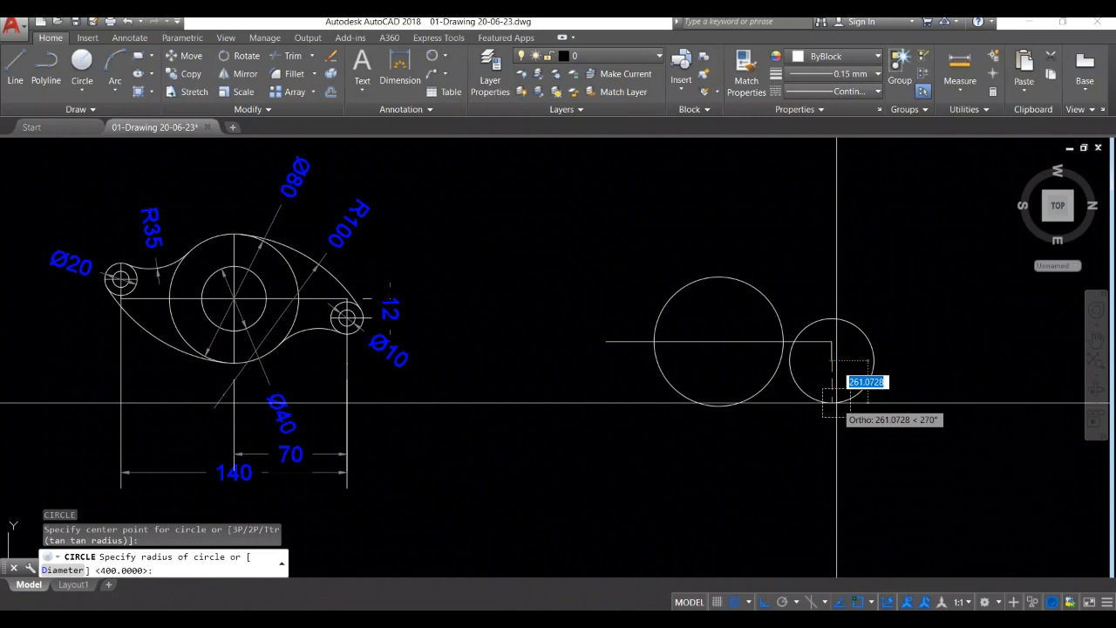
Step: Draw a circle of radius 50 centred on the lower end of the right short vertical line
{"action": "key", "text": "Return"}
{"action": "key", "text": "Return"}
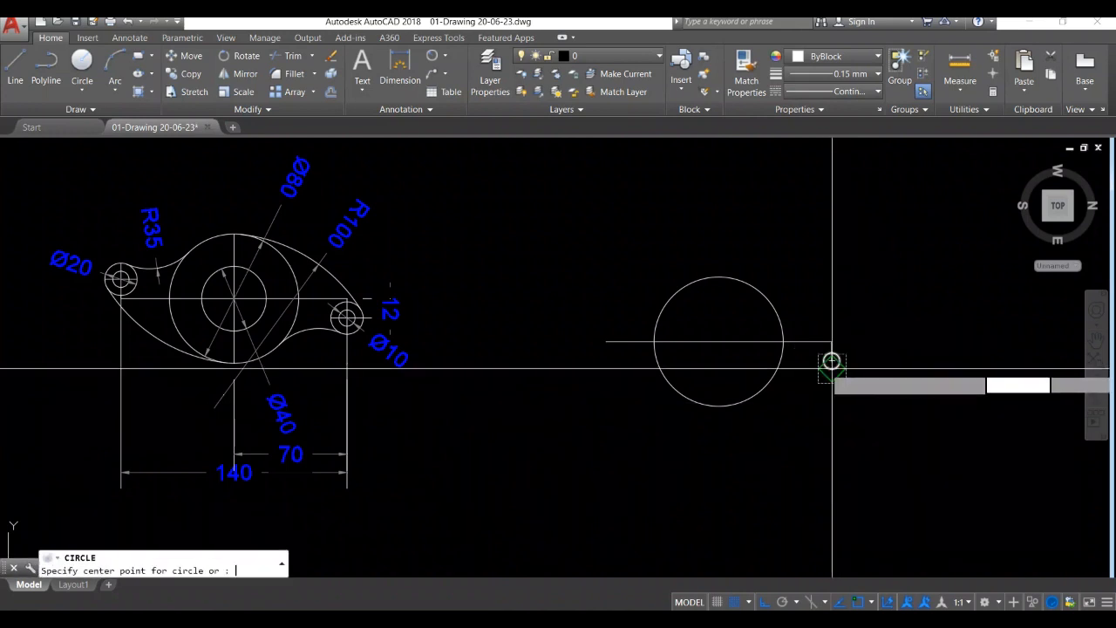
{"action": "scroll", "coordinate": [832, 357], "scroll_direction": "up", "scroll_amount": 6}
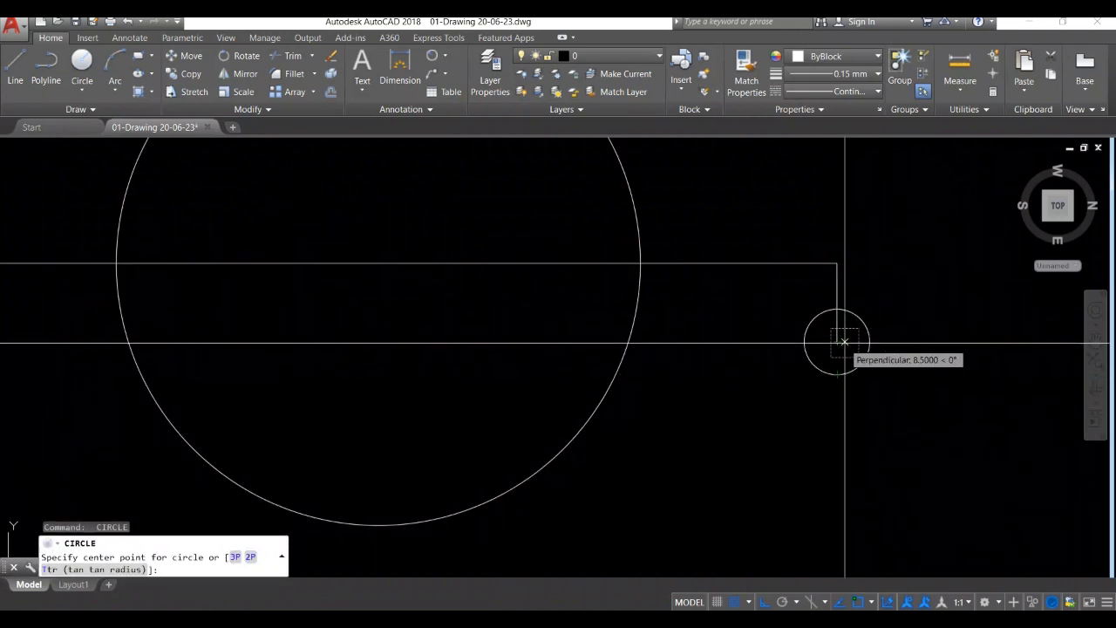
{"action": "key", "text": "Return"}
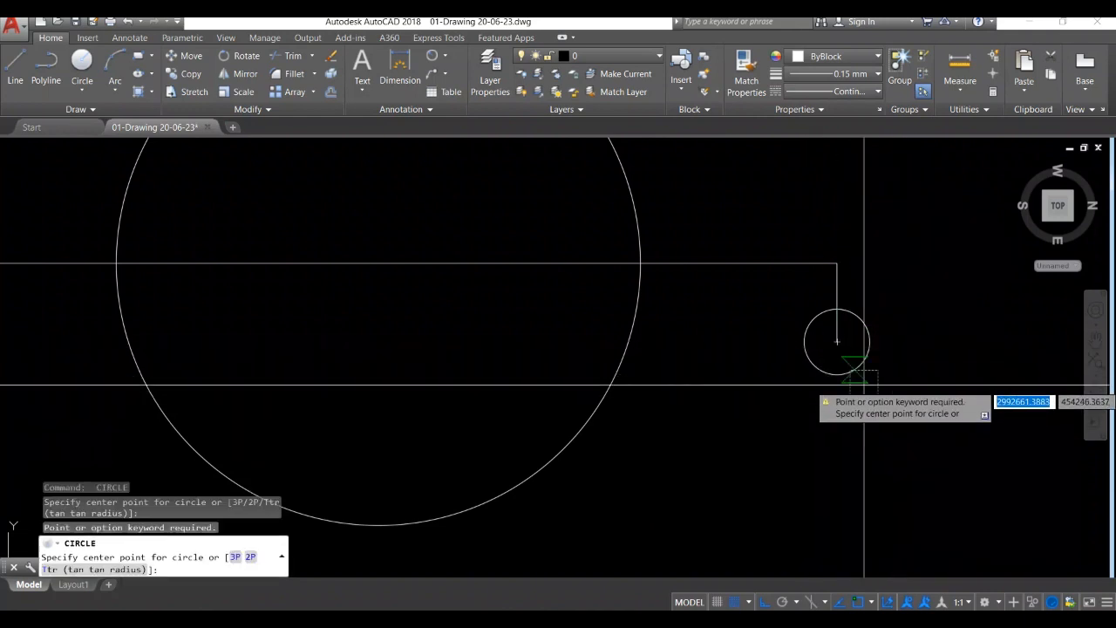
{"action": "key", "text": "Escape"}
{"action": "key", "text": "Escape"}
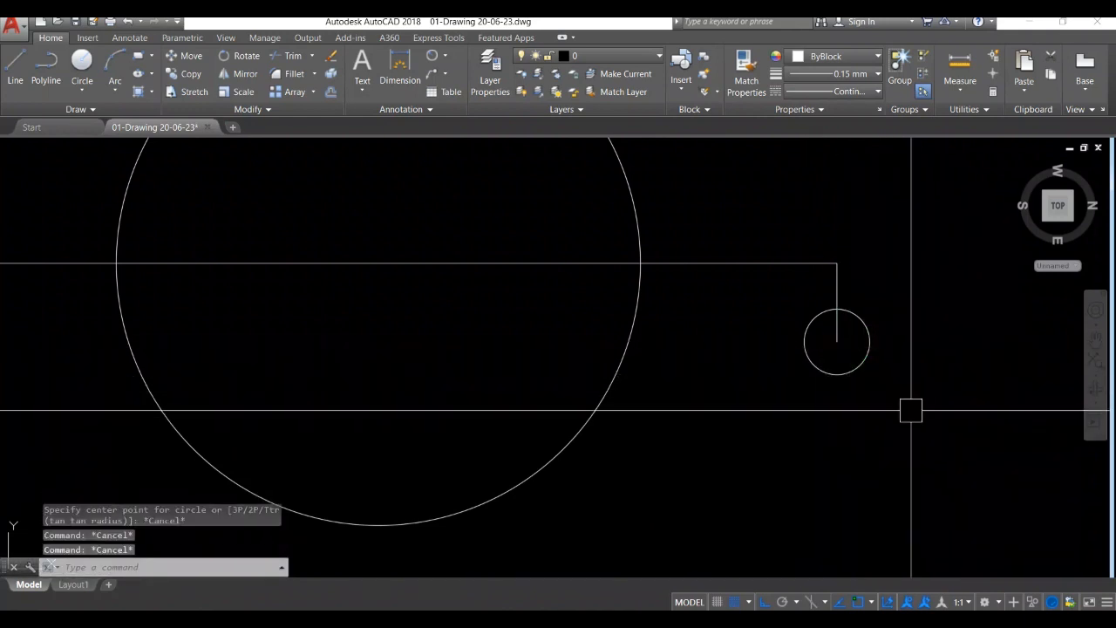
Step: Draw a circle of radius 100 concentric with the radius 50 circle at the right short line's lower end
{"action": "key", "text": "Return"}
{"action": "left_click", "coordinate": [837, 341]}
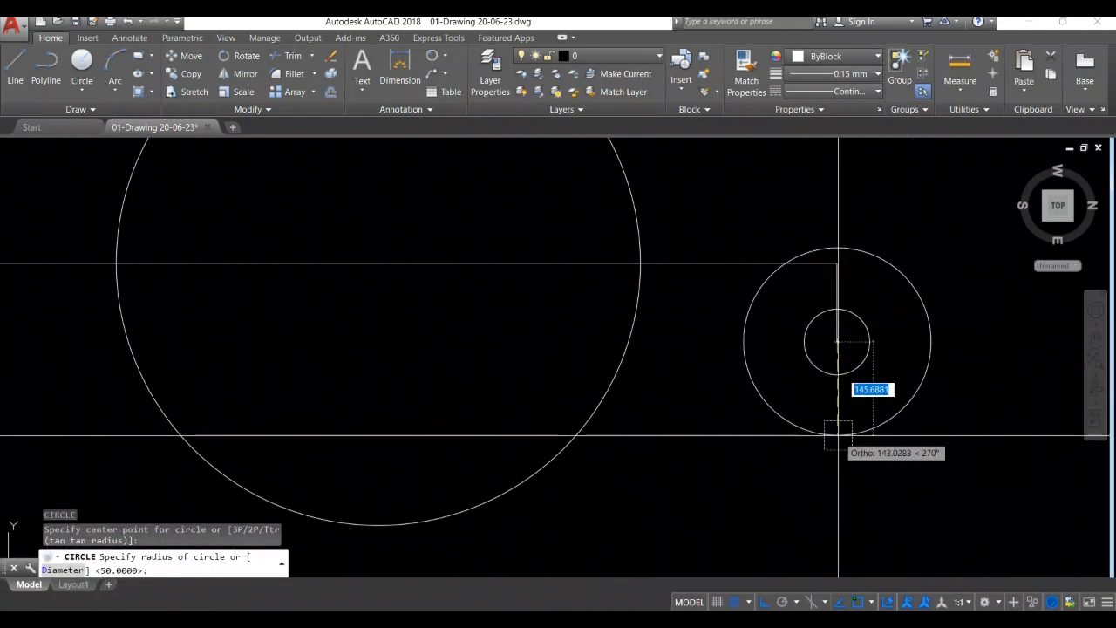
{"action": "type", "text": "10"}
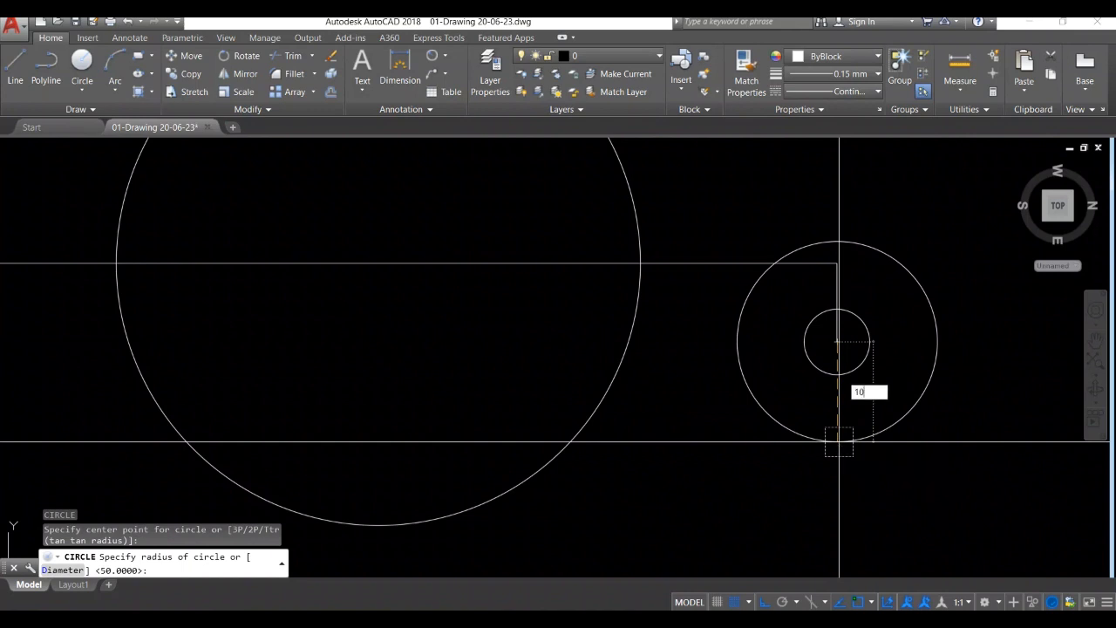
{"action": "type", "text": "0"}
{"action": "key", "text": "Return"}
Step: Draw a vertical line 120 units upward from the left end of the horizontal centre line
{"action": "scroll", "coordinate": [839, 441], "scroll_direction": "down", "scroll_amount": 4}
{"action": "middle_click_drag", "start_coordinate": [847, 453], "coordinate": [879, 421]}
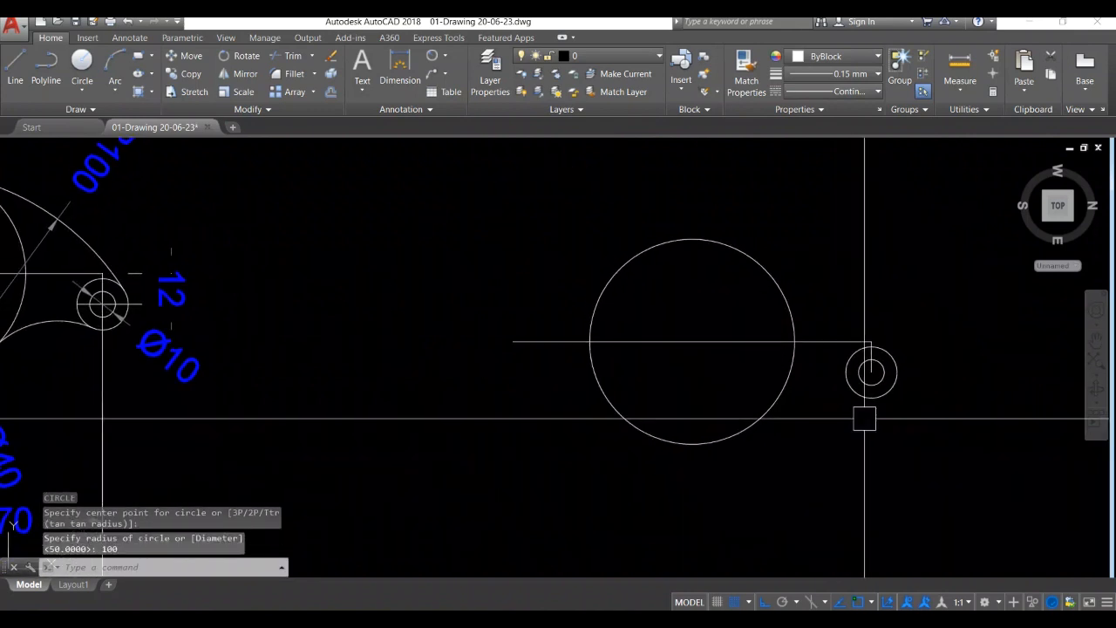
{"action": "type", "text": "l"}
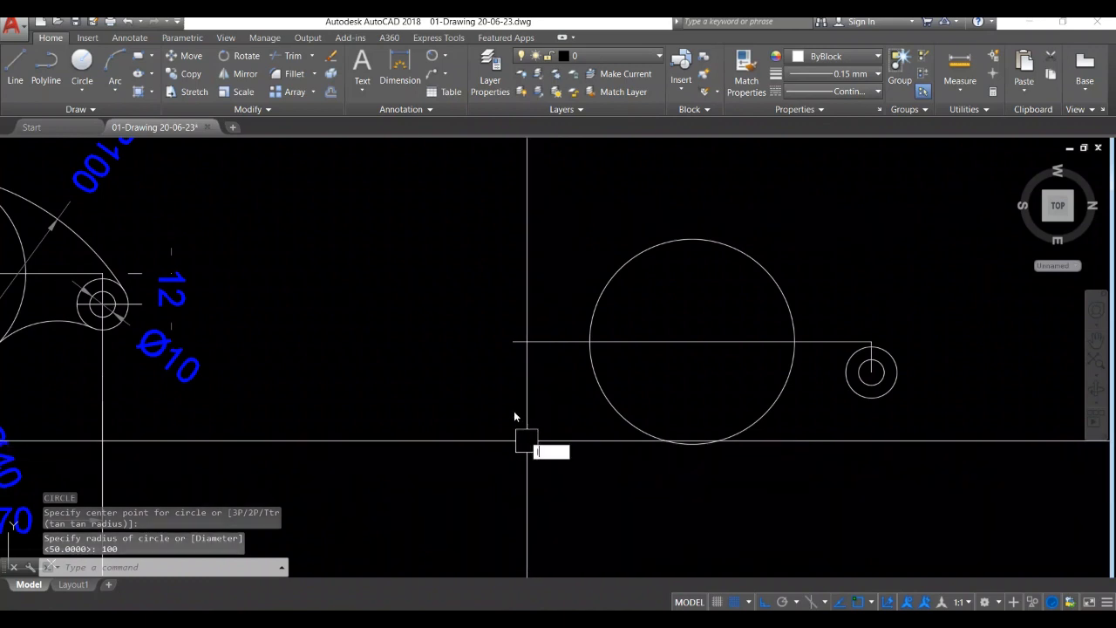
{"action": "key", "text": "Return"}
{"action": "left_click", "coordinate": [512, 341]}
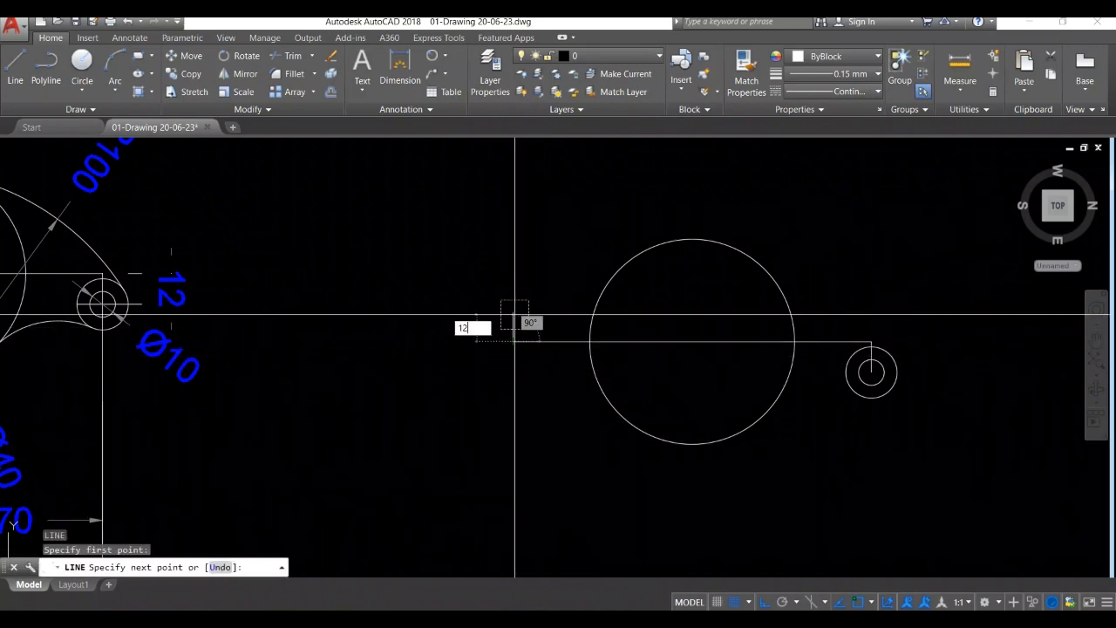
{"action": "type", "text": "120"}
{"action": "key", "text": "Return"}
Step: Draw two concentric circles of radius 50 and 100 centred on the upper end of the left short vertical line
{"action": "scroll", "coordinate": [515, 354], "scroll_direction": "up", "scroll_amount": 2}
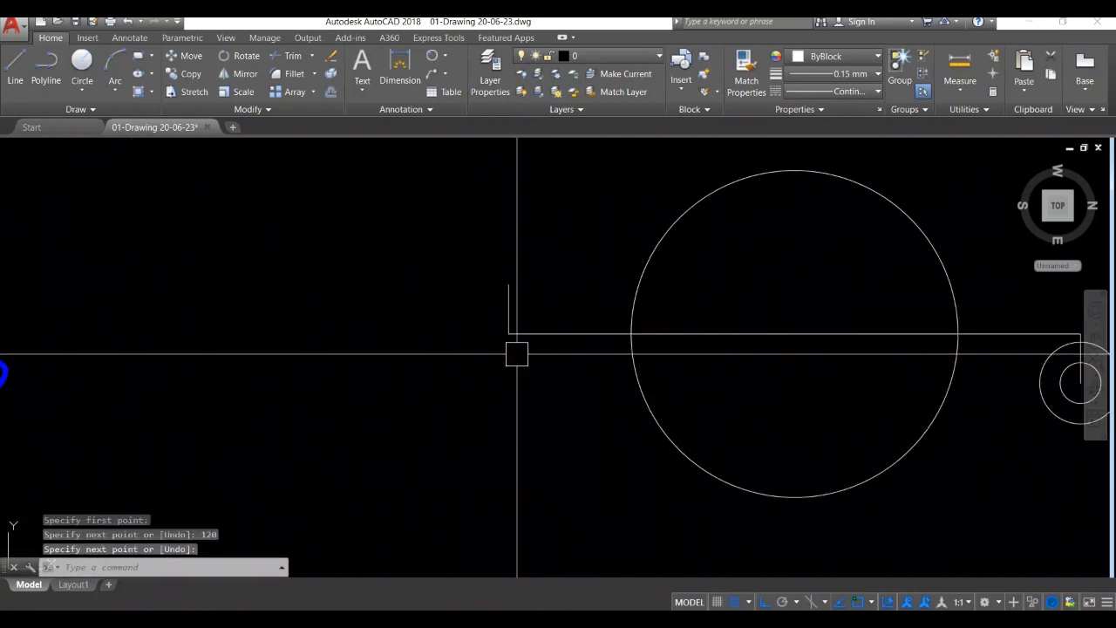
{"action": "type", "text": "c"}
{"action": "key", "text": "Return"}
{"action": "left_click", "coordinate": [508, 285]}
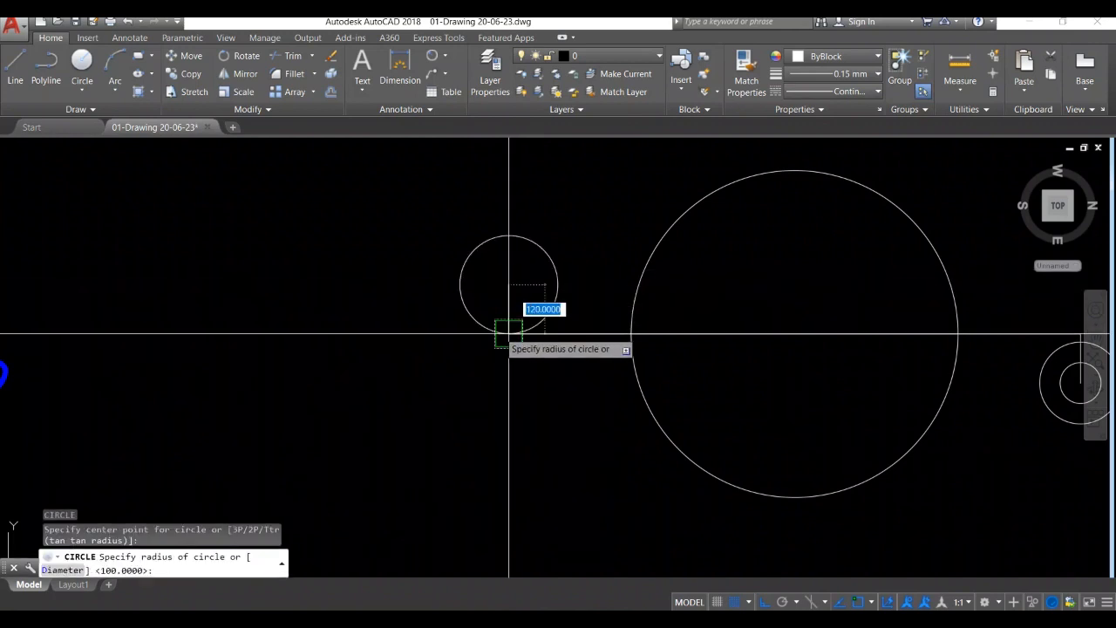
{"action": "type", "text": "50"}
{"action": "key", "text": "Return"}
{"action": "key", "text": "Return"}
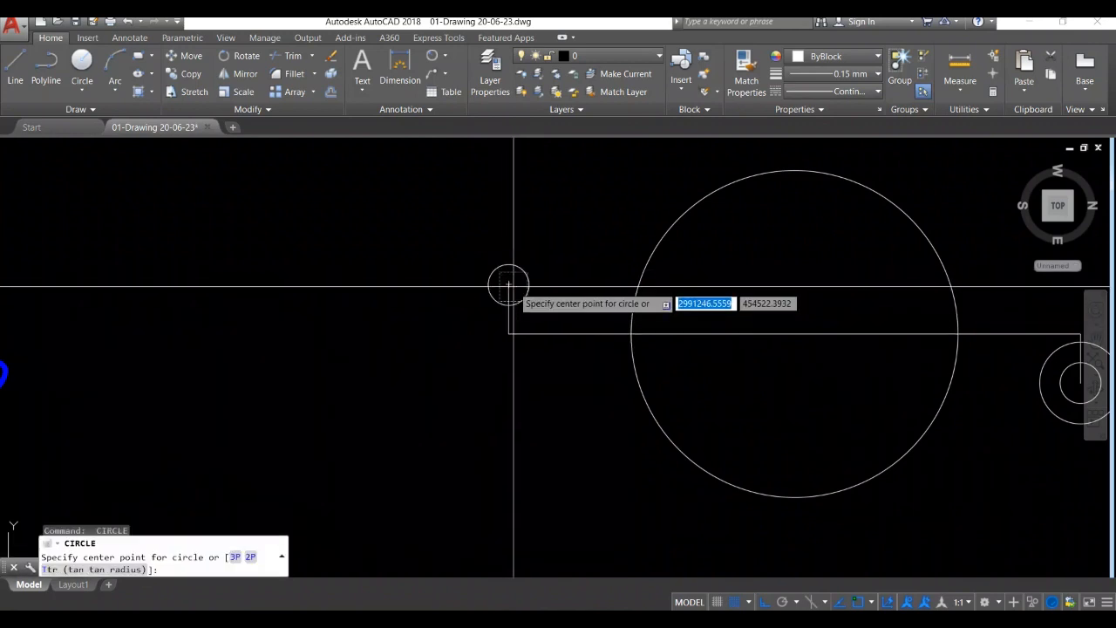
{"action": "left_click", "coordinate": [508, 284]}
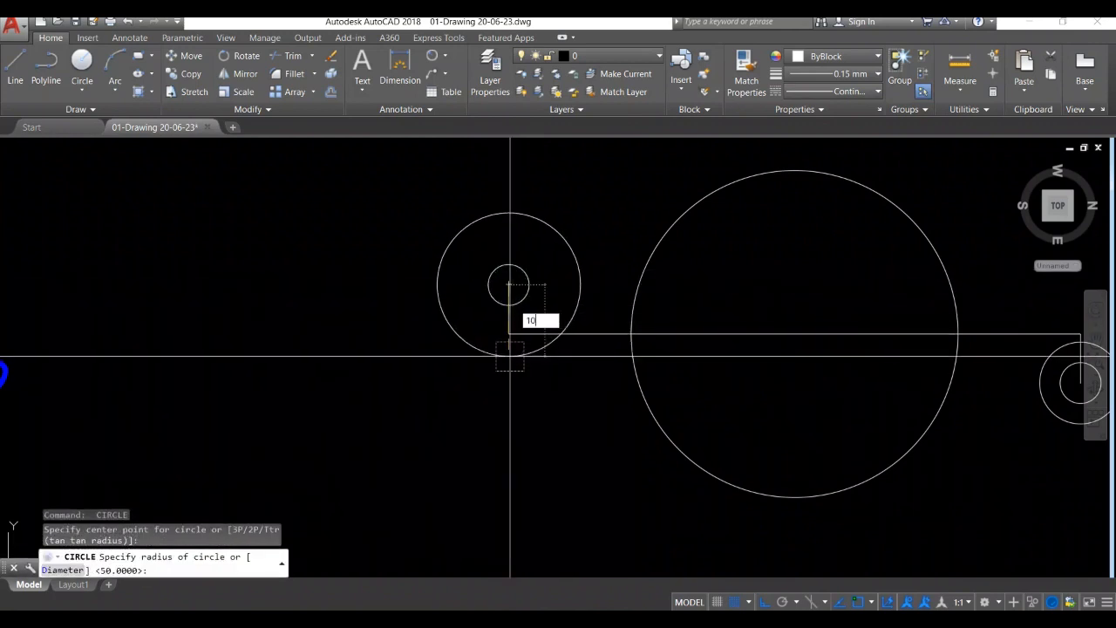
{"action": "key", "text": "Return"}
Step: Draw a circle of radius 350 tangent to the lower sides of the large circle and the right outer small circle
{"action": "scroll", "coordinate": [501, 396], "scroll_direction": "down", "scroll_amount": 2}
{"action": "mouse_move", "coordinate": [529, 429]}
{"action": "middle_mouse_down"}
{"action": "mouse_move", "coordinate": [414, 419]}
{"action": "mouse_move", "coordinate": [623, 412]}
{"action": "mouse_move", "coordinate": [730, 376]}
{"action": "mouse_move", "coordinate": [740, 359]}
{"action": "middle_mouse_up"}
{"action": "scroll", "coordinate": [528, 418], "scroll_direction": "down", "scroll_amount": 2}
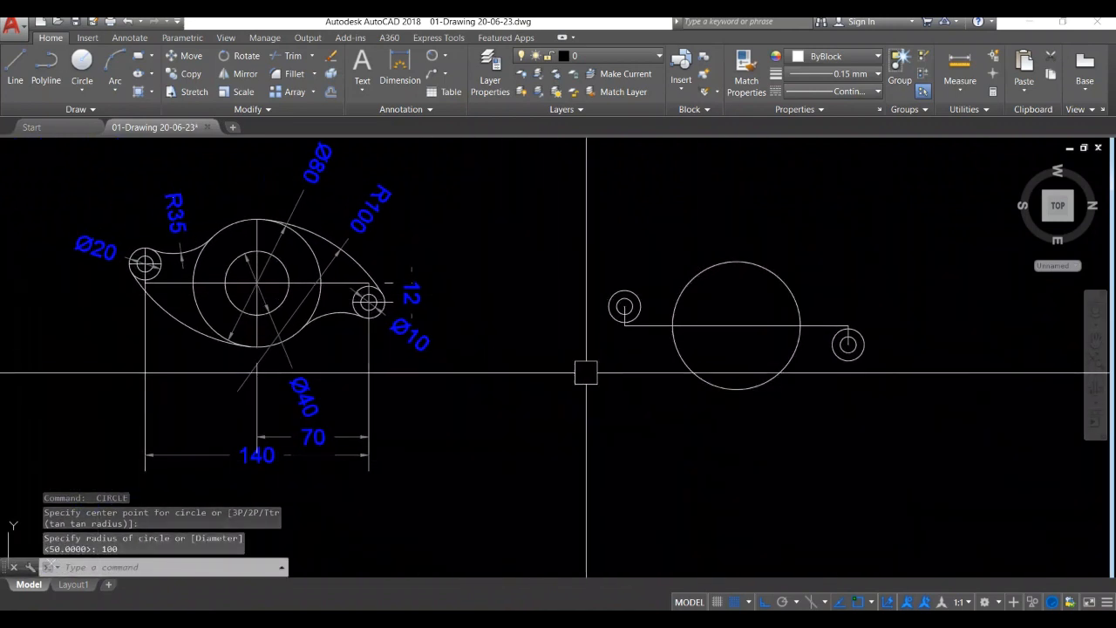
{"action": "middle_click_drag", "start_coordinate": [668, 399], "coordinate": [622, 415]}
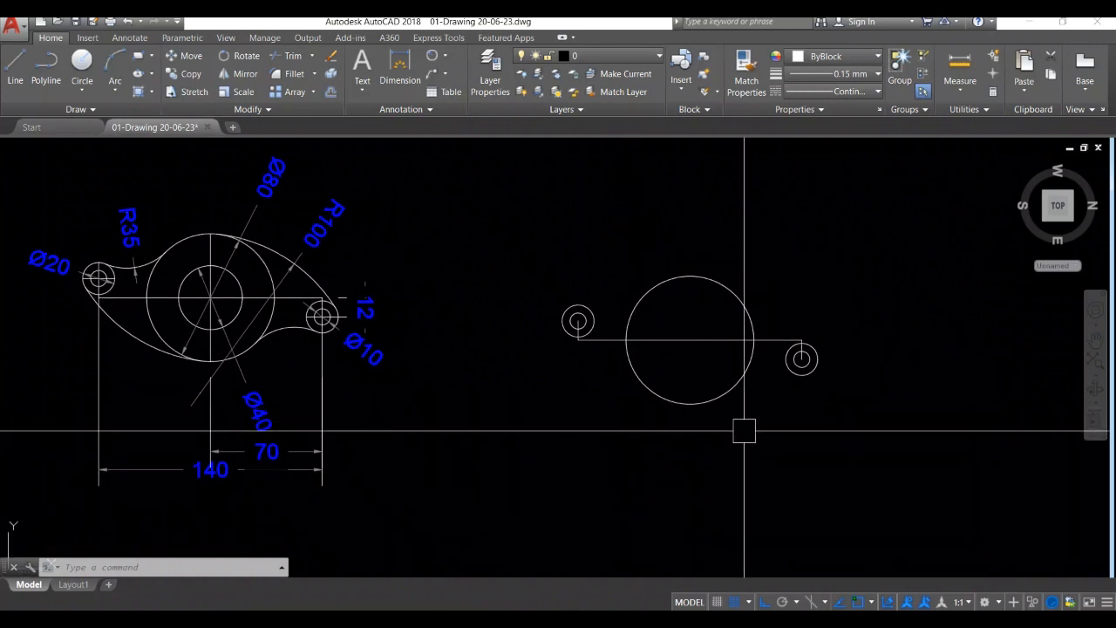
{"action": "type", "text": "c"}
{"action": "key", "text": "Return"}
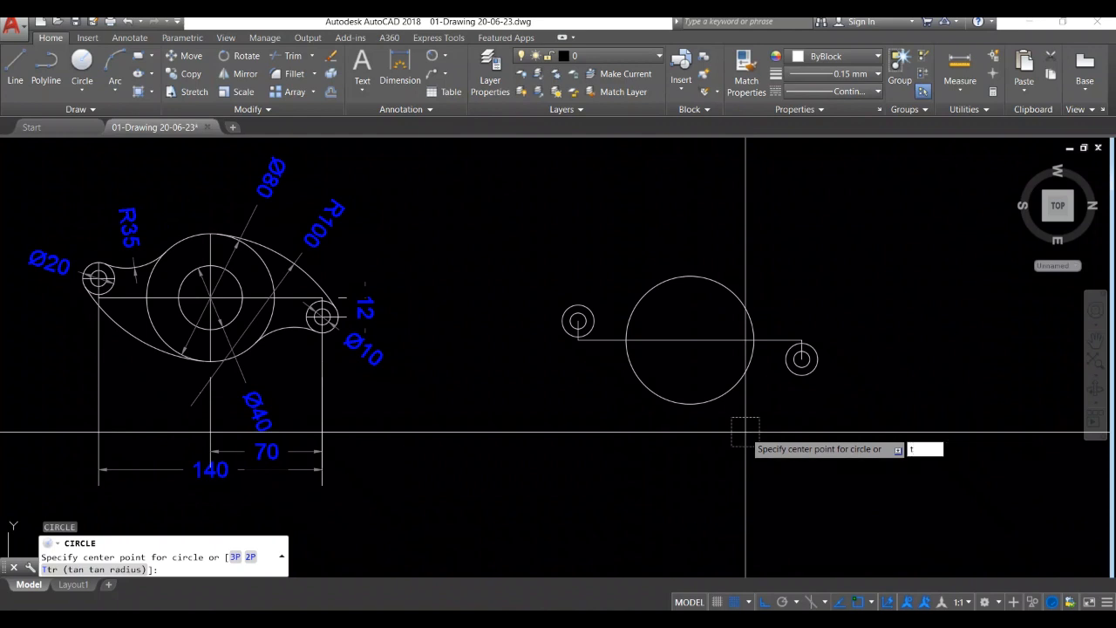
{"action": "key", "text": "Return"}
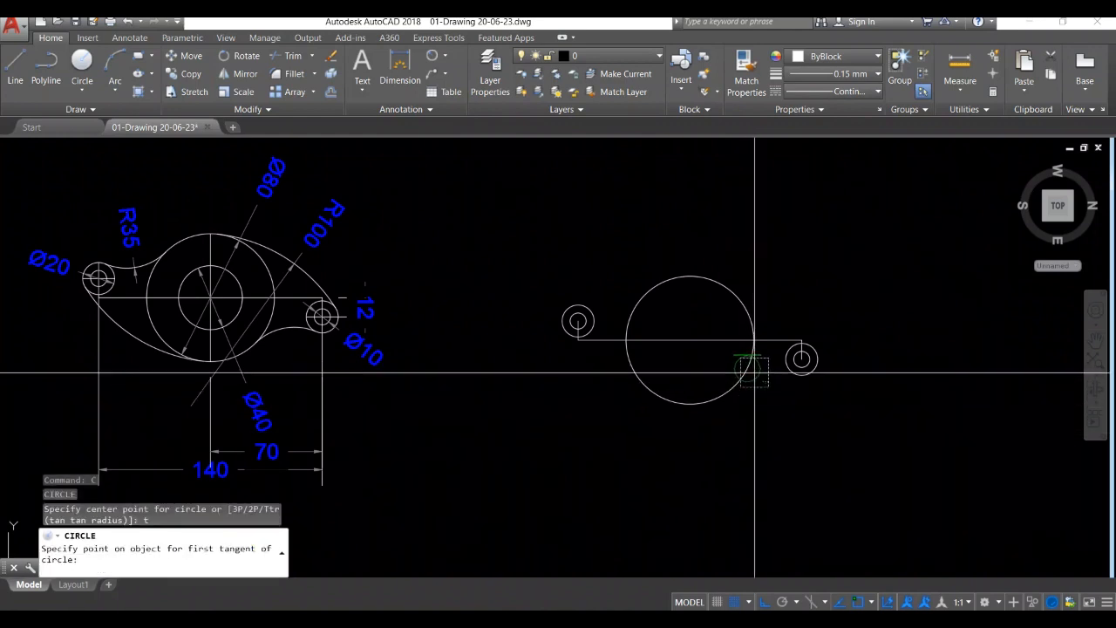
{"action": "left_click", "coordinate": [754, 374]}
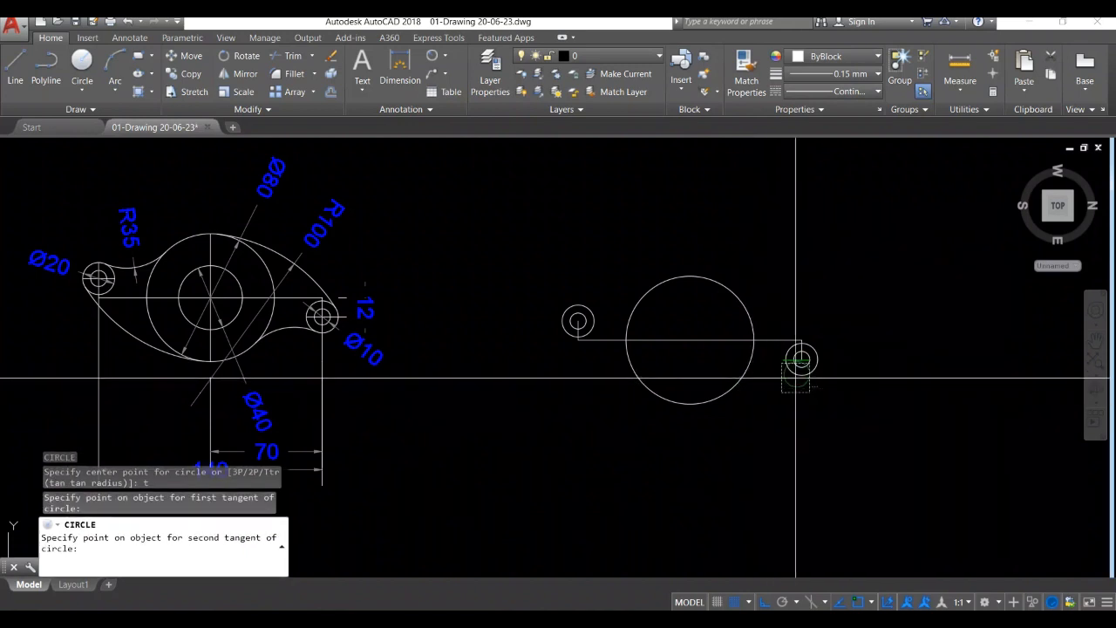
{"action": "left_click", "coordinate": [796, 373]}
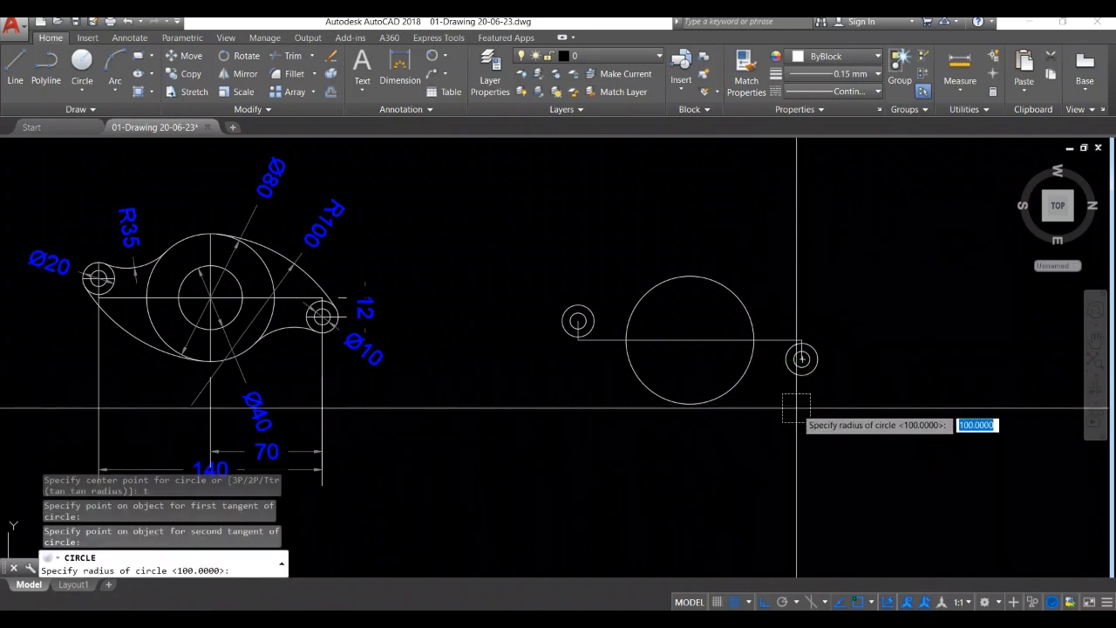
{"action": "type", "text": "35"}
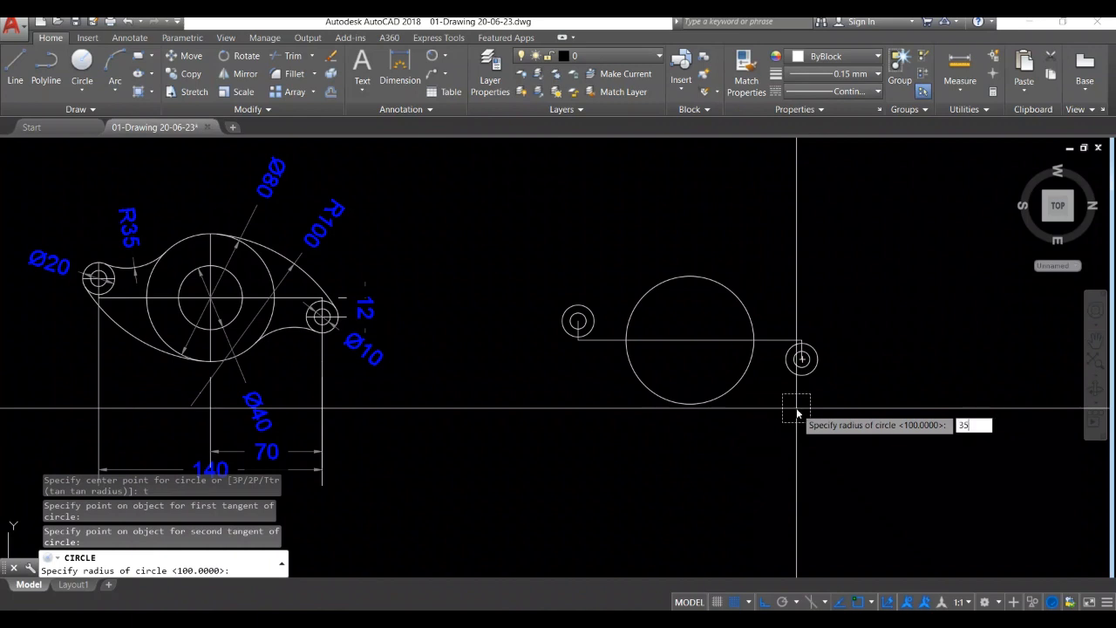
{"action": "type", "text": "0"}
{"action": "key", "text": "Return"}
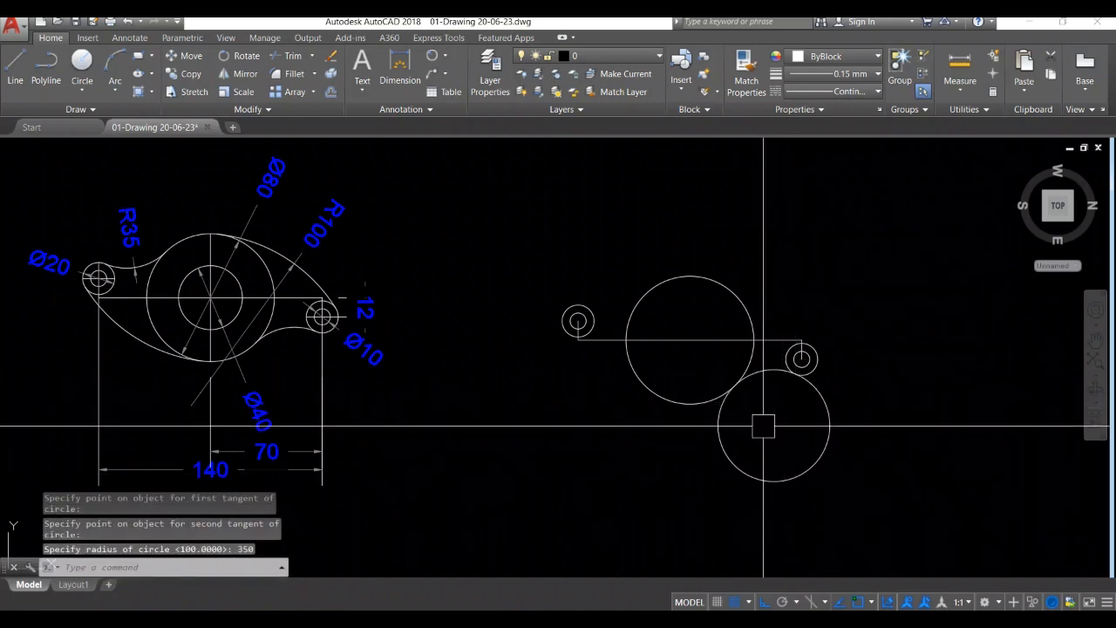
Step: Trim the radius 350 circle to leave only the concave arc between the large circle and the right outer small circle
{"action": "type", "text": "tr"}
{"action": "key", "text": "Return"}
{"action": "key", "text": "Return"}
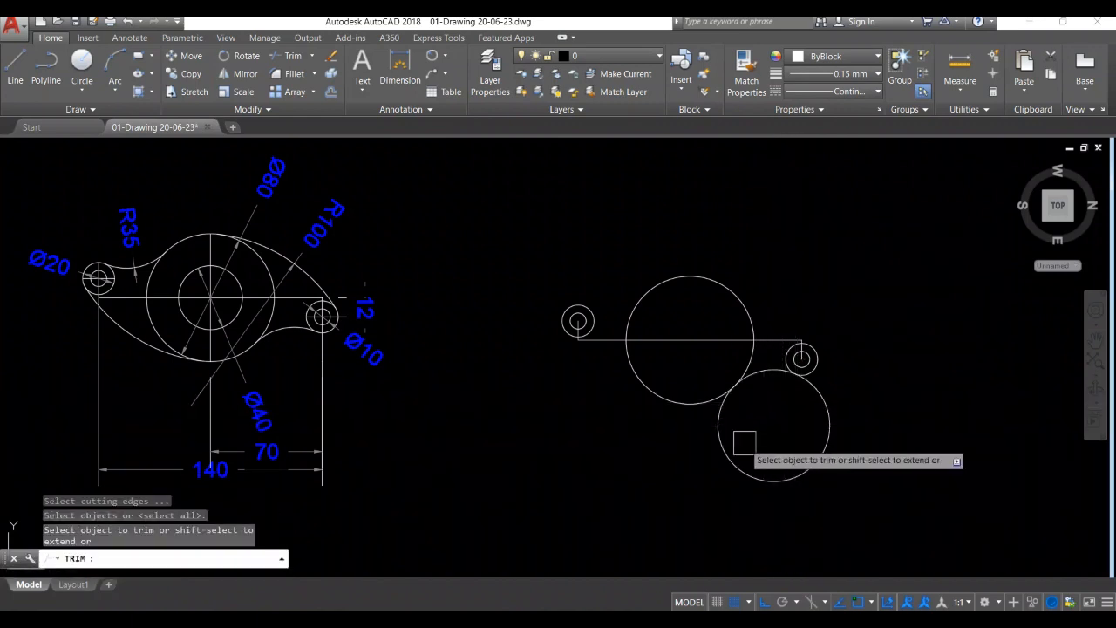
{"action": "left_click", "coordinate": [732, 450]}
{"action": "middle_click_drag", "start_coordinate": [820, 423], "coordinate": [813, 475]}
{"action": "key", "text": "Return"}
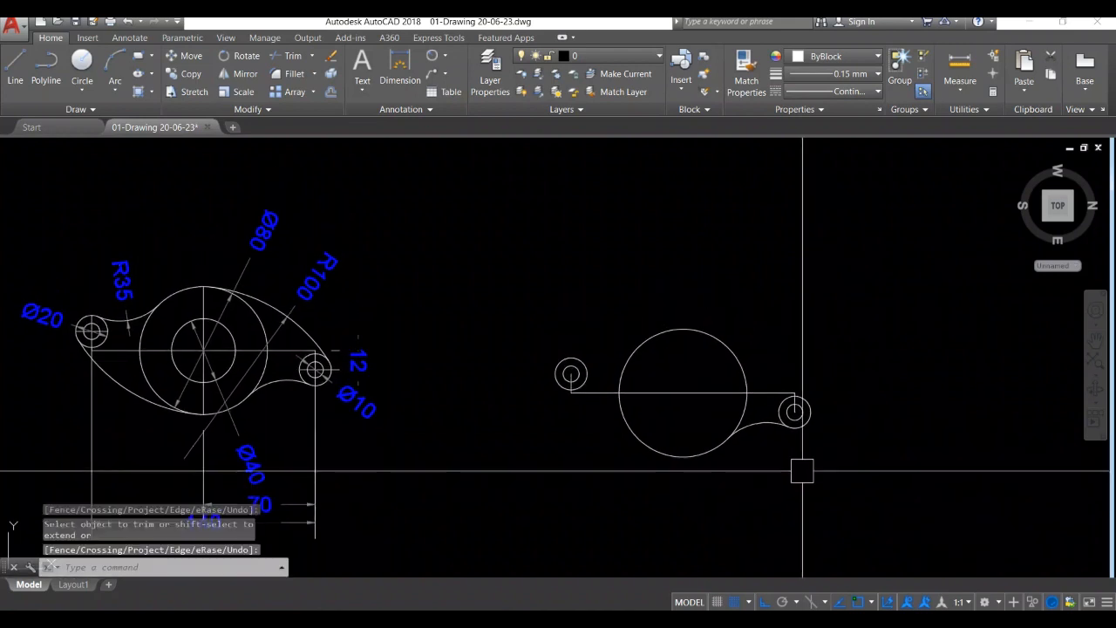
Step: Try a tangent circle of radius 1000 from the large circle's upper side to the right outer small circle, then erase it
{"action": "key", "text": "Return"}
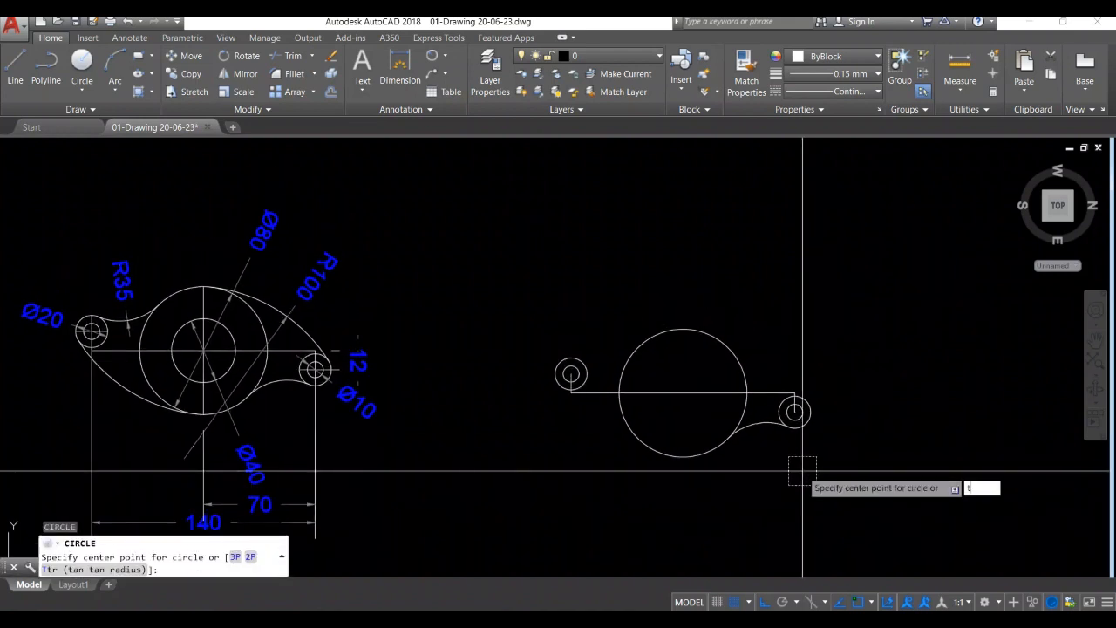
{"action": "type", "text": "t"}
{"action": "key", "text": "Return"}
{"action": "left_click", "coordinate": [724, 341]}
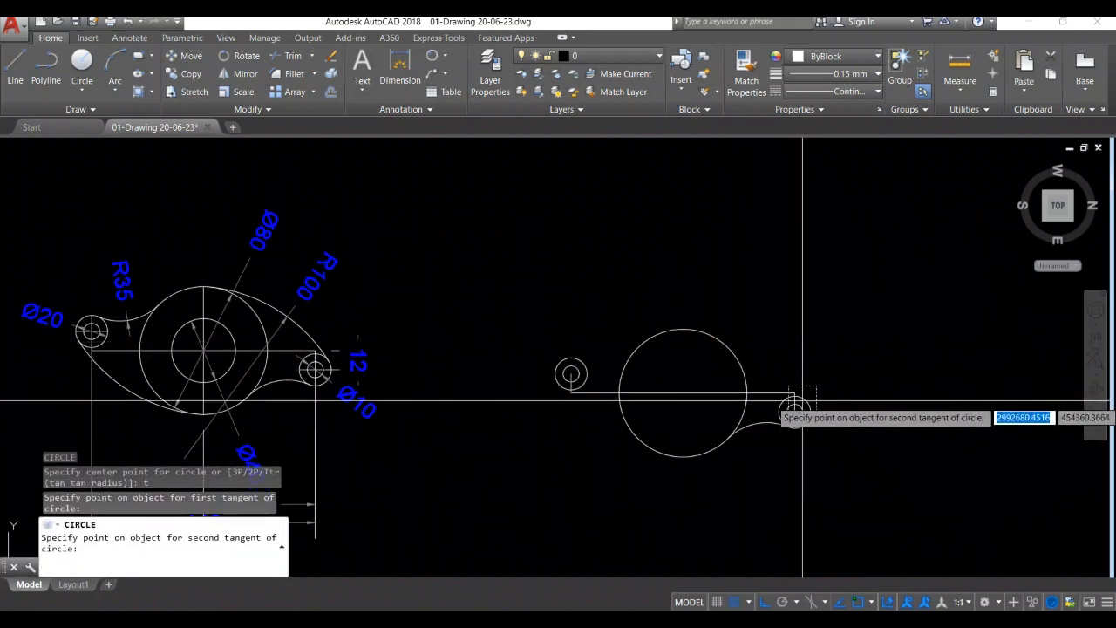
{"action": "left_click", "coordinate": [802, 402]}
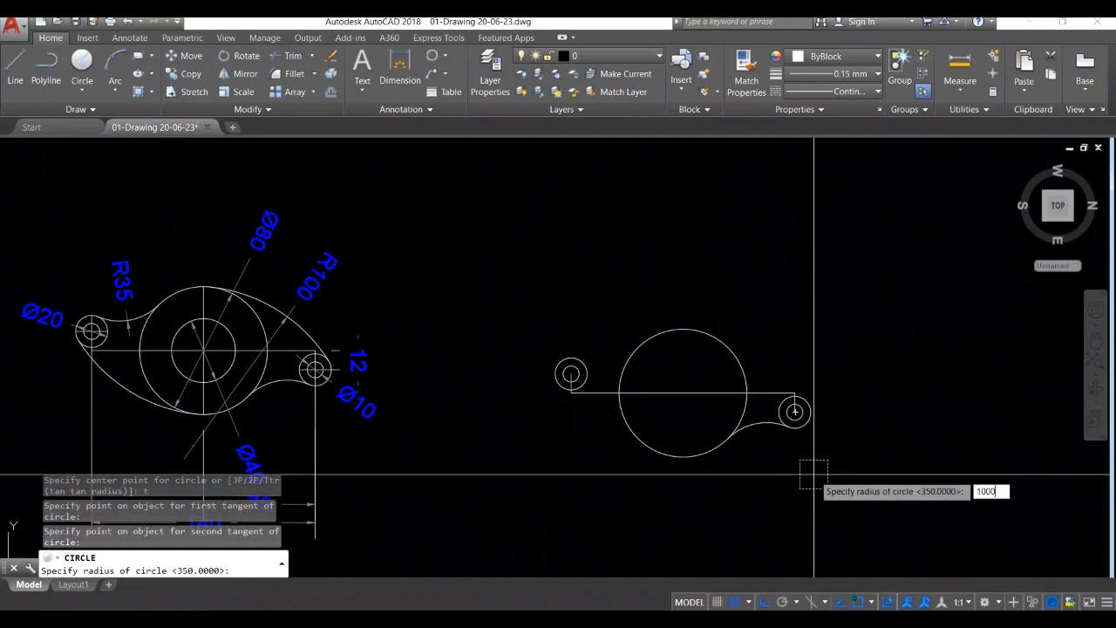
{"action": "key", "text": "Return"}
{"action": "left_click", "coordinate": [852, 404]}
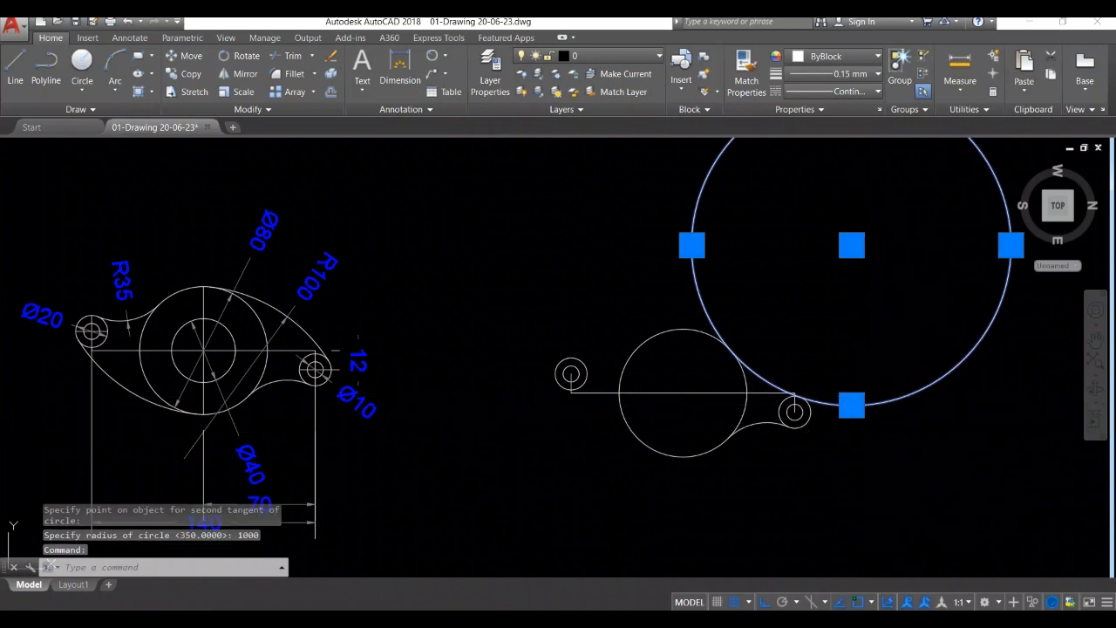
{"action": "key", "text": "Delete"}
Step: Try the radius 1000 tangent circle with the right outer small circle as first tangent and the large circle second, then erase it
{"action": "type", "text": "c"}
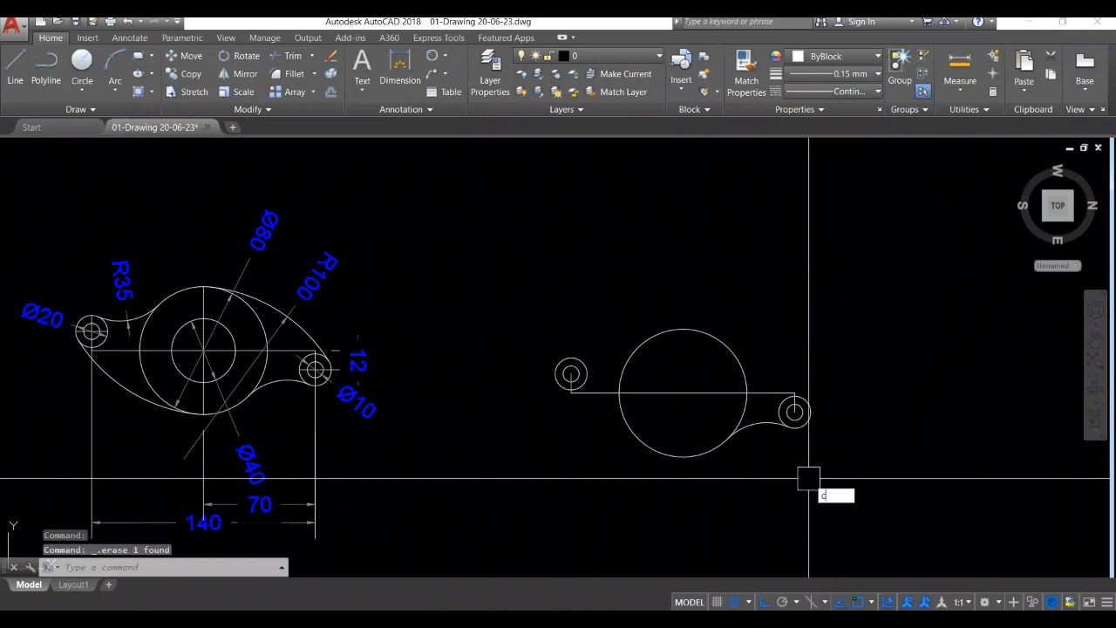
{"action": "key", "text": "Return"}
{"action": "type", "text": "t"}
{"action": "key", "text": "Return"}
{"action": "left_click", "coordinate": [802, 401]}
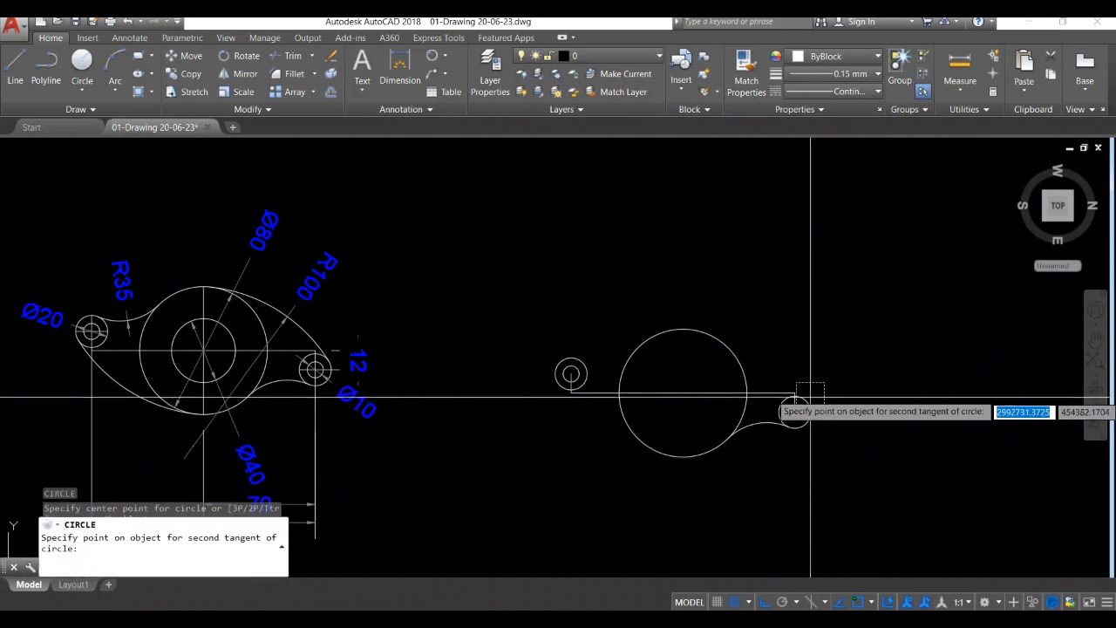
{"action": "left_click", "coordinate": [729, 343]}
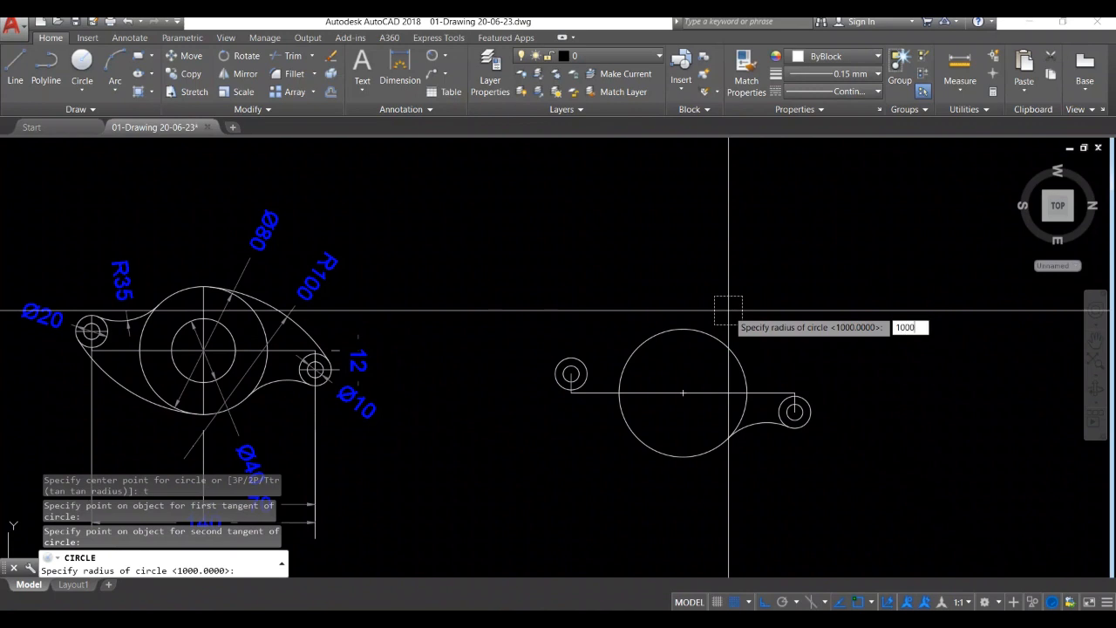
{"action": "key", "text": "Return"}
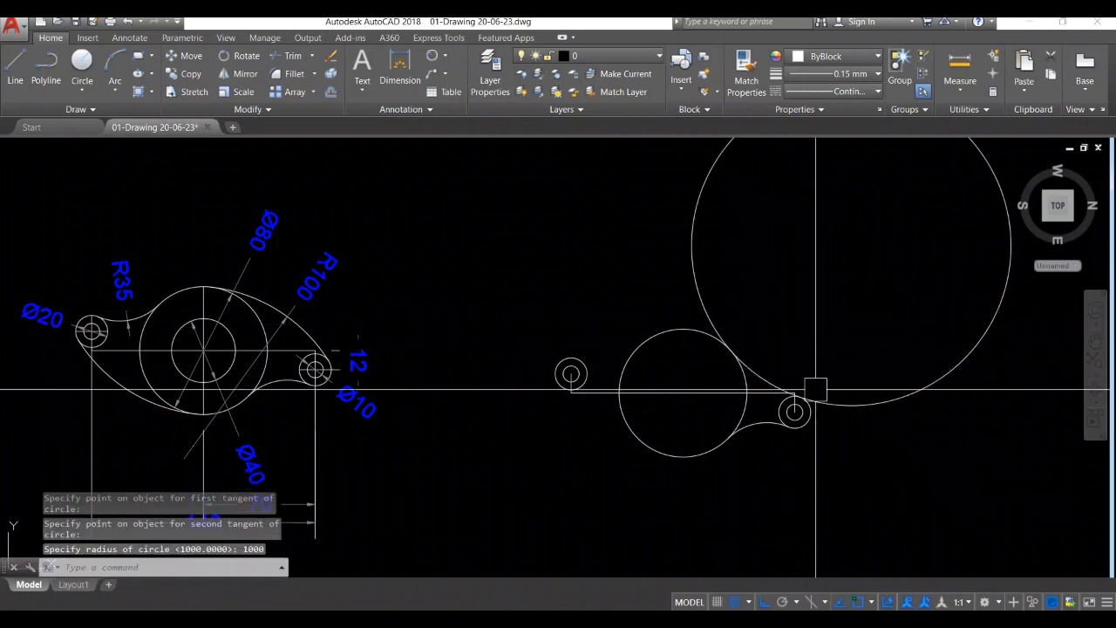
{"action": "left_click", "coordinate": [835, 408]}
{"action": "scroll", "coordinate": [833, 419], "scroll_direction": "down", "scroll_amount": 2}
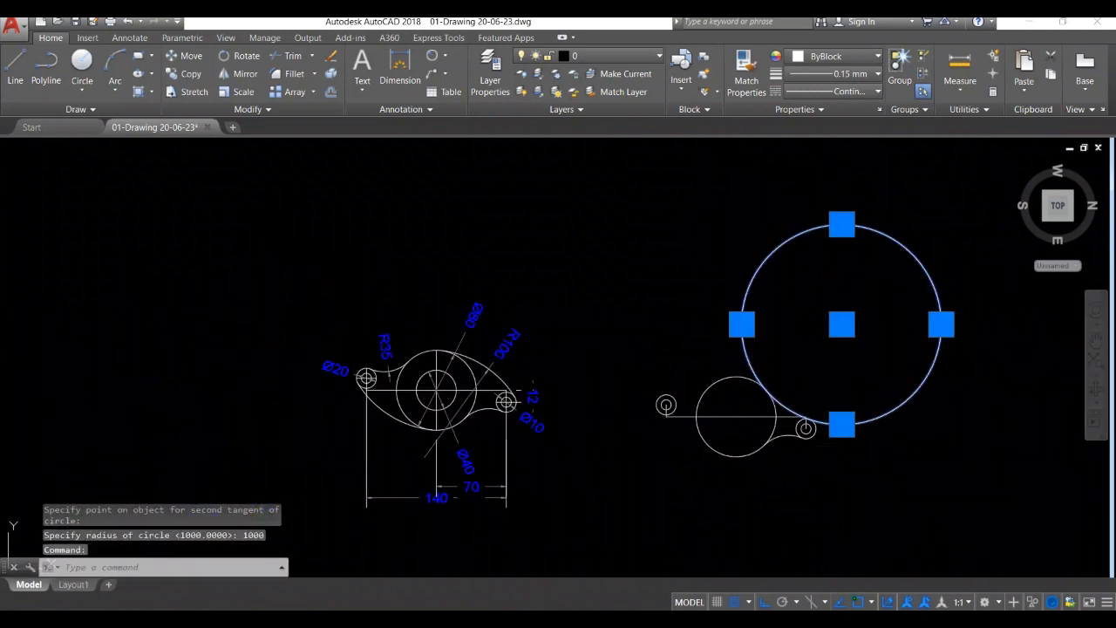
{"action": "key", "text": "Delete"}
Step: Try a radius 1000 tangent circle from the large circle's upper-right side to the top of the right small circles, then erase it
{"action": "type", "text": "c"}
{"action": "key", "text": "Return"}
{"action": "type", "text": "t"}
{"action": "key", "text": "Return"}
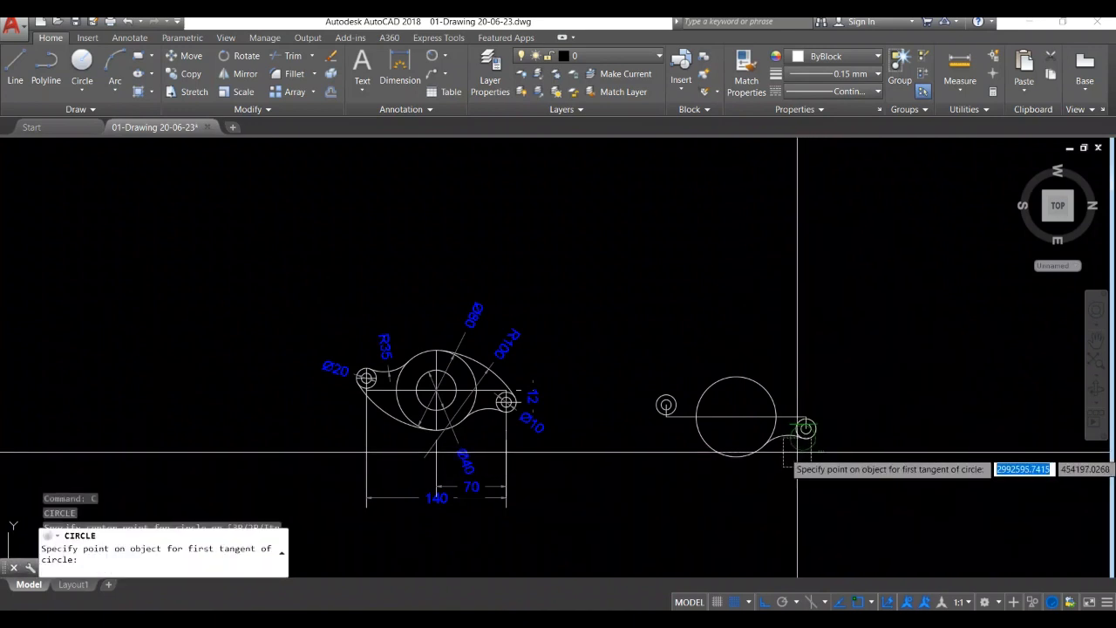
{"action": "scroll", "coordinate": [795, 449], "scroll_direction": "up", "scroll_amount": 5}
{"action": "left_click", "coordinate": [670, 213]}
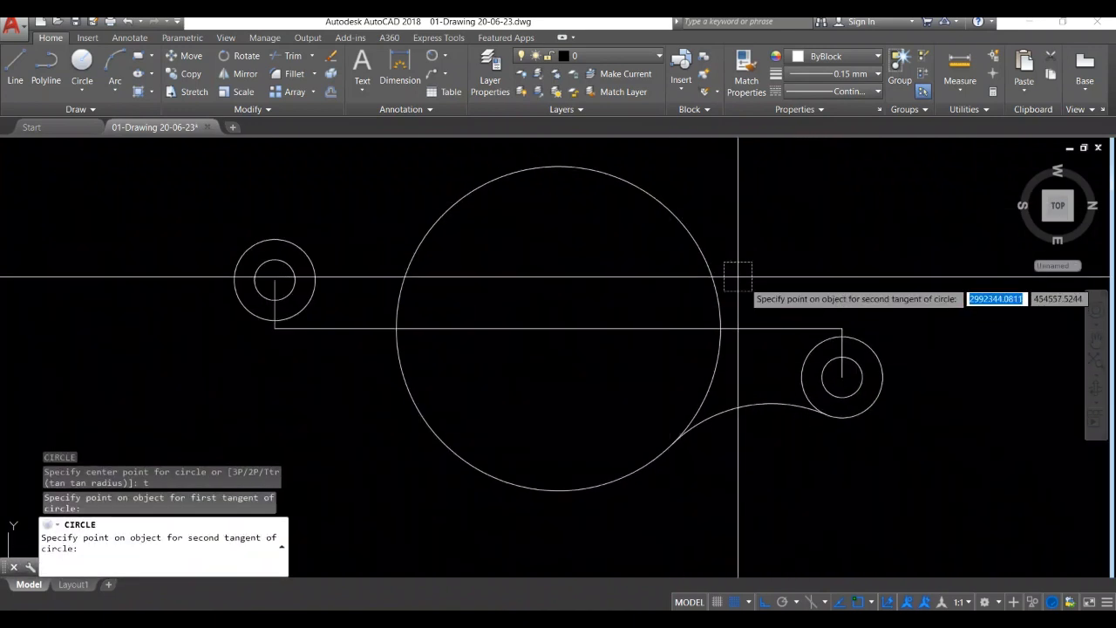
{"action": "left_click", "coordinate": [843, 353]}
{"action": "type", "text": "1"}
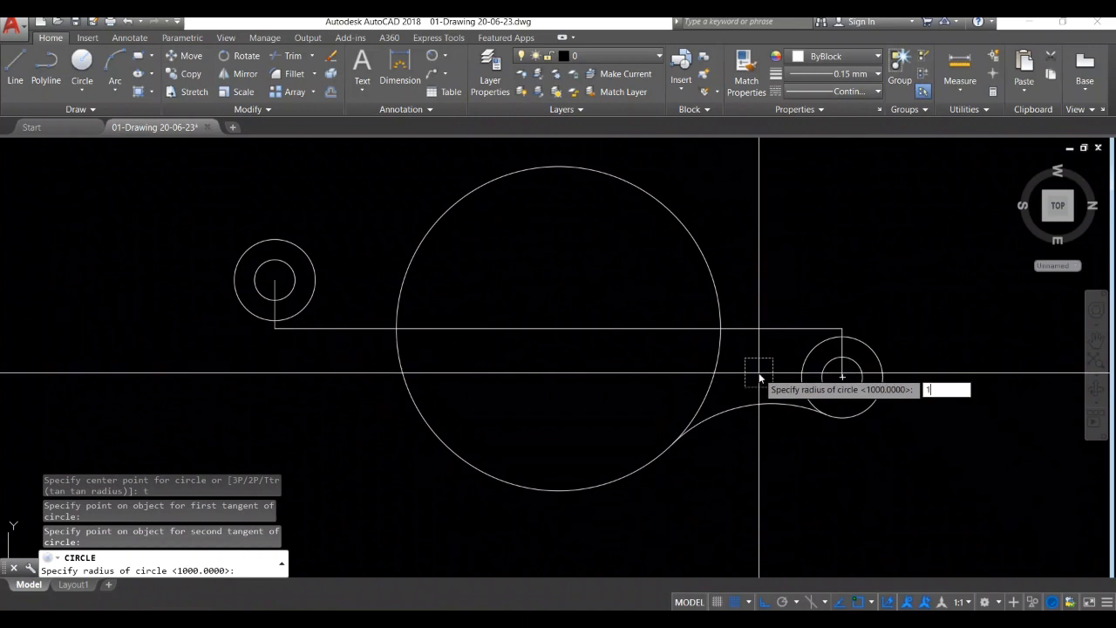
{"action": "type", "text": "1000"}
{"action": "key", "text": "Return"}
{"action": "scroll", "coordinate": [758, 369], "scroll_direction": "down", "scroll_amount": 4}
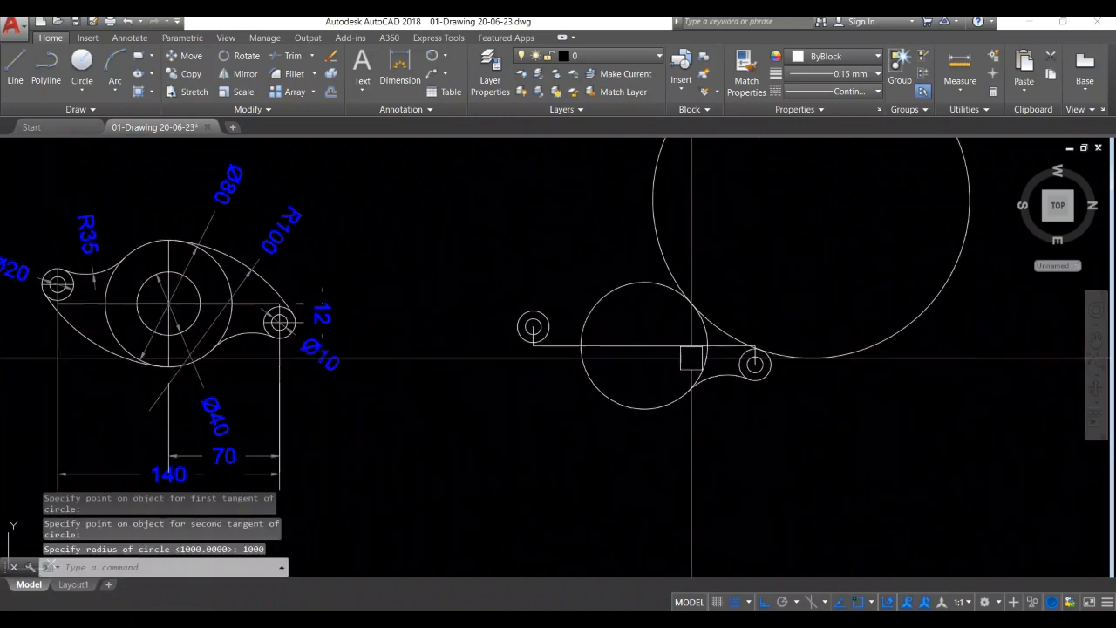
{"action": "scroll", "coordinate": [782, 397], "scroll_direction": "down", "scroll_amount": 2}
{"action": "left_click", "coordinate": [766, 391]}
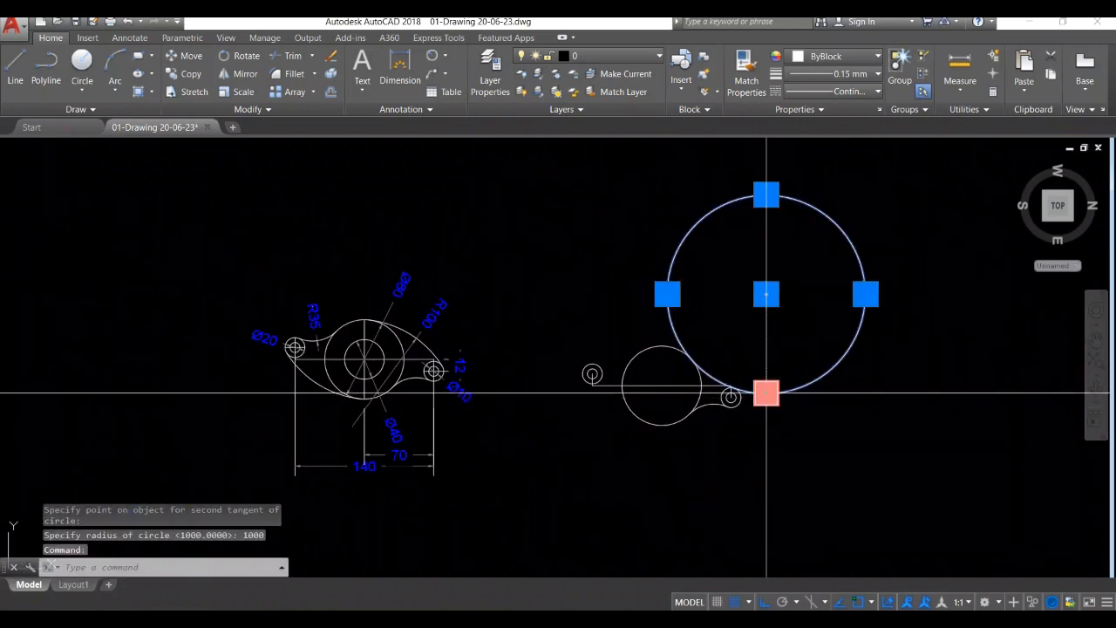
{"action": "key", "text": "Delete"}
Step: Try a radius 1000 circle with the right outer small circle as first tangent and the large circle's upper side second, then erase it
{"action": "type", "text": "c"}
{"action": "key", "text": "Return"}
{"action": "type", "text": "t"}
{"action": "key", "text": "Return"}
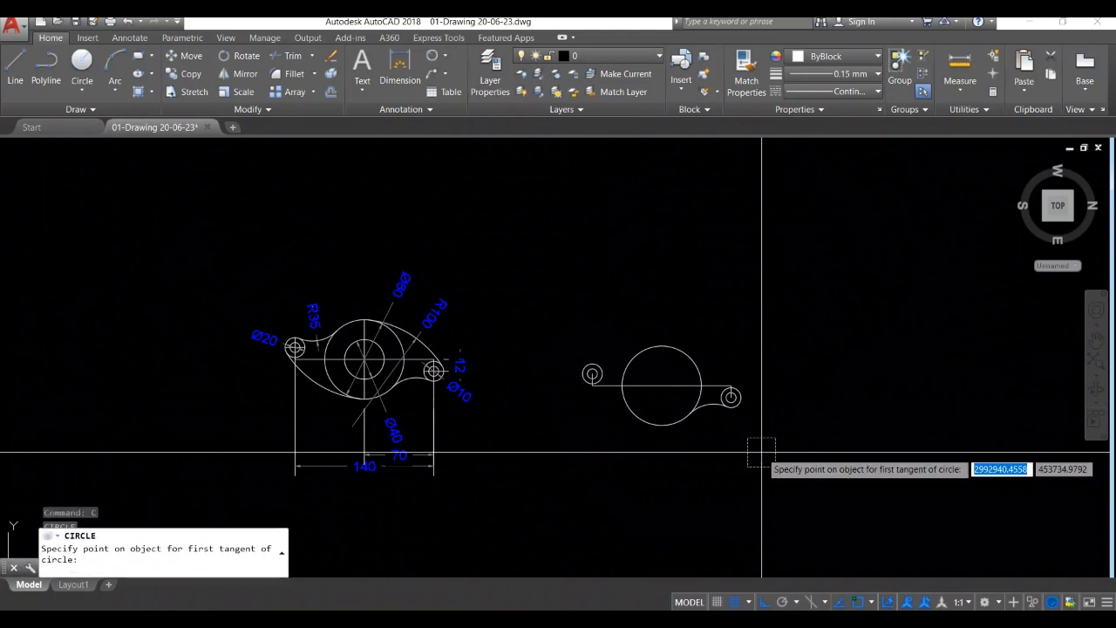
{"action": "scroll", "coordinate": [765, 460], "scroll_direction": "up", "scroll_amount": 4}
{"action": "scroll", "coordinate": [773, 469], "scroll_direction": "up", "scroll_amount": 2}
{"action": "middle_click_drag", "start_coordinate": [772, 468], "coordinate": [845, 560]}
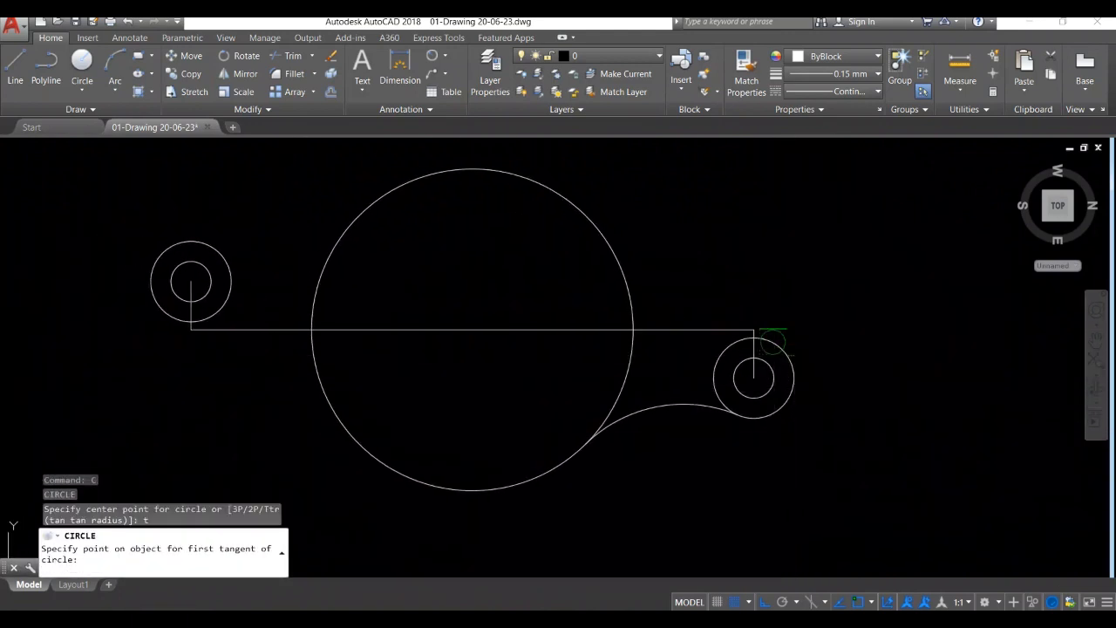
{"action": "left_click", "coordinate": [771, 335]}
{"action": "left_click", "coordinate": [553, 193]}
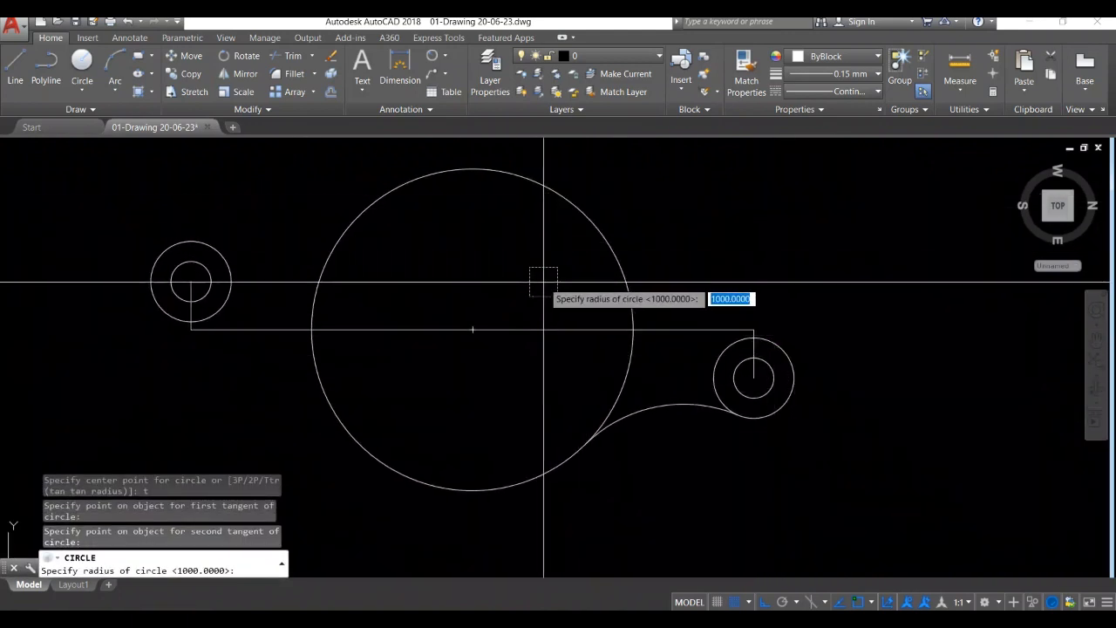
{"action": "key", "text": "Return"}
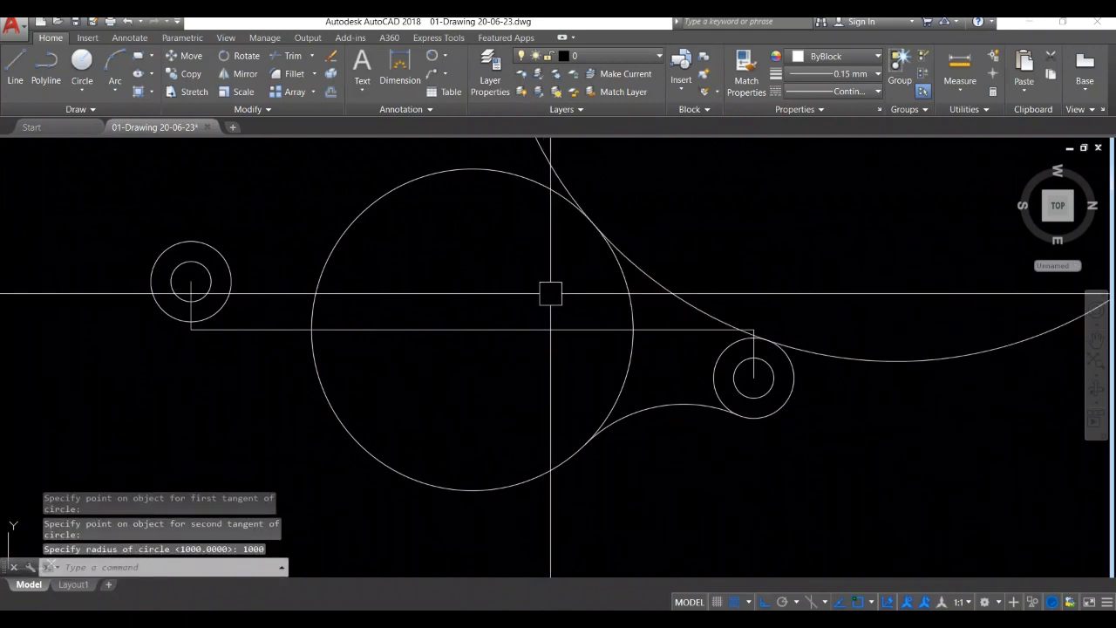
{"action": "scroll", "coordinate": [552, 294], "scroll_direction": "down", "scroll_amount": 3}
{"action": "middle_click_drag", "start_coordinate": [723, 331], "coordinate": [744, 377]}
{"action": "left_click", "coordinate": [742, 362]}
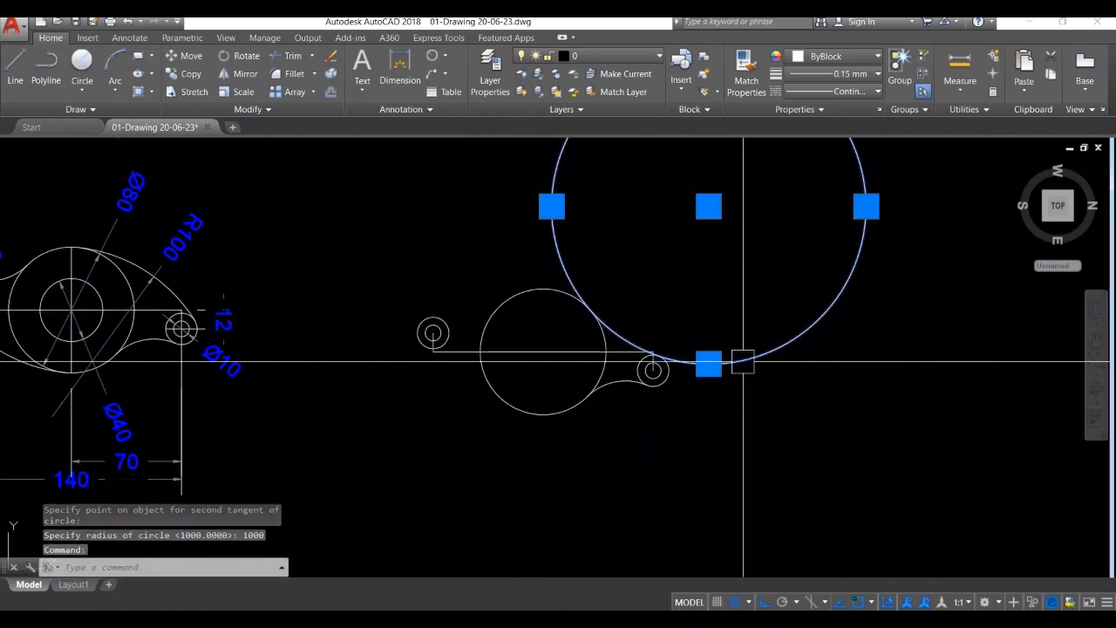
{"action": "key", "text": "Delete"}
Step: Retry the radius 1000 circle tangent to the upper-right sides of the right outer small circle and the large circle, then erase it
{"action": "type", "text": "c"}
{"action": "key", "text": "Return"}
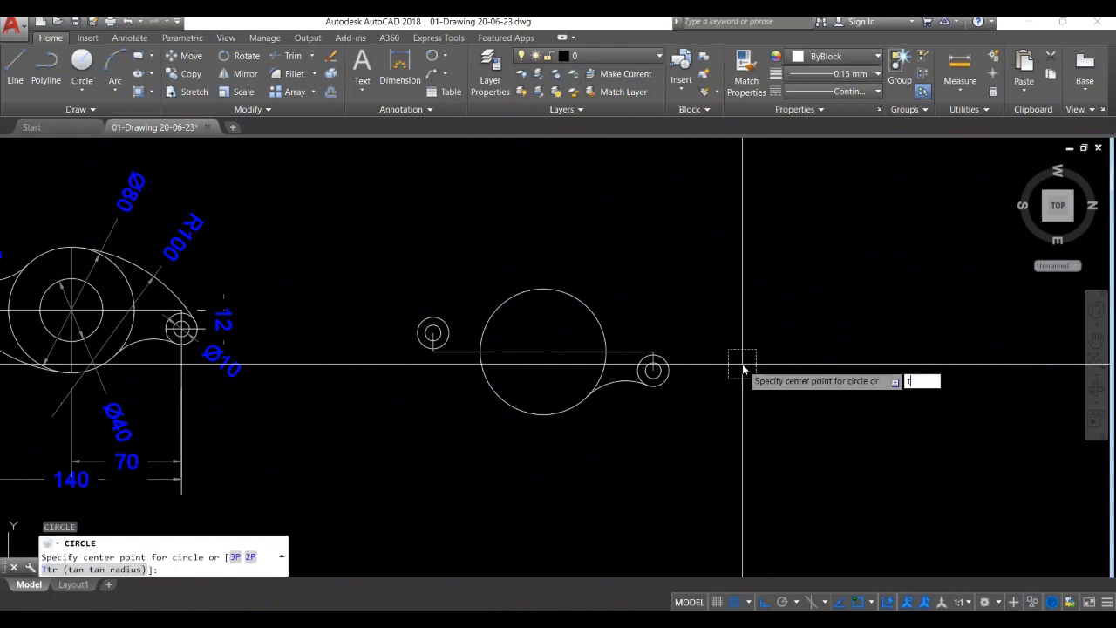
{"action": "type", "text": "t"}
{"action": "key", "text": "Return"}
{"action": "left_click", "coordinate": [661, 358]}
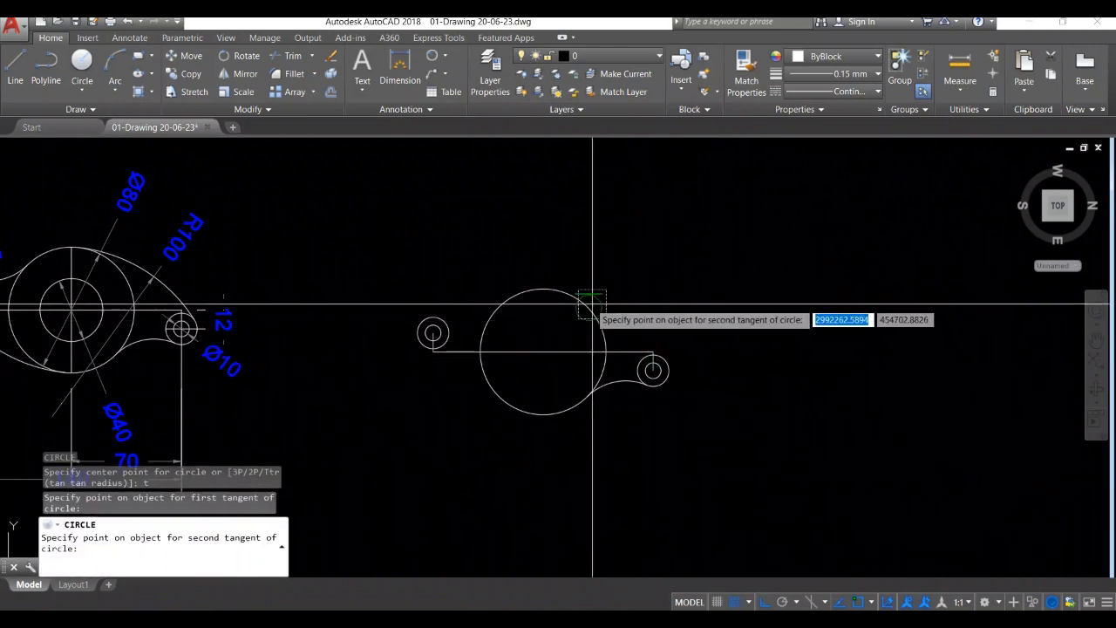
{"action": "left_click", "coordinate": [590, 306]}
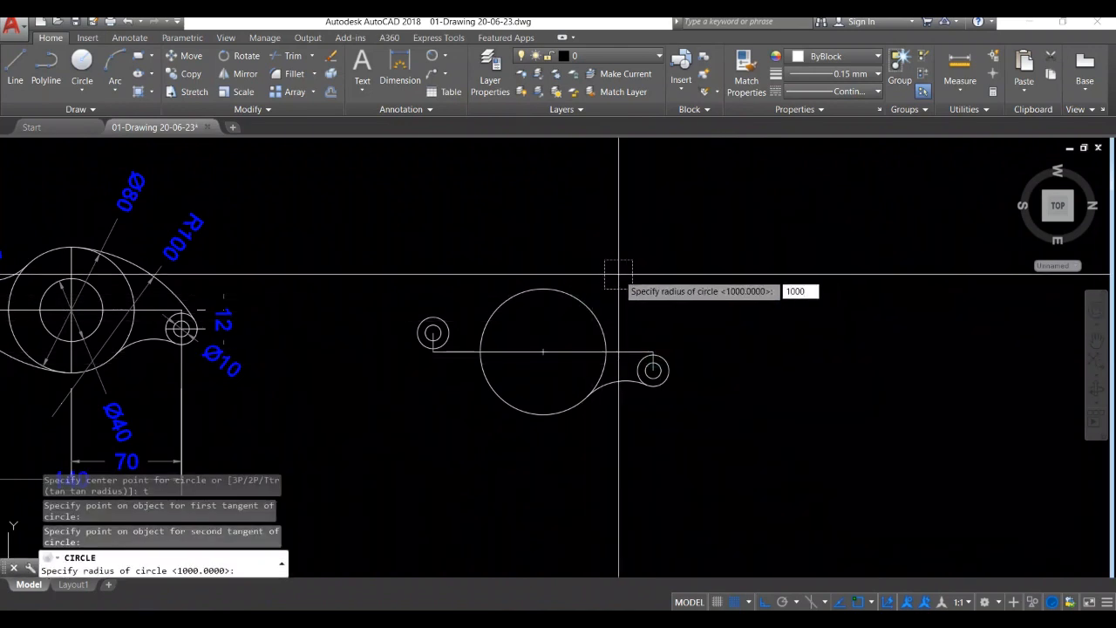
{"action": "key", "text": "Return"}
{"action": "scroll", "coordinate": [663, 313], "scroll_direction": "down", "scroll_amount": 4}
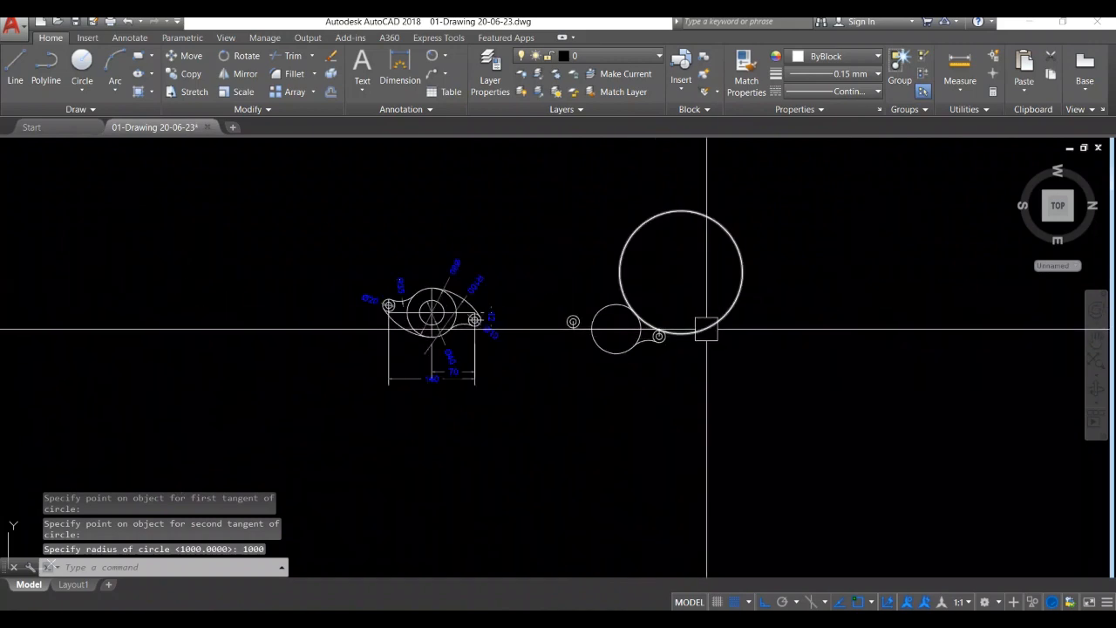
{"action": "left_click", "coordinate": [705, 329]}
{"action": "key", "text": "Delete"}
Step: Draw a radius 1000 circle tangent to the large circle near its top and the far upper-right side of the right outer small circle
{"action": "scroll", "coordinate": [706, 401], "scroll_direction": "up", "scroll_amount": 4}
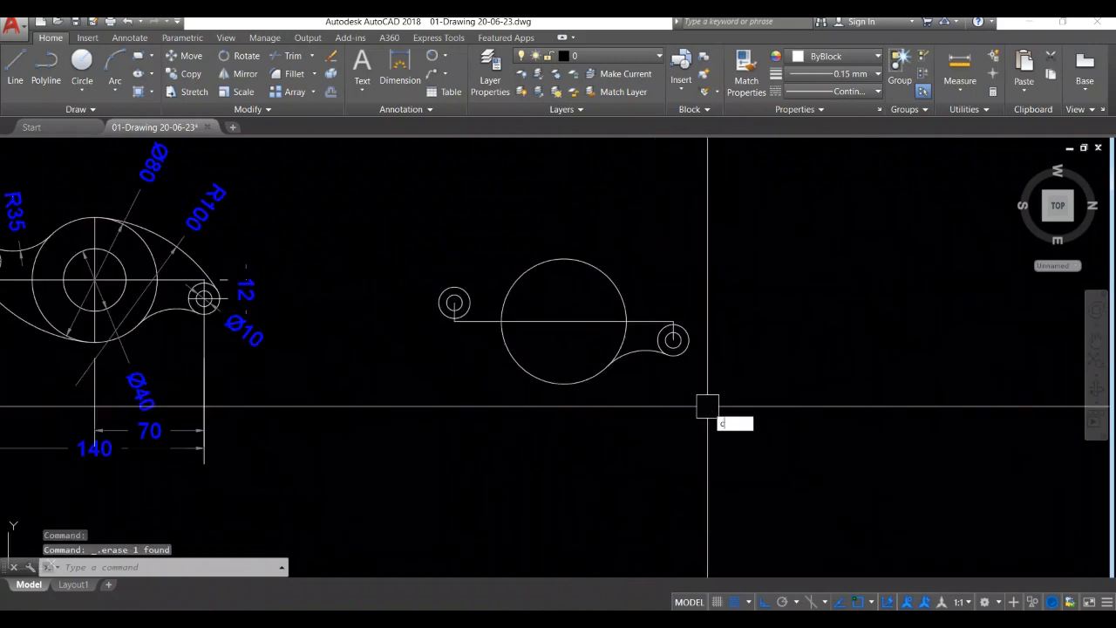
{"action": "type", "text": "c"}
{"action": "key", "text": "Return"}
{"action": "type", "text": "t"}
{"action": "key", "text": "Return"}
{"action": "left_click", "coordinate": [580, 260]}
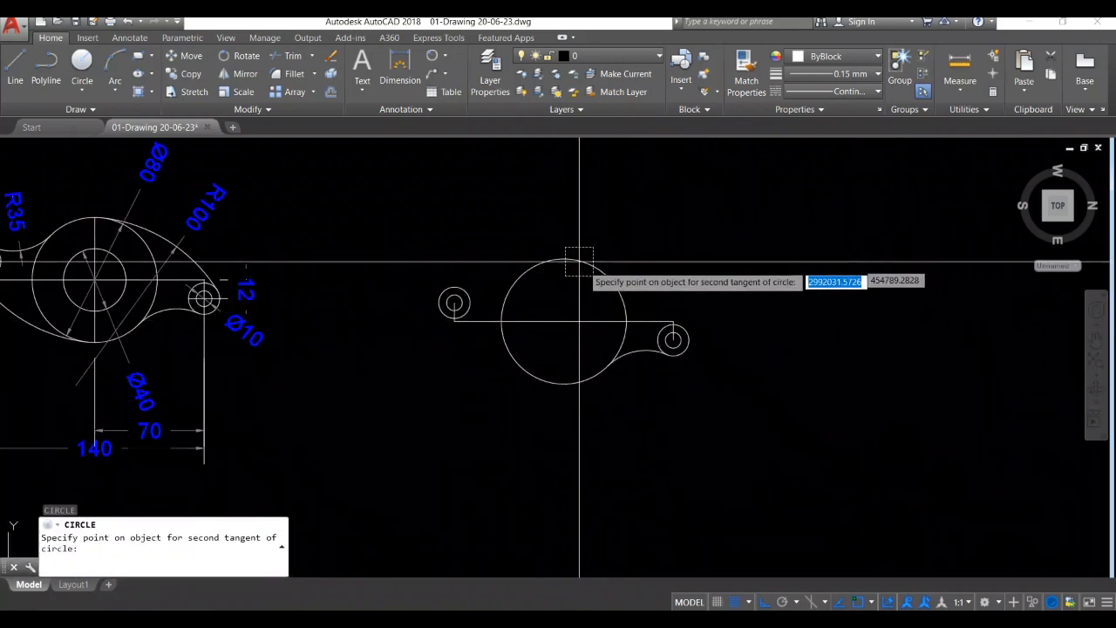
{"action": "left_click", "coordinate": [688, 328]}
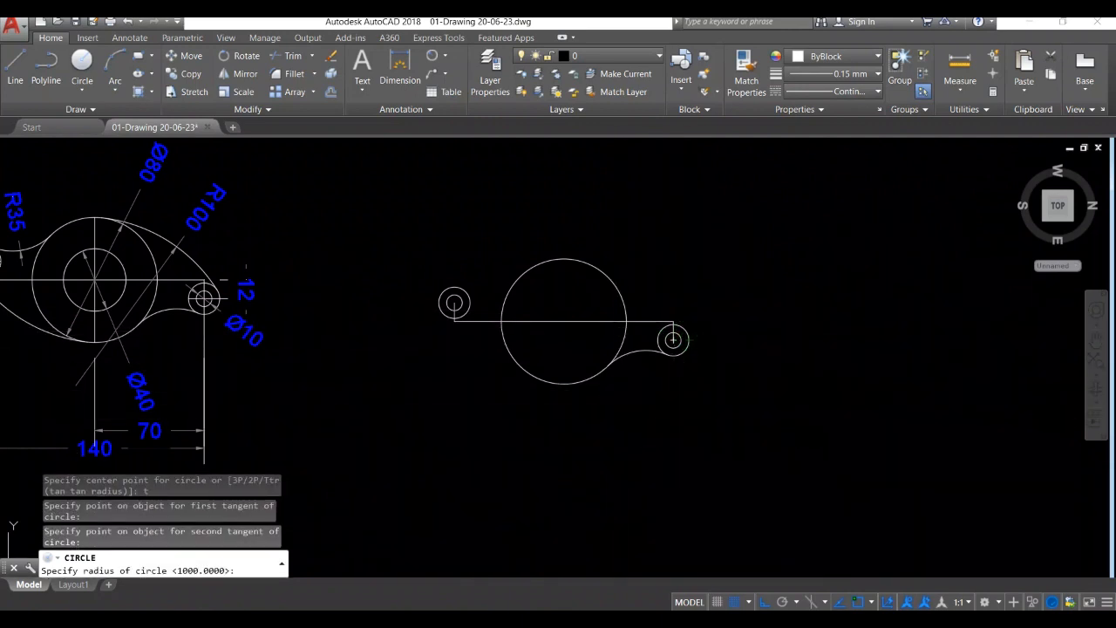
{"action": "type", "text": "1000"}
{"action": "key", "text": "Return"}
{"action": "mouse_move", "coordinate": [645, 402]}
{"action": "middle_mouse_down"}
{"action": "mouse_move", "coordinate": [674, 358]}
{"action": "mouse_move", "coordinate": [732, 393]}
{"action": "middle_mouse_up"}
{"action": "scroll", "coordinate": [697, 366], "scroll_direction": "down", "scroll_amount": 2}
{"action": "scroll", "coordinate": [696, 368], "scroll_direction": "up", "scroll_amount": 2}
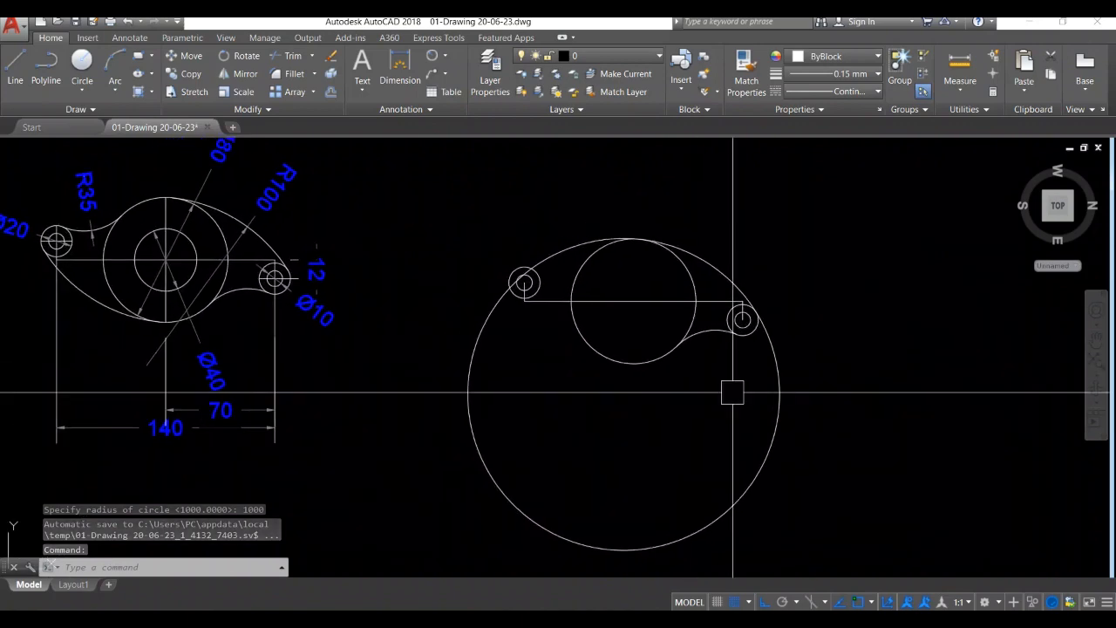
Step: Trim the radius 1000 circle below the flange and between the left small circle and large circle, keeping the upper-right convex arc
{"action": "type", "text": "tr"}
{"action": "key", "text": "Return"}
{"action": "key", "text": "Return"}
{"action": "left_click", "coordinate": [774, 381]}
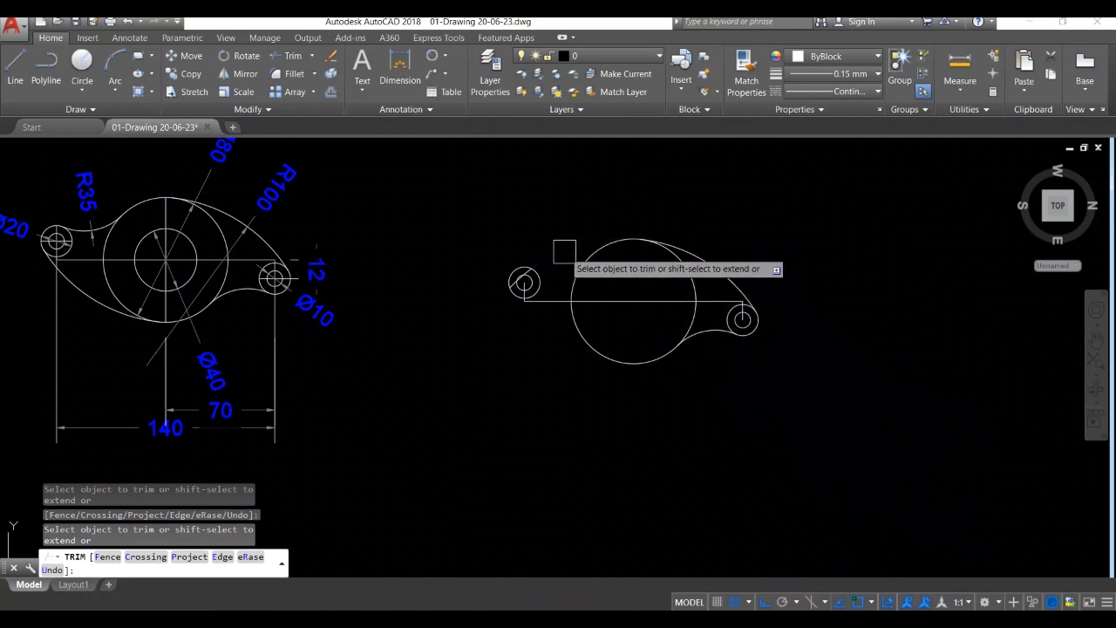
{"action": "key", "text": "Return"}
Step: Erase the leftover arc fragment crossing the left pair of small circles
{"action": "scroll", "coordinate": [527, 276], "scroll_direction": "up", "scroll_amount": 6}
{"action": "left_click", "coordinate": [521, 266]}
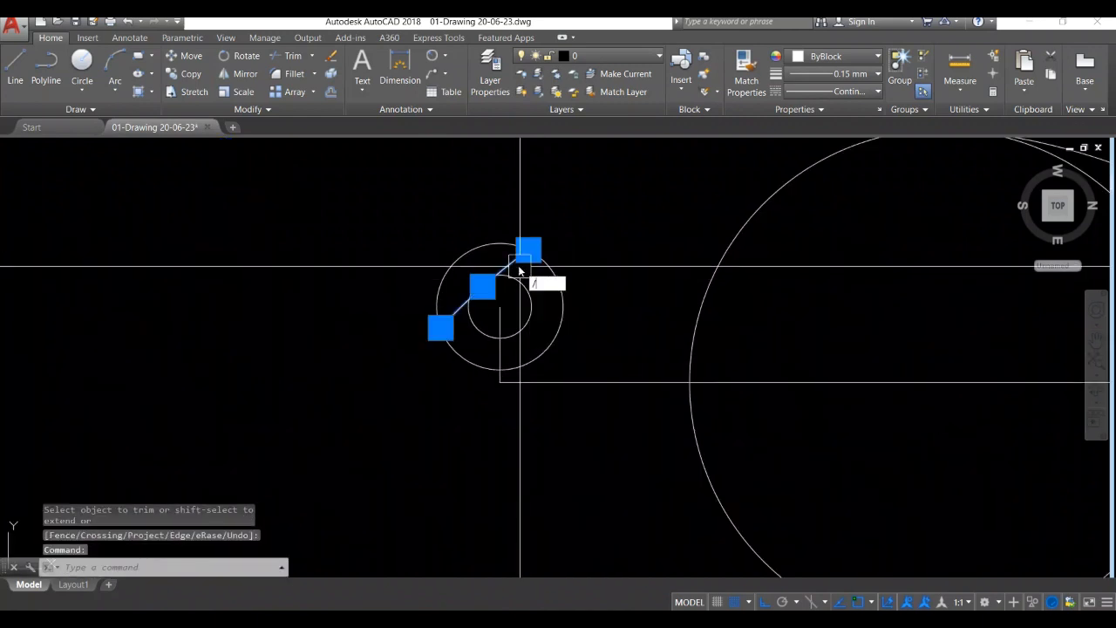
{"action": "key", "text": "Escape"}
{"action": "key", "text": "Escape"}
{"action": "left_click", "coordinate": [528, 250]}
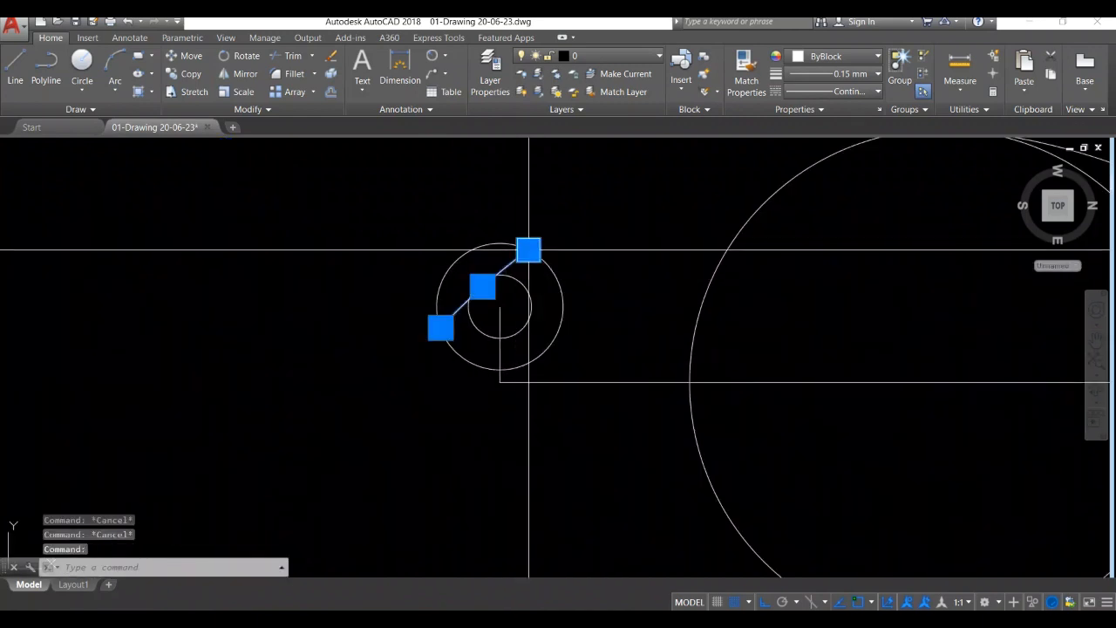
{"action": "key", "text": "Delete"}
{"action": "scroll", "coordinate": [394, 274], "scroll_direction": "down", "scroll_amount": 5}
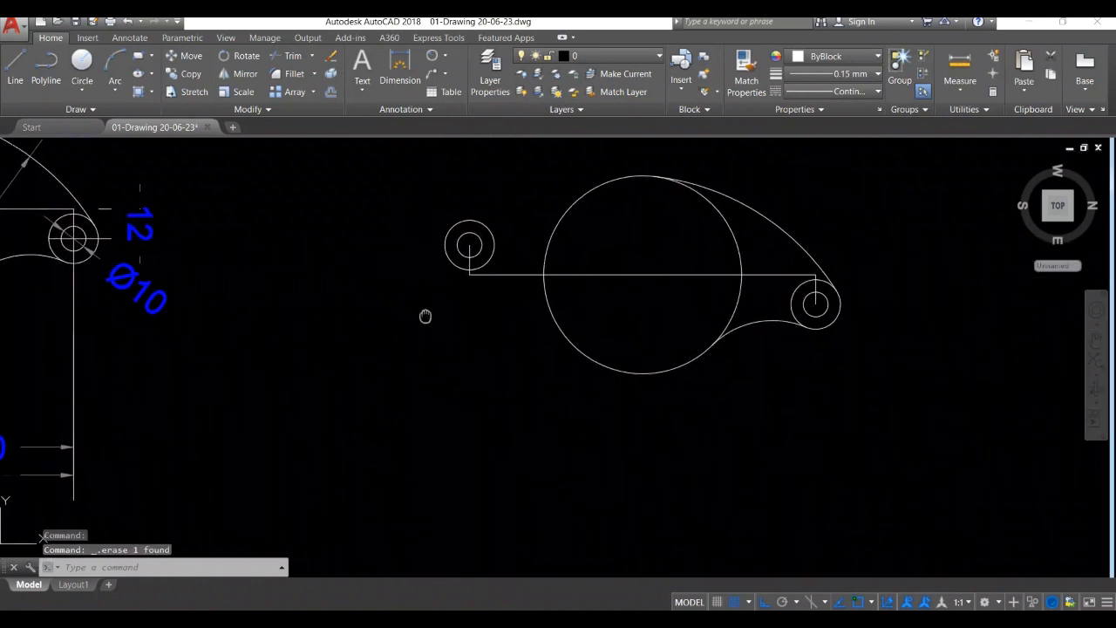
{"action": "scroll", "coordinate": [490, 350], "scroll_direction": "down", "scroll_amount": 2}
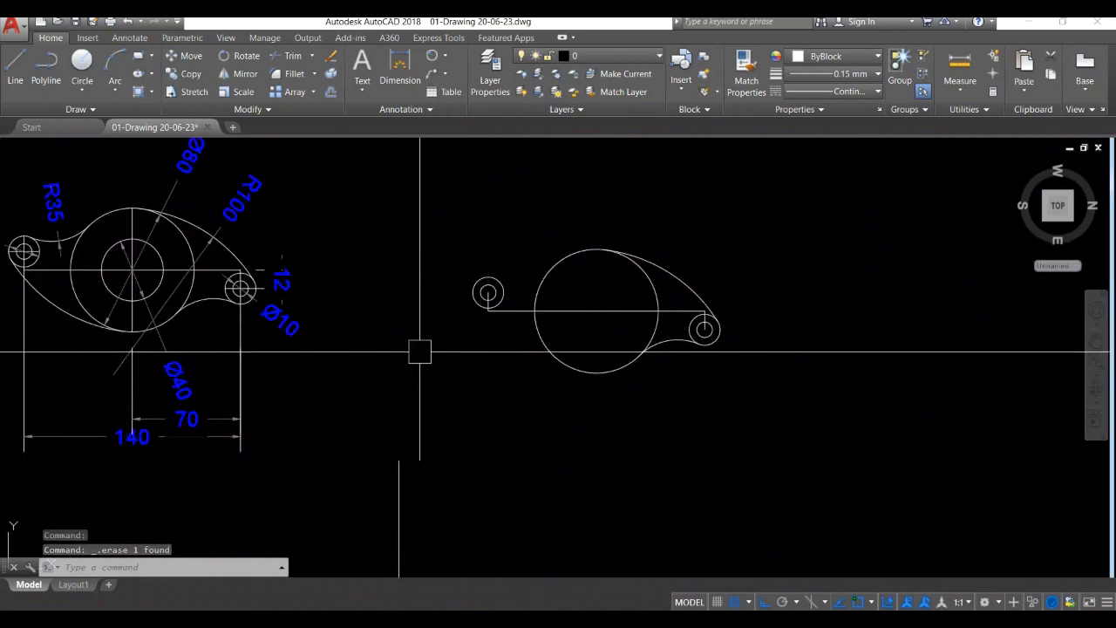
Step: Draw a circle of radius 350 tangent to the top of the left outer small circle and the large circle's upper-left side
{"action": "mouse_move", "coordinate": [327, 334]}
{"action": "middle_mouse_down"}
{"action": "mouse_move", "coordinate": [348, 346]}
{"action": "mouse_move", "coordinate": [513, 356]}
{"action": "middle_mouse_up"}
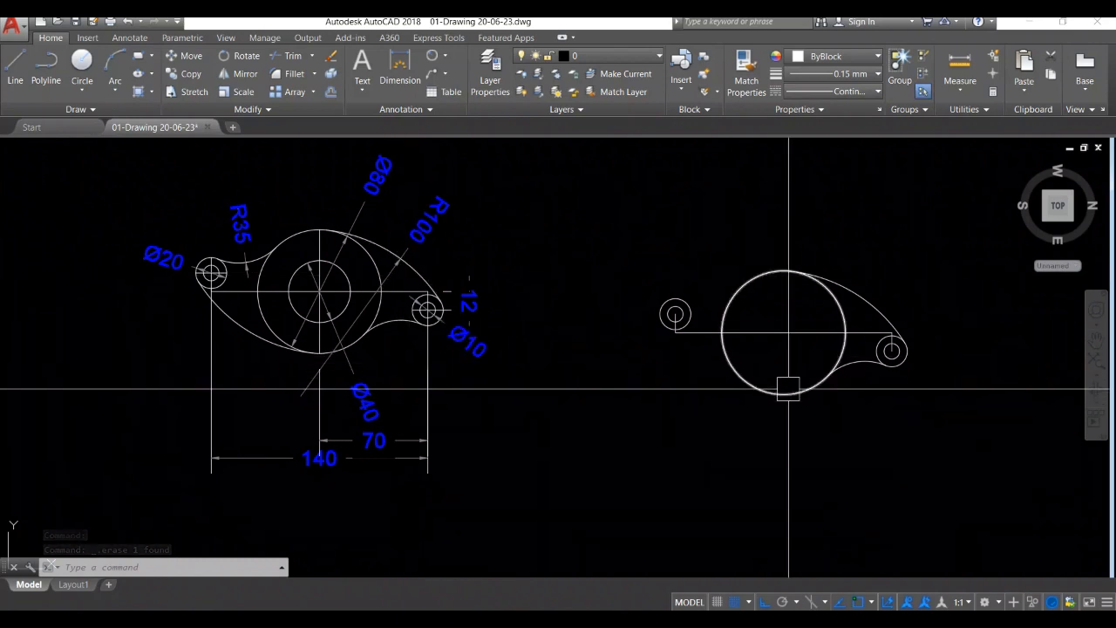
{"action": "mouse_move", "coordinate": [802, 384]}
{"action": "middle_mouse_down"}
{"action": "mouse_move", "coordinate": [733, 381]}
{"action": "mouse_move", "coordinate": [756, 380]}
{"action": "middle_mouse_up"}
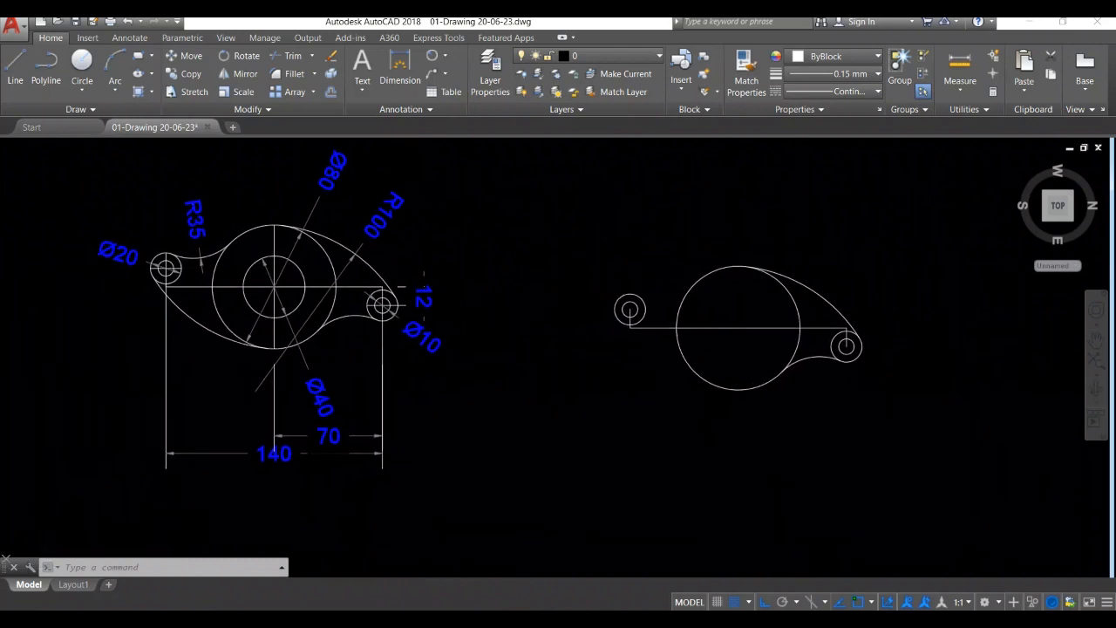
{"action": "key", "text": "Return"}
{"action": "type", "text": "t"}
{"action": "key", "text": "Return"}
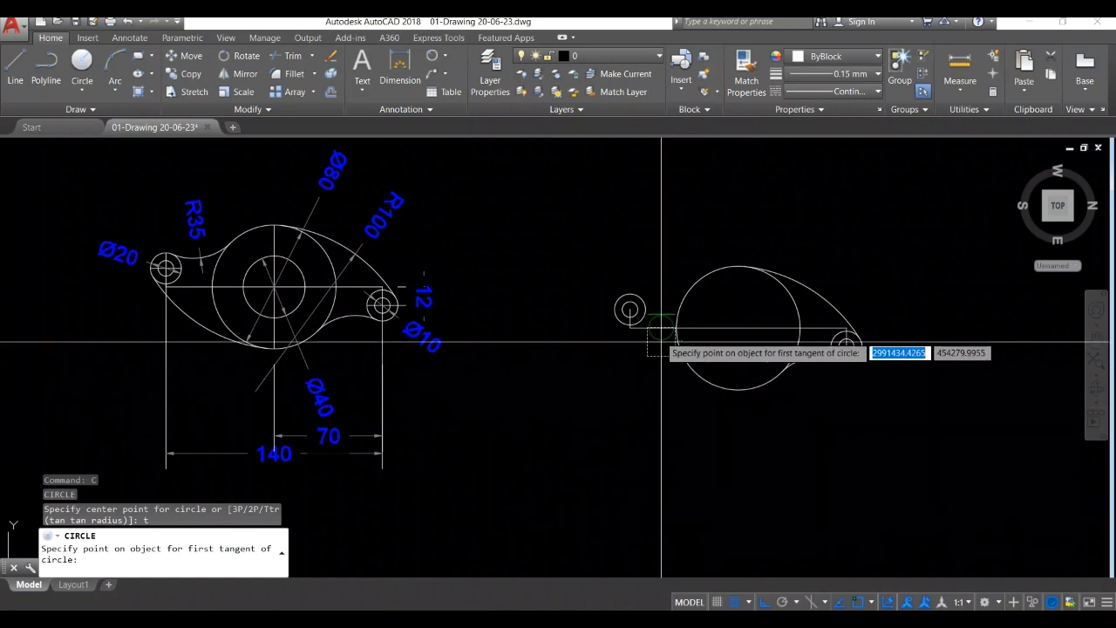
{"action": "left_click", "coordinate": [629, 298]}
{"action": "left_click", "coordinate": [695, 283]}
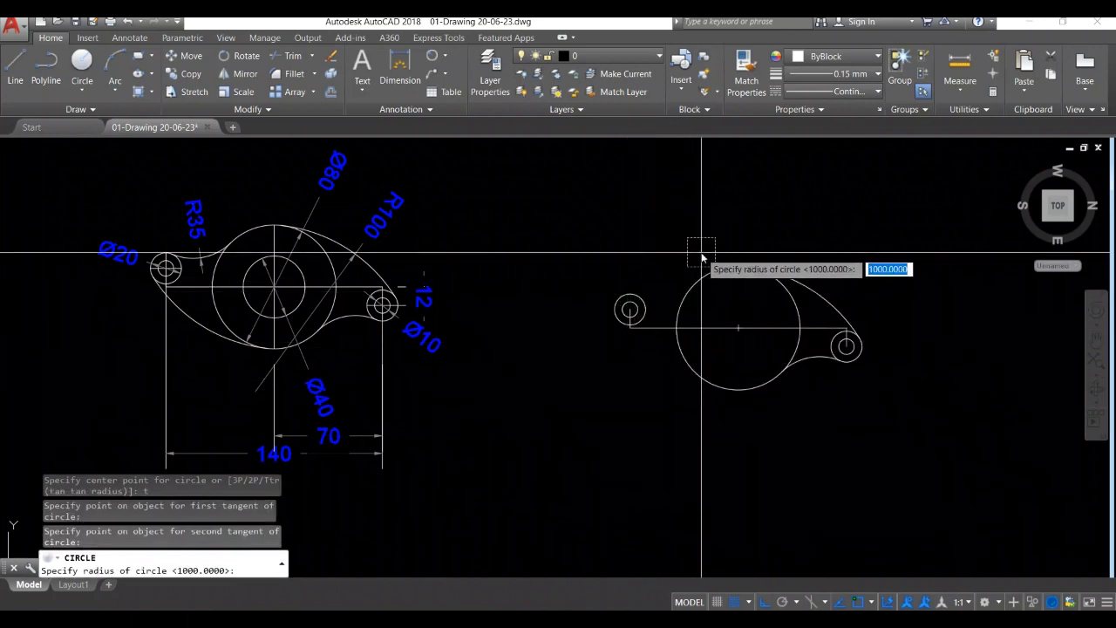
{"action": "type", "text": "350"}
{"action": "key", "text": "Return"}
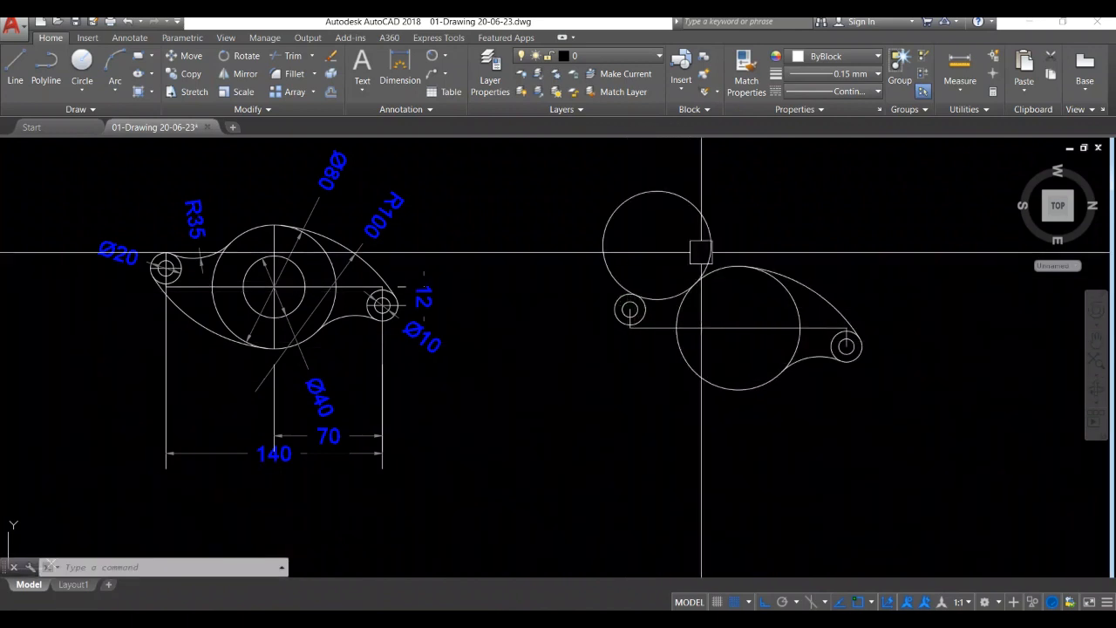
Step: Trim the radius 350 circle to leave only the concave arc between the left outer small circle and the large circle
{"action": "type", "text": "tr"}
{"action": "key", "text": "Return"}
{"action": "key", "text": "Return"}
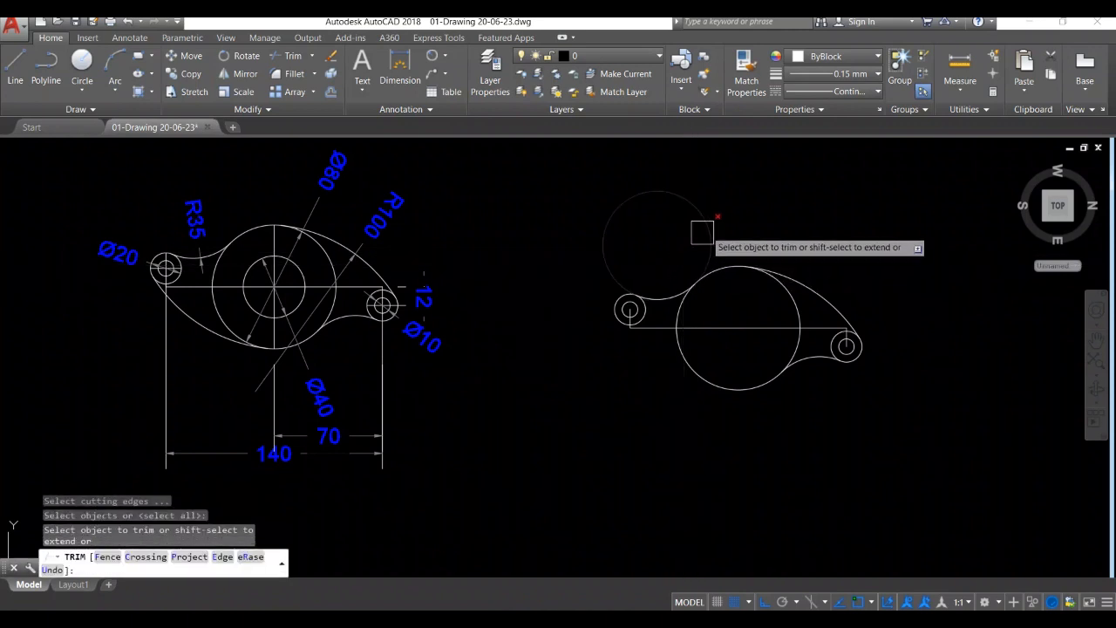
{"action": "left_click", "coordinate": [706, 227]}
{"action": "key", "text": "Escape"}
Step: Draw a circle of radius 1000 tangent to the lower-left sides of the left outer small circle and the large circle
{"action": "middle_click_drag", "start_coordinate": [663, 398], "coordinate": [635, 407]}
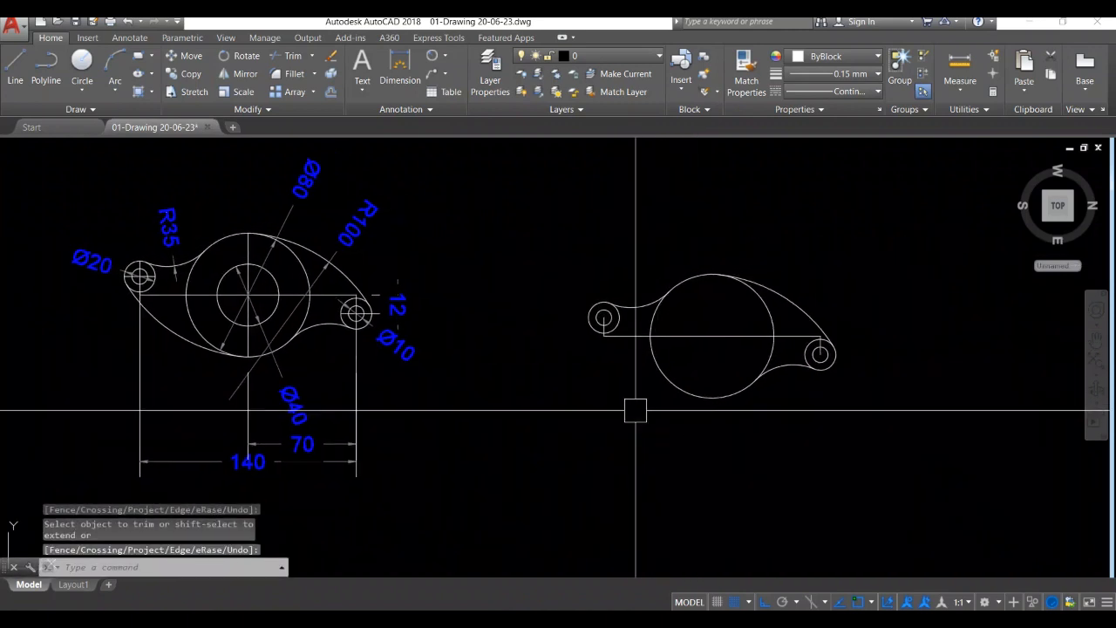
{"action": "type", "text": "c"}
{"action": "key", "text": "Return"}
{"action": "type", "text": "t"}
{"action": "key", "text": "Return"}
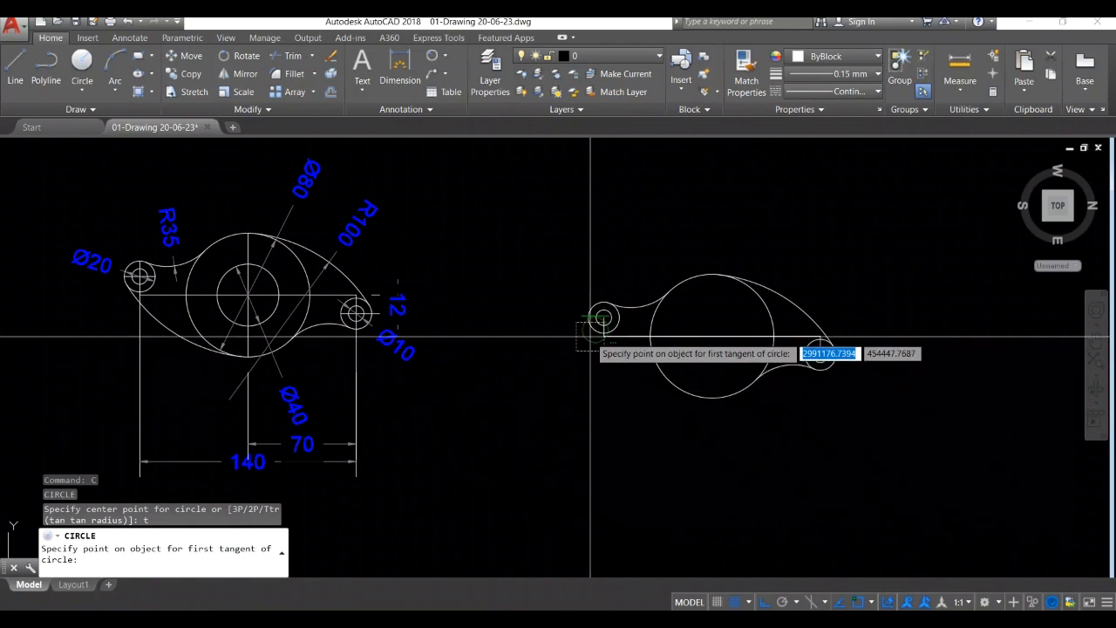
{"action": "left_click", "coordinate": [596, 325]}
{"action": "left_click", "coordinate": [672, 390]}
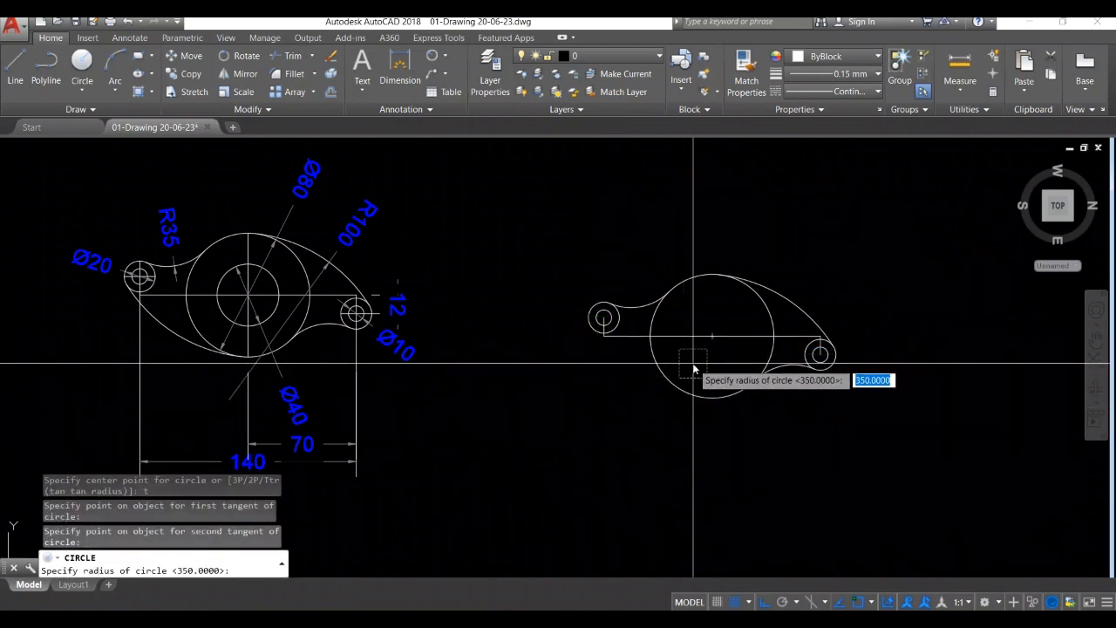
{"action": "key", "text": "Return"}
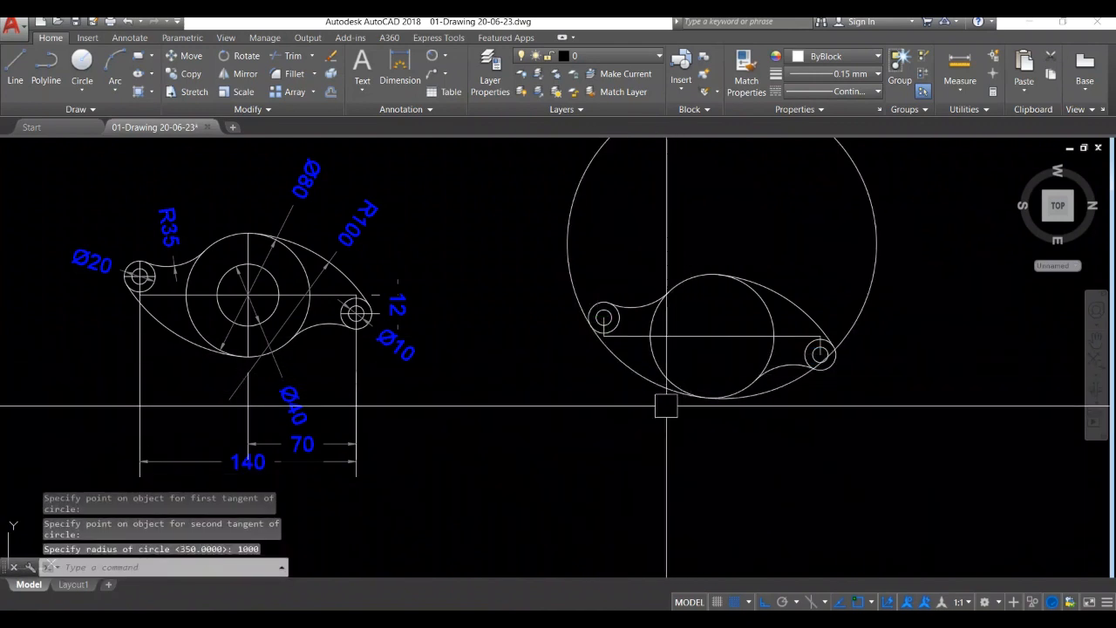
Step: Trim the radius 1000 circle above the flange and between the large circle and right small circle, keeping the lower-left convex arc
{"action": "type", "text": "tr"}
{"action": "key", "text": "Return"}
{"action": "key", "text": "Return"}
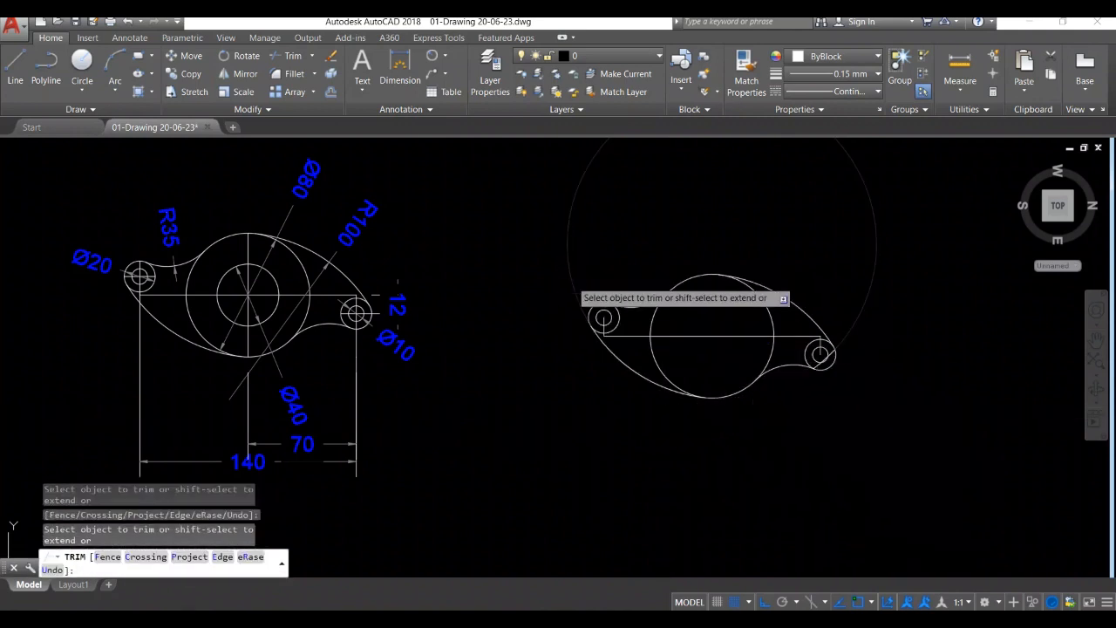
{"action": "key", "text": "Return"}
{"action": "scroll", "coordinate": [814, 381], "scroll_direction": "up", "scroll_amount": 8}
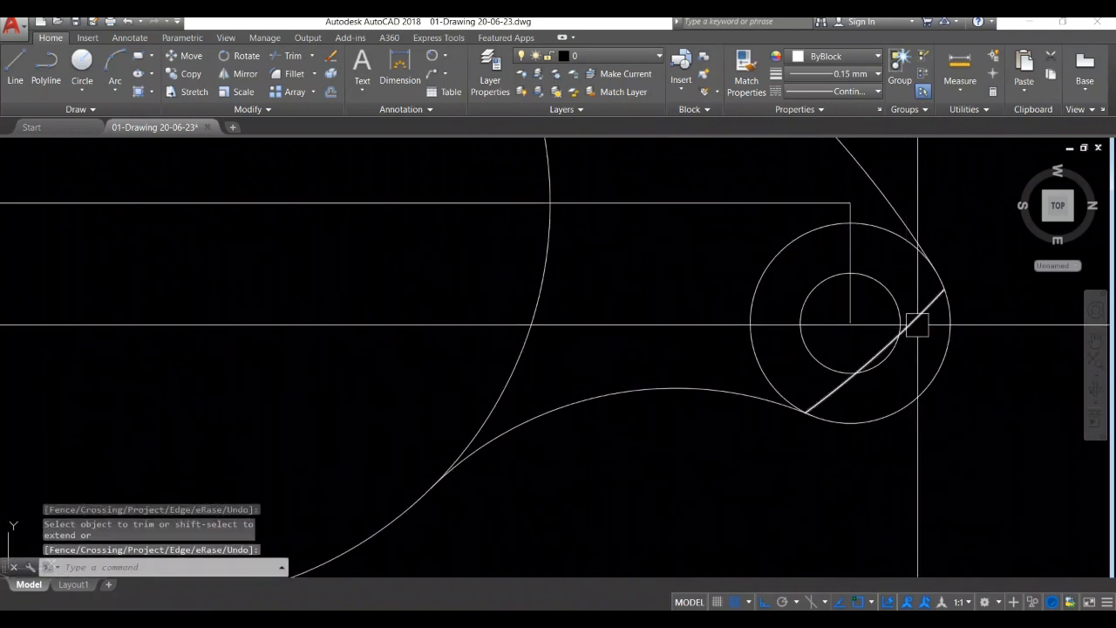
Step: Erase the leftover diagonal segment inside the right outer small circle and save the drawing
{"action": "left_click", "coordinate": [916, 316]}
{"action": "key", "text": "Delete"}
{"action": "scroll", "coordinate": [912, 324], "scroll_direction": "down", "scroll_amount": 8}
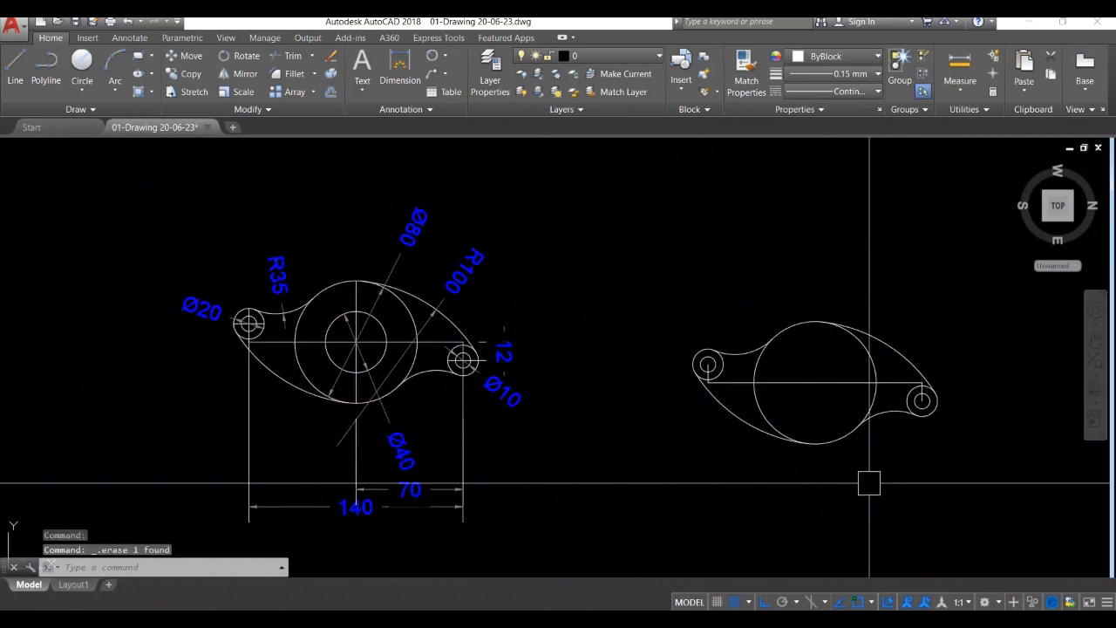
{"action": "key", "text": "ctrl+s"}
Step: Stretch the left vertical line's upper end from the small circles' centre to the top of the left outer small circle
{"action": "middle_click_drag", "start_coordinate": [864, 484], "coordinate": [814, 486]}
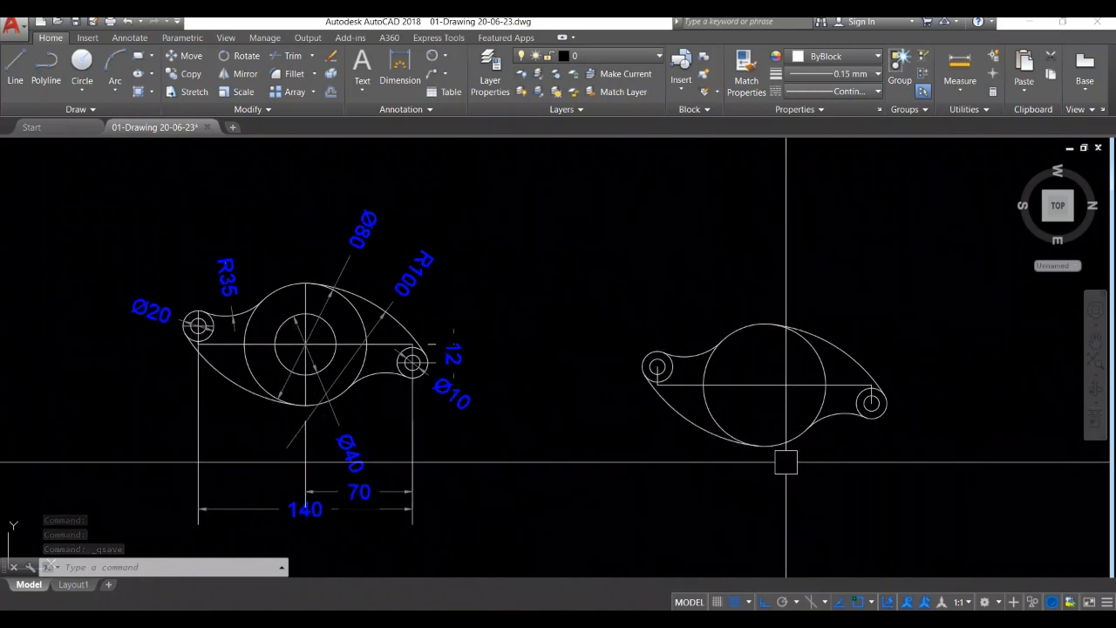
{"action": "middle_click_drag", "start_coordinate": [787, 461], "coordinate": [747, 414]}
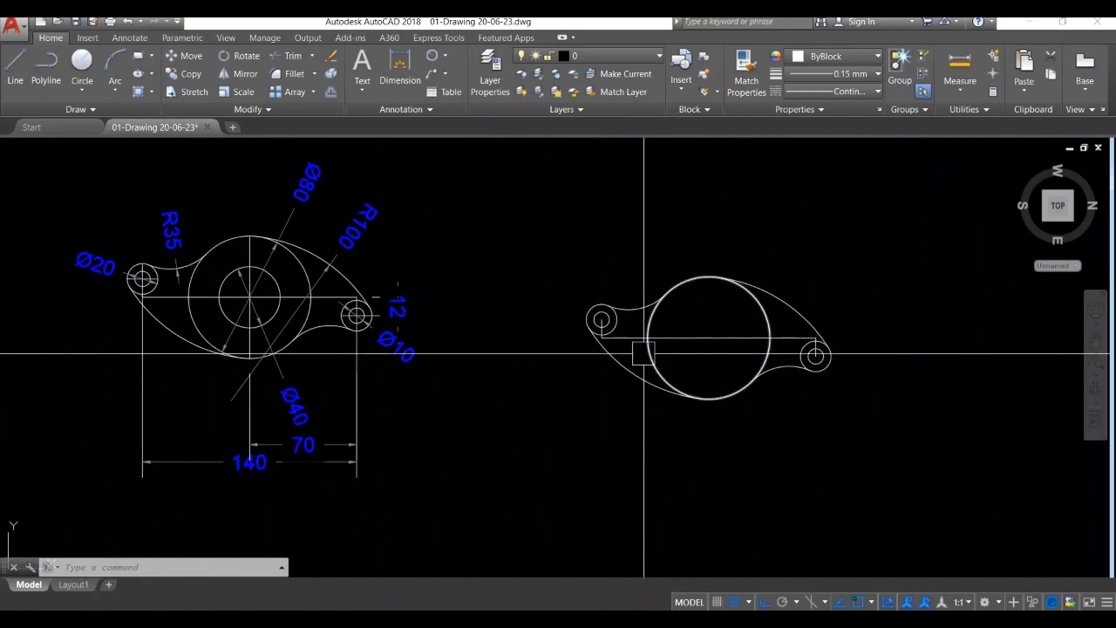
{"action": "scroll", "coordinate": [620, 336], "scroll_direction": "up", "scroll_amount": 4}
{"action": "mouse_move", "coordinate": [620, 337]}
{"action": "middle_mouse_down"}
{"action": "mouse_move", "coordinate": [613, 371]}
{"action": "mouse_move", "coordinate": [583, 376]}
{"action": "middle_mouse_up"}
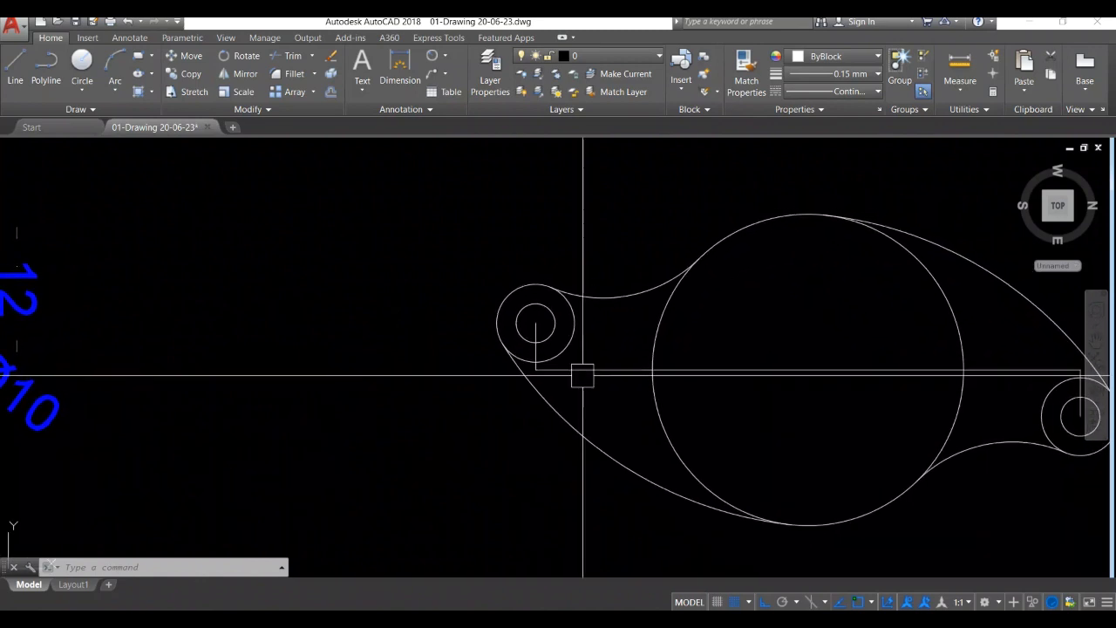
{"action": "scroll", "coordinate": [506, 324], "scroll_direction": "up", "scroll_amount": 2}
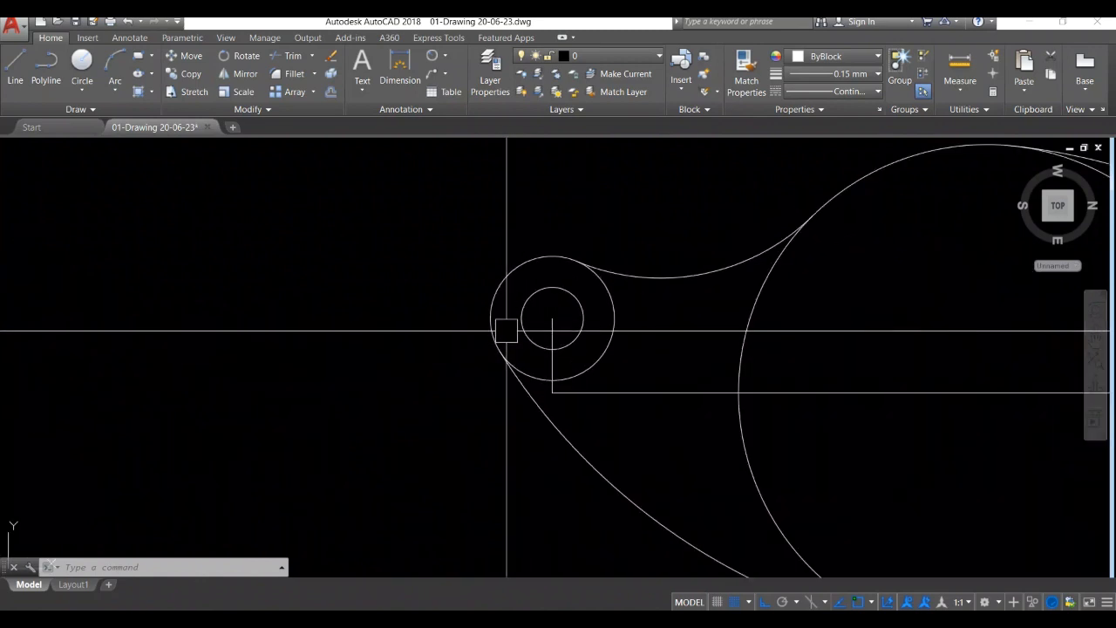
{"action": "left_click", "coordinate": [552, 317]}
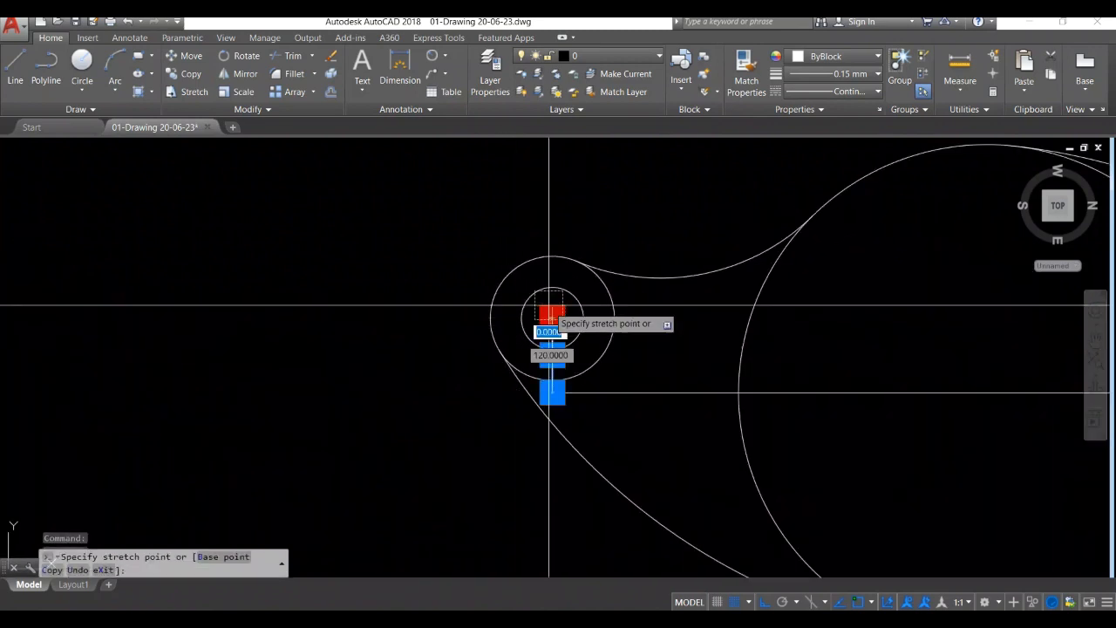
{"action": "left_click", "coordinate": [550, 252]}
{"action": "key", "text": "Escape"}
{"action": "key", "text": "Escape"}
{"action": "scroll", "coordinate": [538, 268], "scroll_direction": "down", "scroll_amount": 2}
{"action": "scroll", "coordinate": [538, 267], "scroll_direction": "down", "scroll_amount": 3}
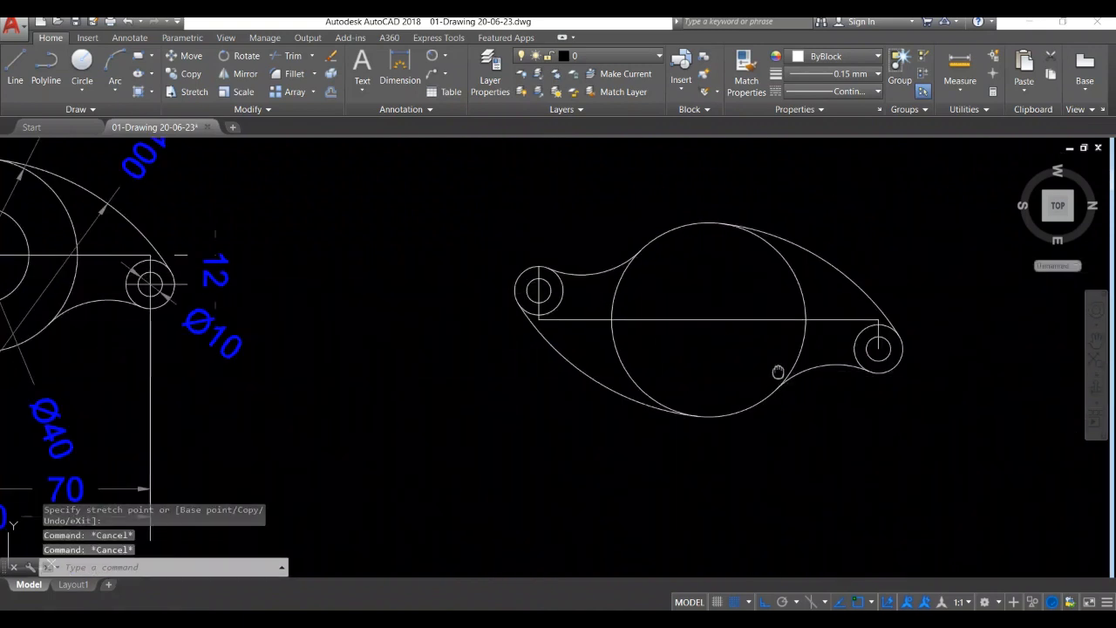
Step: Stretch the right vertical line's lower end from the small circles' centre to the bottom of the right outer small circle
{"action": "middle_click_drag", "start_coordinate": [778, 372], "coordinate": [616, 385]}
{"action": "scroll", "coordinate": [715, 354], "scroll_direction": "up", "scroll_amount": 5}
{"action": "left_click", "coordinate": [730, 324]}
{"action": "left_click", "coordinate": [730, 334]}
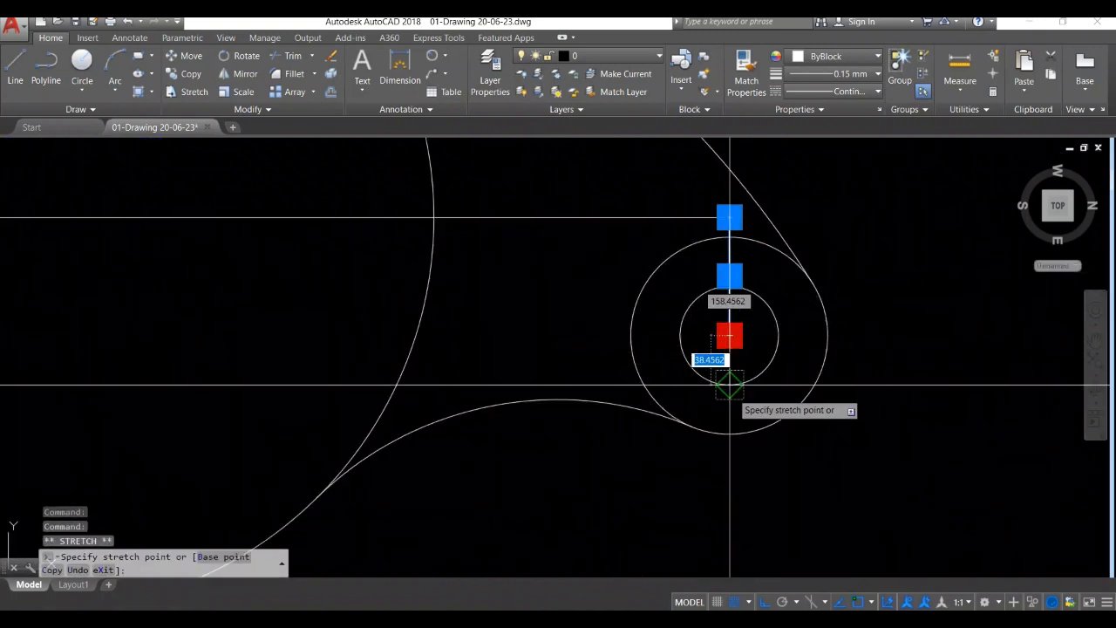
{"action": "left_click", "coordinate": [730, 434]}
{"action": "key", "text": "Escape"}
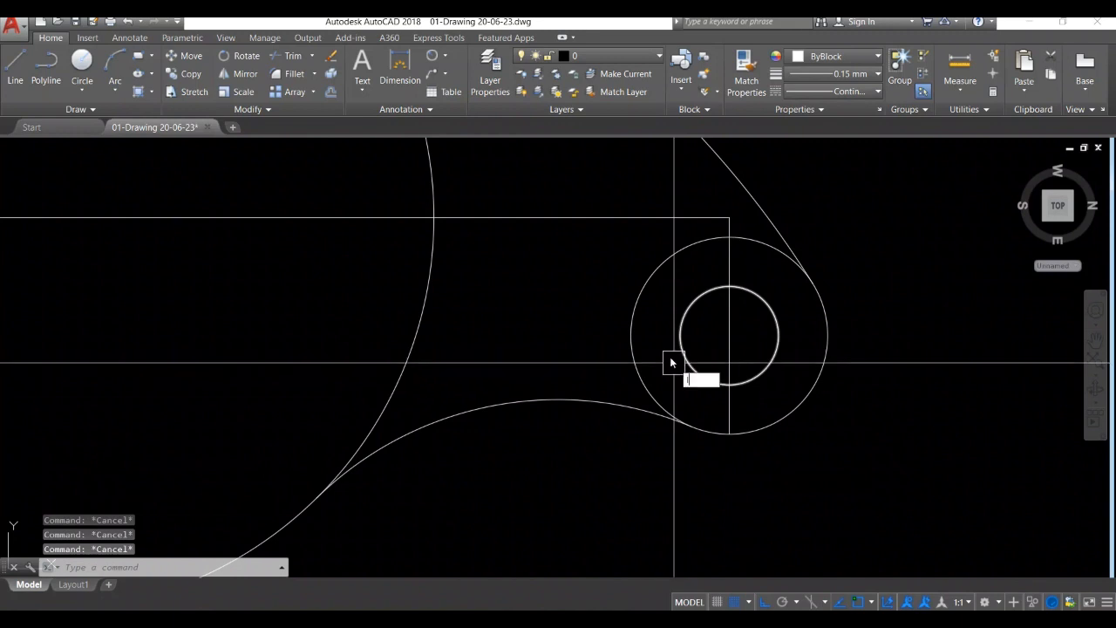
Step: Draw a horizontal centre line across the full width of the right outer small circle
{"action": "key", "text": "Return"}
{"action": "left_click", "coordinate": [631, 336]}
{"action": "left_click", "coordinate": [828, 336]}
{"action": "key", "text": "Return"}
{"action": "scroll", "coordinate": [861, 348], "scroll_direction": "down", "scroll_amount": 6}
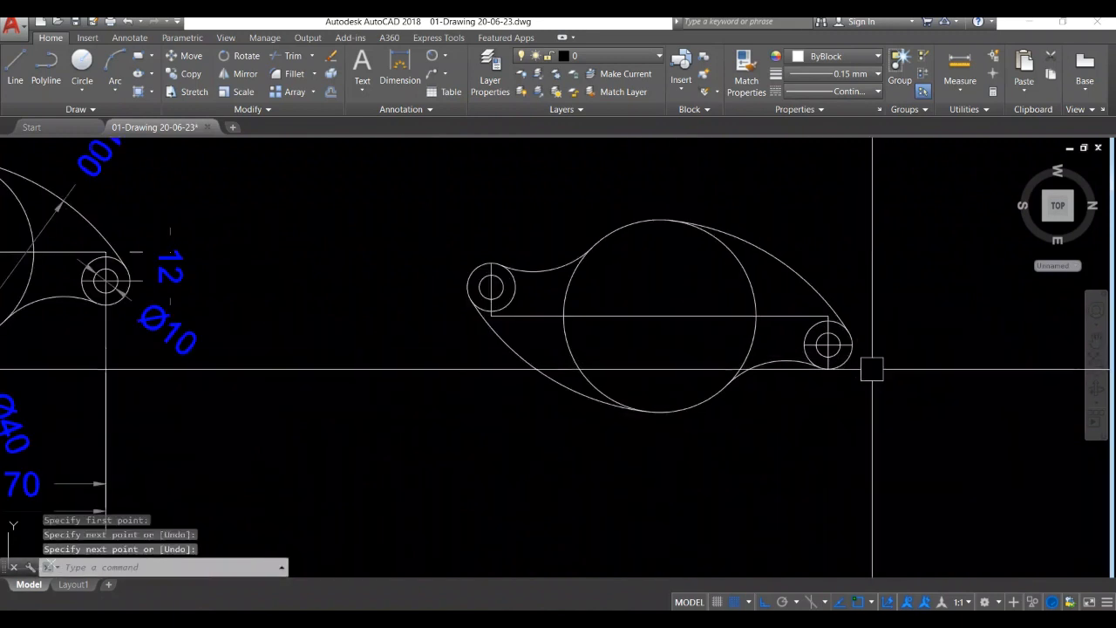
Step: Draw a horizontal centre line across the full width of the left outer small circle
{"action": "scroll", "coordinate": [536, 331], "scroll_direction": "up", "scroll_amount": 5}
{"action": "middle_click_drag", "start_coordinate": [536, 330], "coordinate": [598, 394]}
{"action": "type", "text": "l"}
{"action": "key", "text": "Return"}
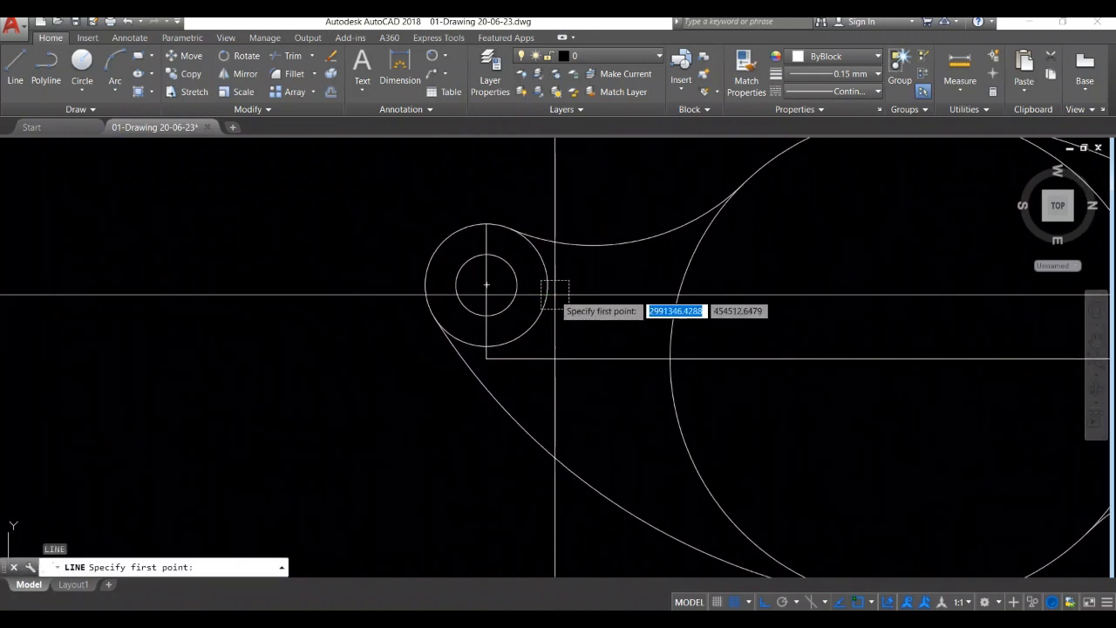
{"action": "left_click", "coordinate": [548, 285]}
{"action": "left_click", "coordinate": [426, 286]}
{"action": "key", "text": "Return"}
{"action": "scroll", "coordinate": [415, 290], "scroll_direction": "down", "scroll_amount": 4}
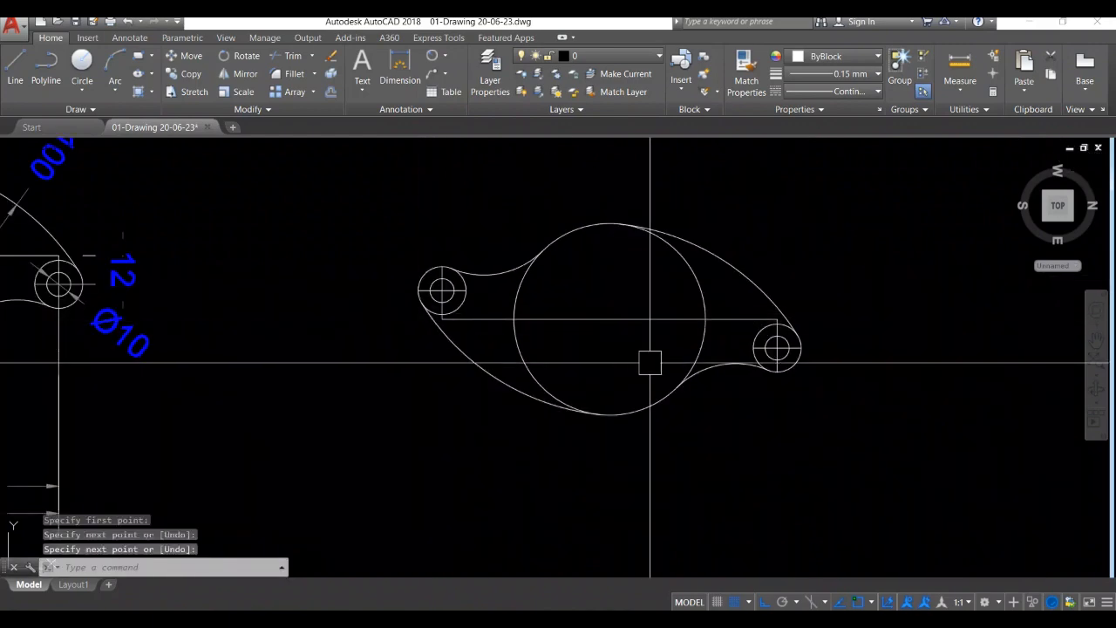
Step: Draw a vertical centre line from the top to the bottom of the large circle
{"action": "key", "text": "Return"}
{"action": "left_click", "coordinate": [610, 224]}
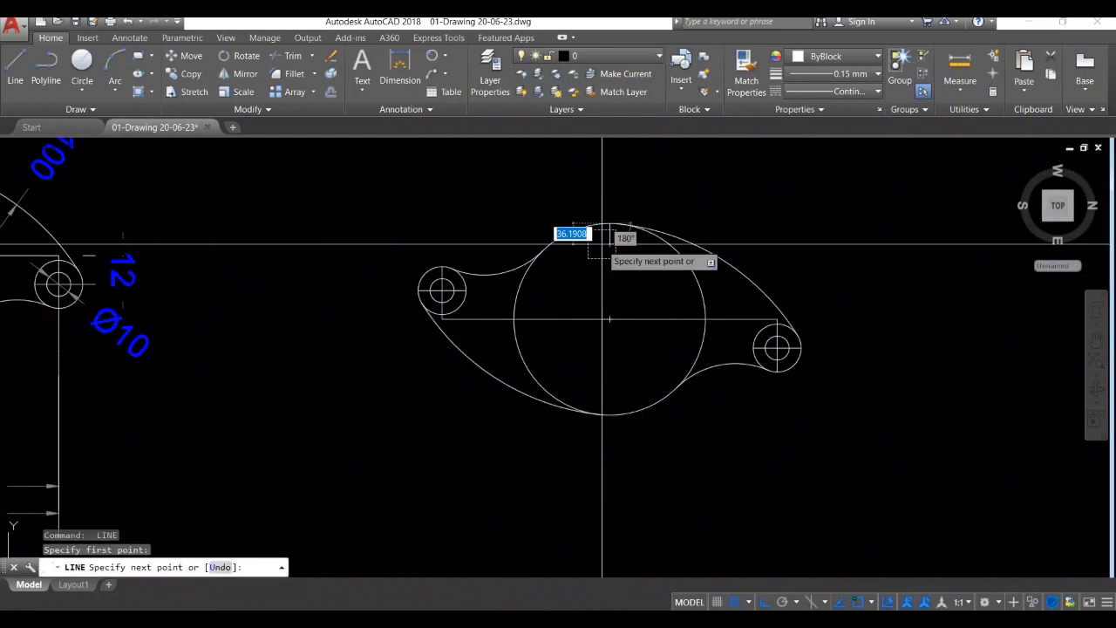
{"action": "left_click", "coordinate": [610, 414]}
{"action": "key", "text": "Return"}
Step: Change the linetype of all centre lines in the large circle and both small-circle pairs to HIDDEN
{"action": "scroll", "coordinate": [643, 431], "scroll_direction": "down", "scroll_amount": 3}
{"action": "scroll", "coordinate": [753, 469], "scroll_direction": "up", "scroll_amount": 8}
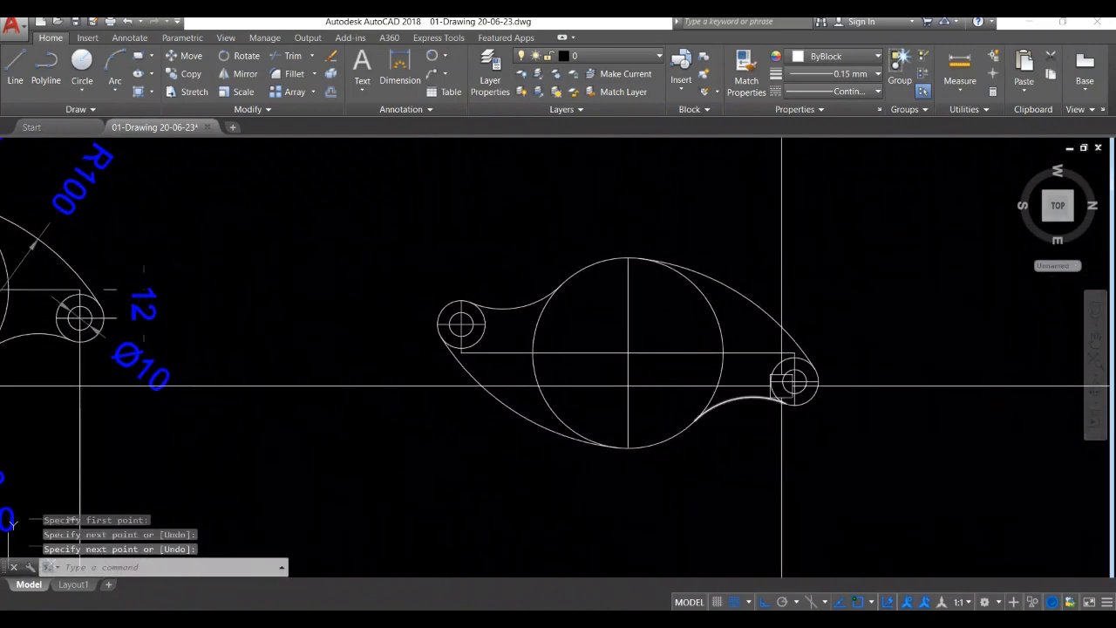
{"action": "scroll", "coordinate": [823, 403], "scroll_direction": "up", "scroll_amount": 2}
{"action": "left_click", "coordinate": [801, 402]}
{"action": "left_click", "coordinate": [749, 310]}
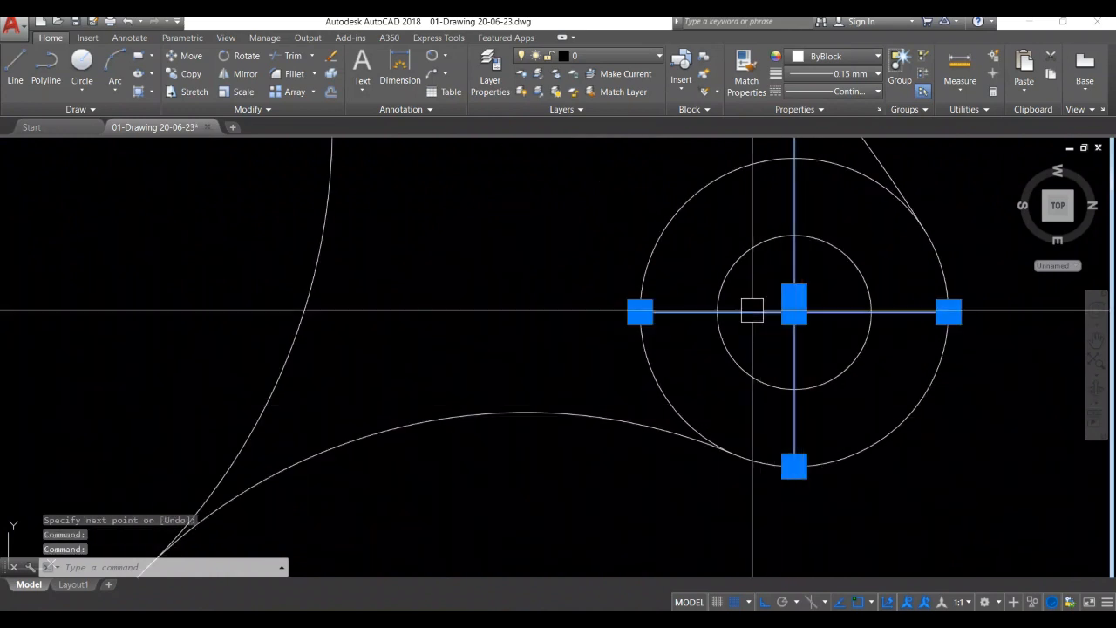
{"action": "scroll", "coordinate": [755, 317], "scroll_direction": "down", "scroll_amount": 2}
{"action": "left_click", "coordinate": [695, 264]}
{"action": "left_click", "coordinate": [399, 356]}
{"action": "scroll", "coordinate": [401, 355], "scroll_direction": "down", "scroll_amount": 2}
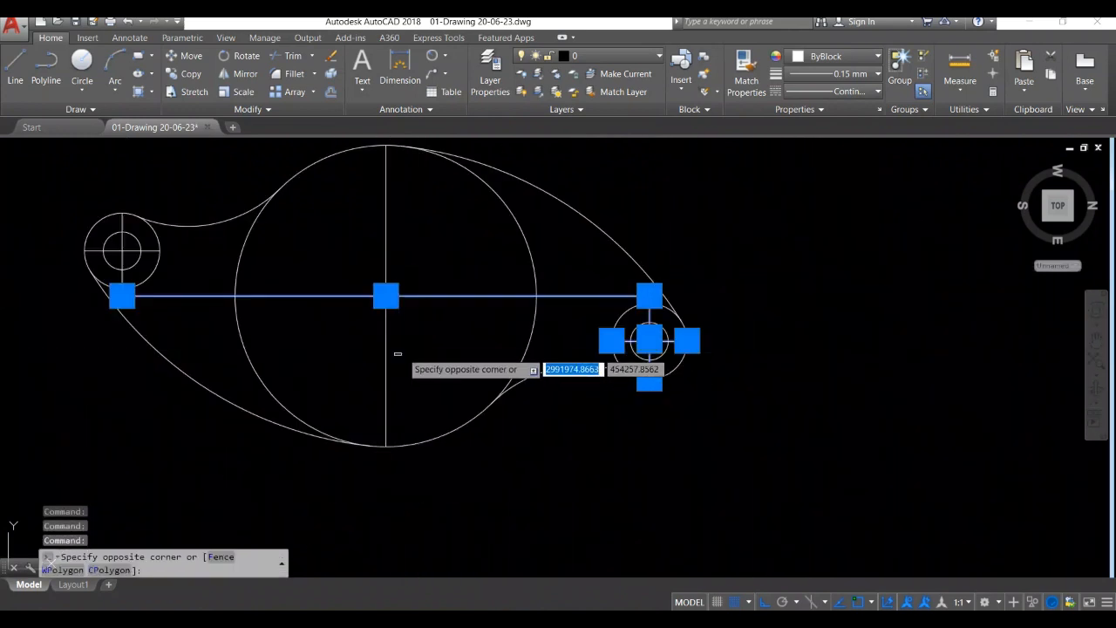
{"action": "left_click", "coordinate": [377, 349]}
{"action": "middle_click_drag", "start_coordinate": [375, 348], "coordinate": [587, 383]}
{"action": "scroll", "coordinate": [358, 292], "scroll_direction": "up", "scroll_amount": 4}
{"action": "left_click", "coordinate": [356, 296]}
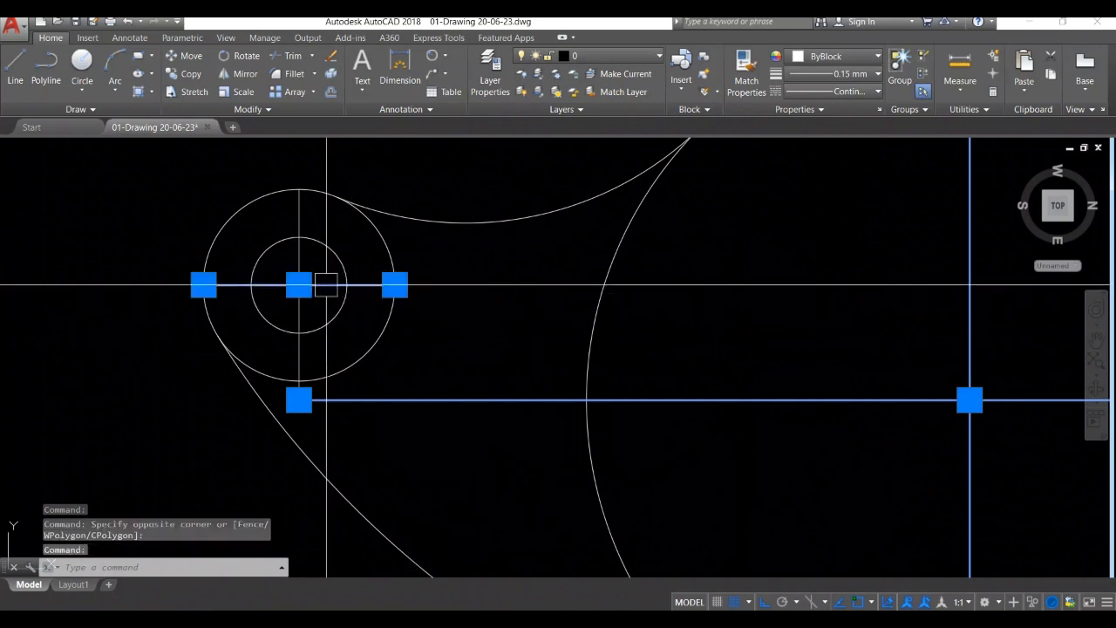
{"action": "scroll", "coordinate": [299, 252], "scroll_direction": "up", "scroll_amount": 2}
{"action": "left_click", "coordinate": [298, 255]}
{"action": "scroll", "coordinate": [295, 256], "scroll_direction": "down", "scroll_amount": 3}
{"action": "scroll", "coordinate": [474, 298], "scroll_direction": "down", "scroll_amount": 2}
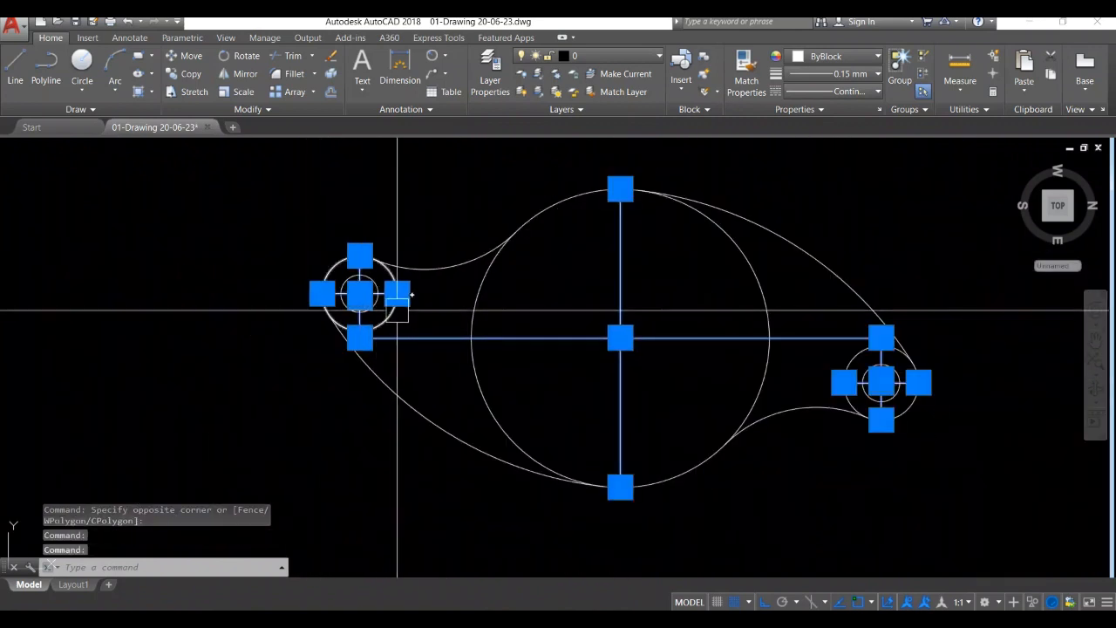
{"action": "middle_click_drag", "start_coordinate": [559, 319], "coordinate": [378, 308]}
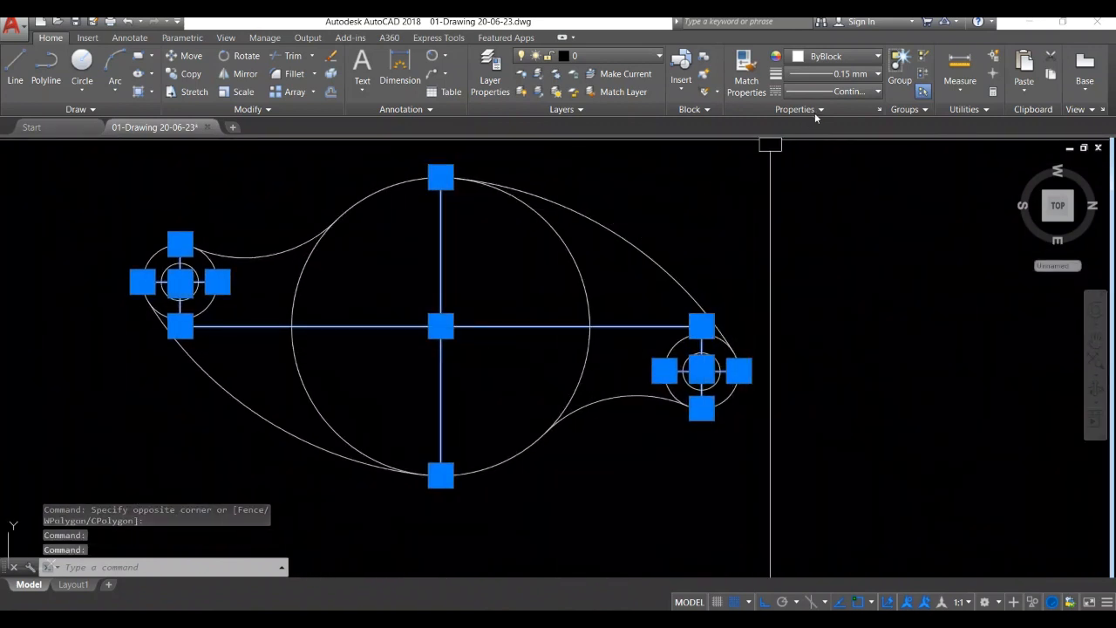
{"action": "left_click", "coordinate": [878, 92]}
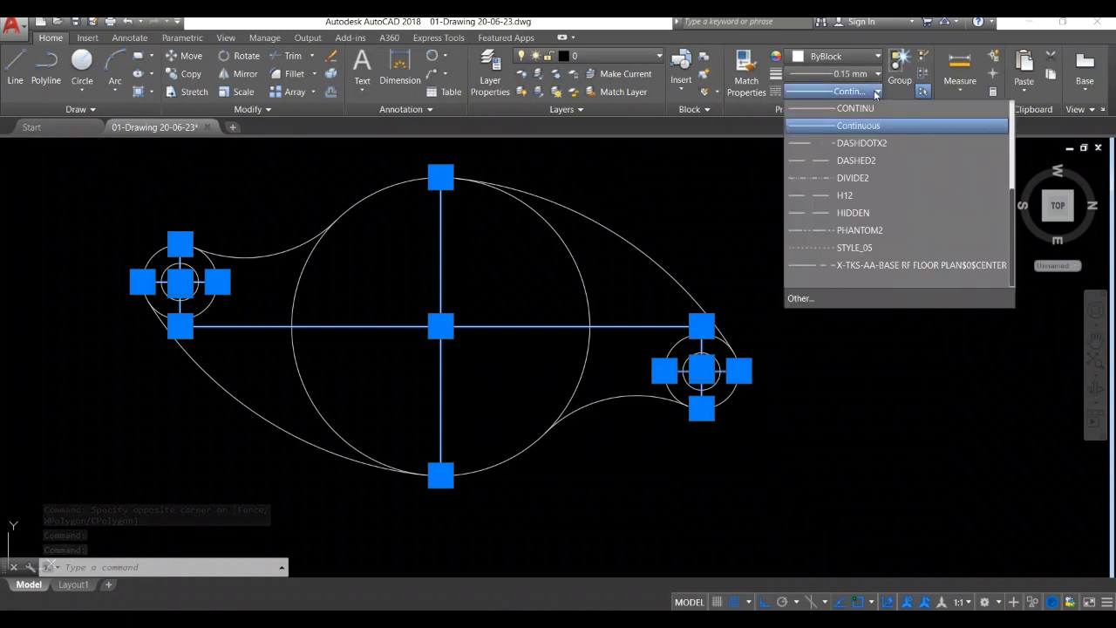
{"action": "left_click", "coordinate": [823, 212]}
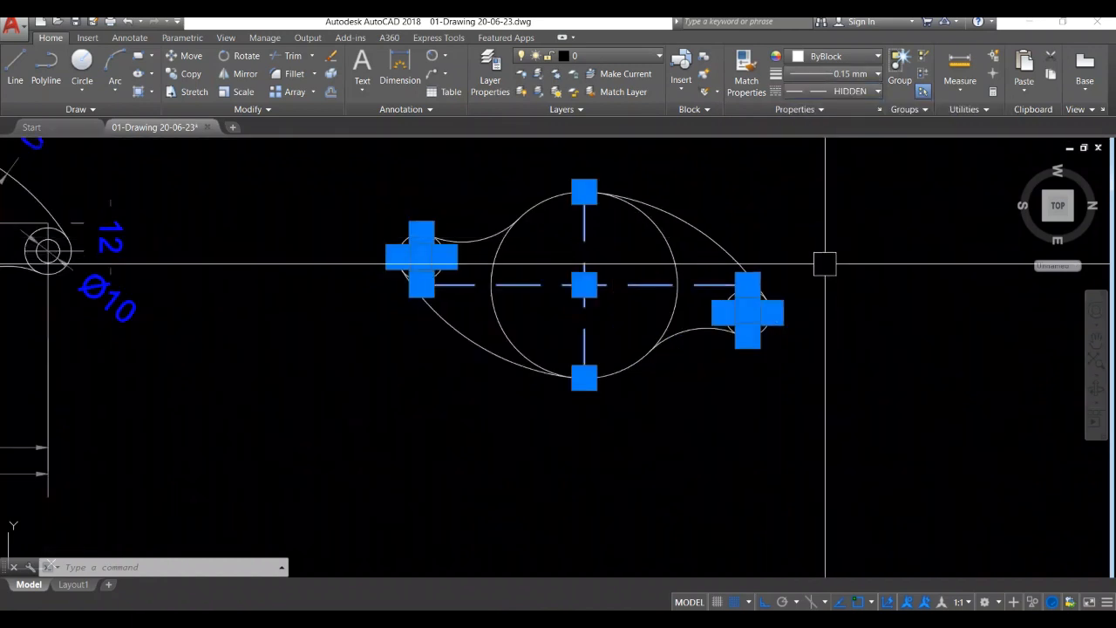
{"action": "key", "text": "Escape"}
{"action": "key", "text": "Escape"}
{"action": "key", "text": "Escape"}
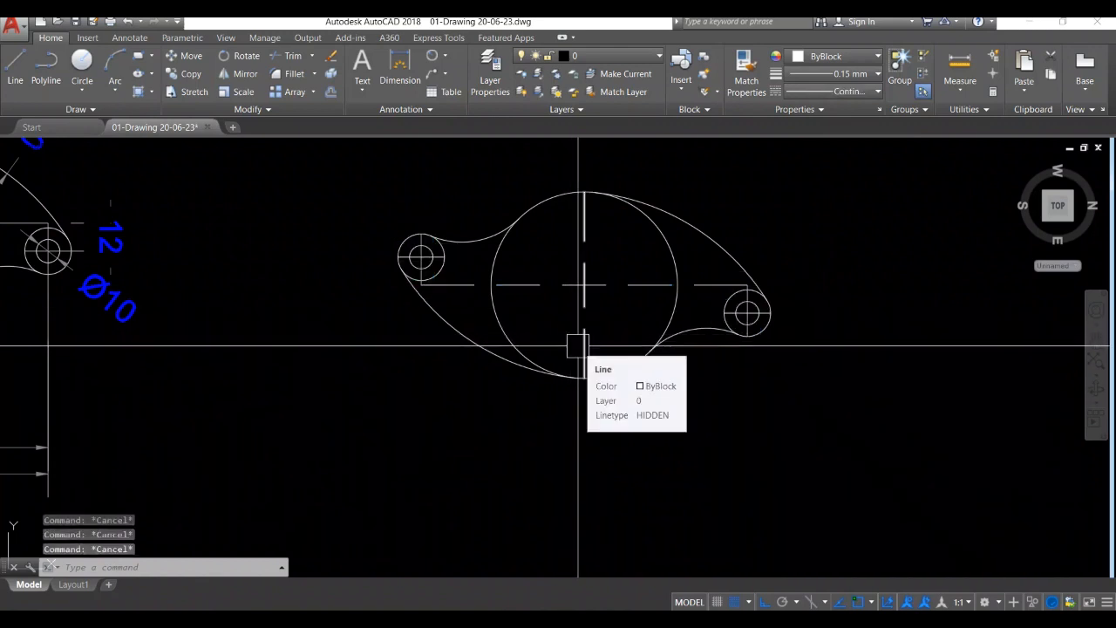
Step: Add a diameter dimension to the large circle, placing its text above the flange
{"action": "middle_click_drag", "start_coordinate": [483, 376], "coordinate": [515, 409]}
{"action": "scroll", "coordinate": [606, 388], "scroll_direction": "down", "scroll_amount": 2}
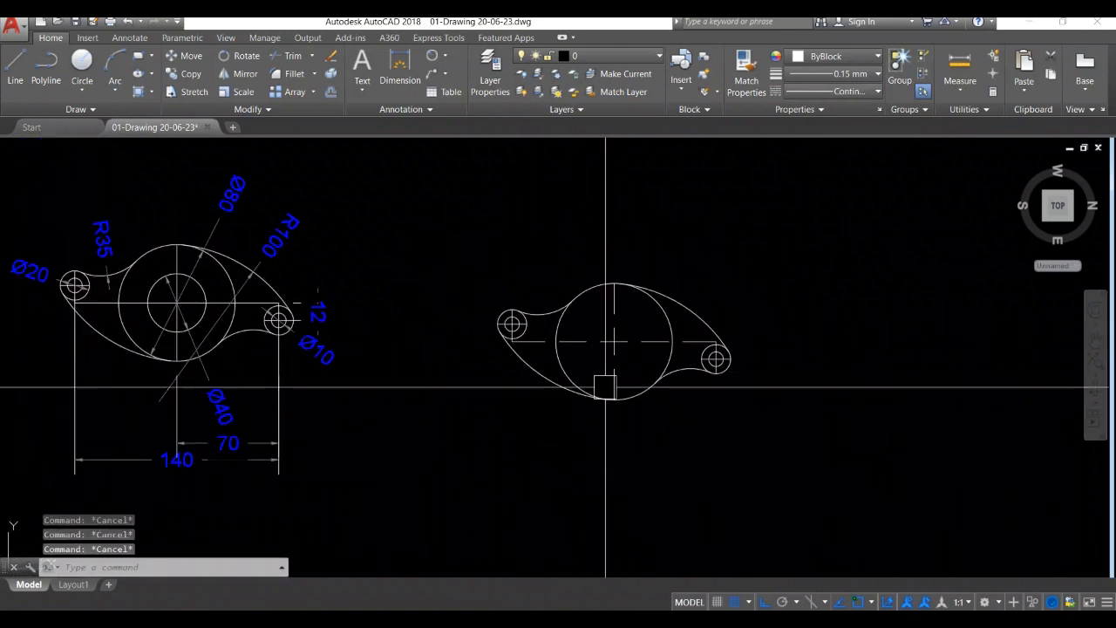
{"action": "middle_click_drag", "start_coordinate": [606, 388], "coordinate": [726, 382]}
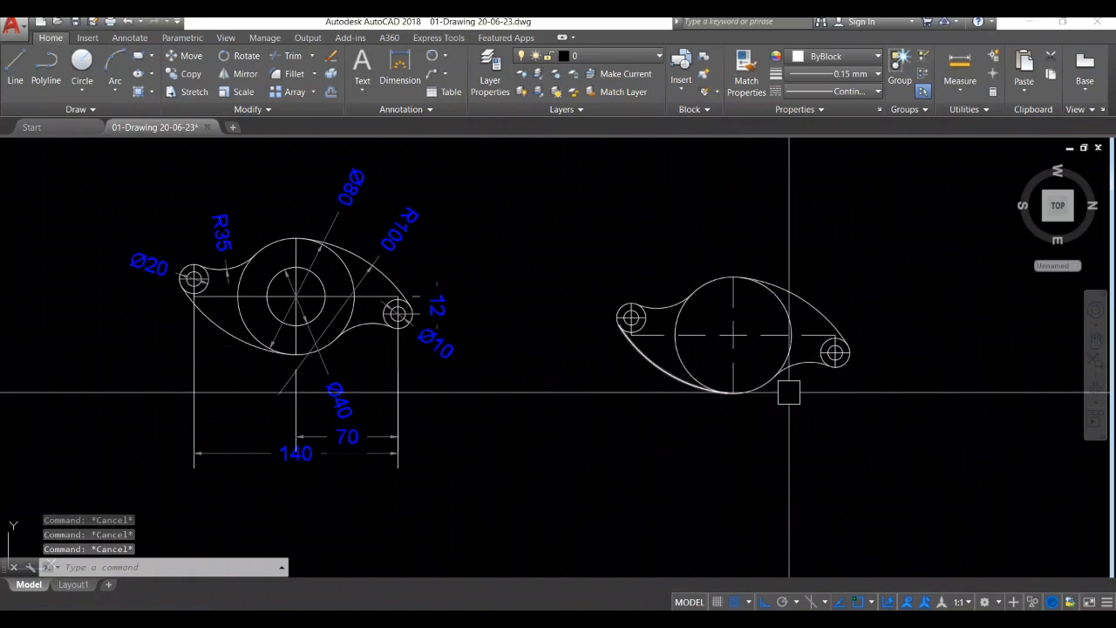
{"action": "scroll", "coordinate": [789, 393], "scroll_direction": "up", "scroll_amount": 1}
{"action": "mouse_move", "coordinate": [792, 399]}
{"action": "middle_mouse_down"}
{"action": "mouse_move", "coordinate": [815, 392]}
{"action": "mouse_move", "coordinate": [762, 416]}
{"action": "middle_mouse_up"}
{"action": "scroll", "coordinate": [815, 392], "scroll_direction": "down", "scroll_amount": 1}
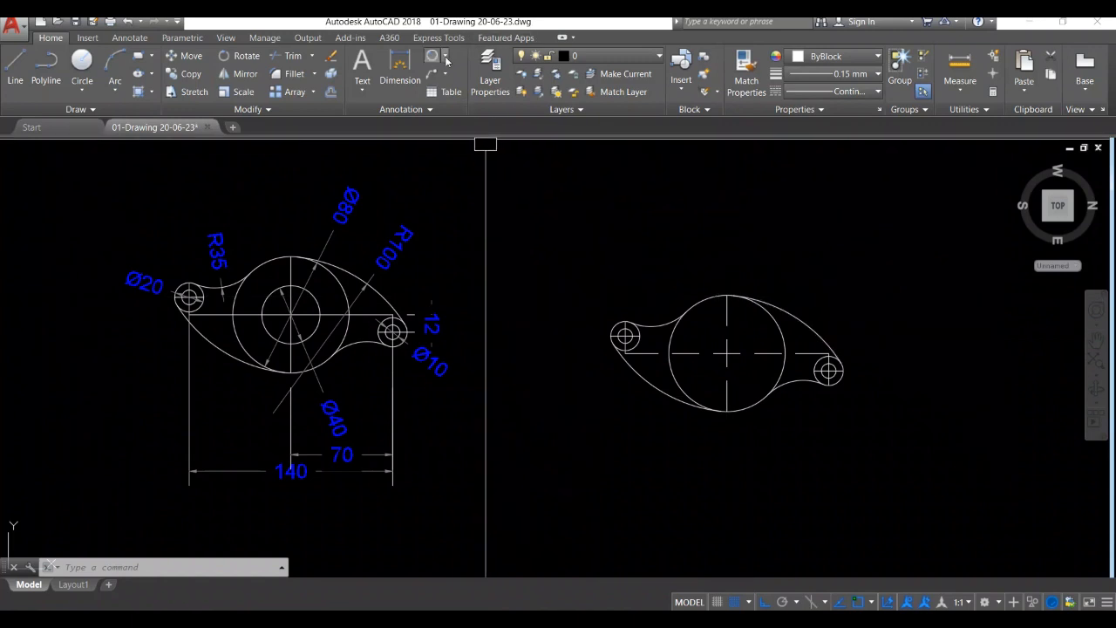
{"action": "left_click", "coordinate": [446, 58]}
{"action": "left_click", "coordinate": [455, 198]}
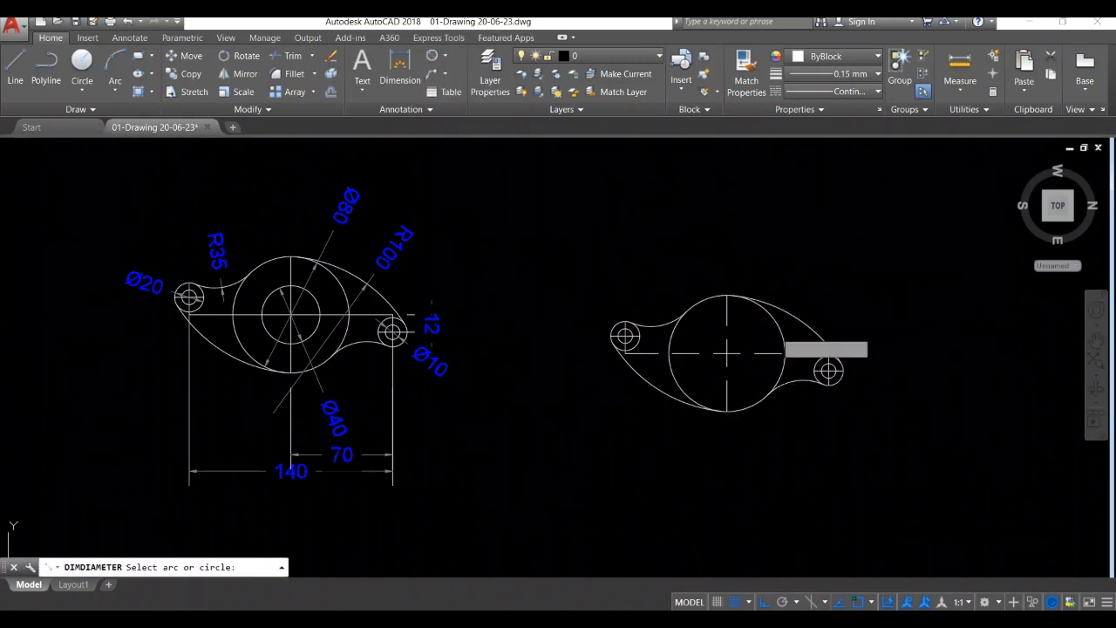
{"action": "left_click", "coordinate": [782, 345]}
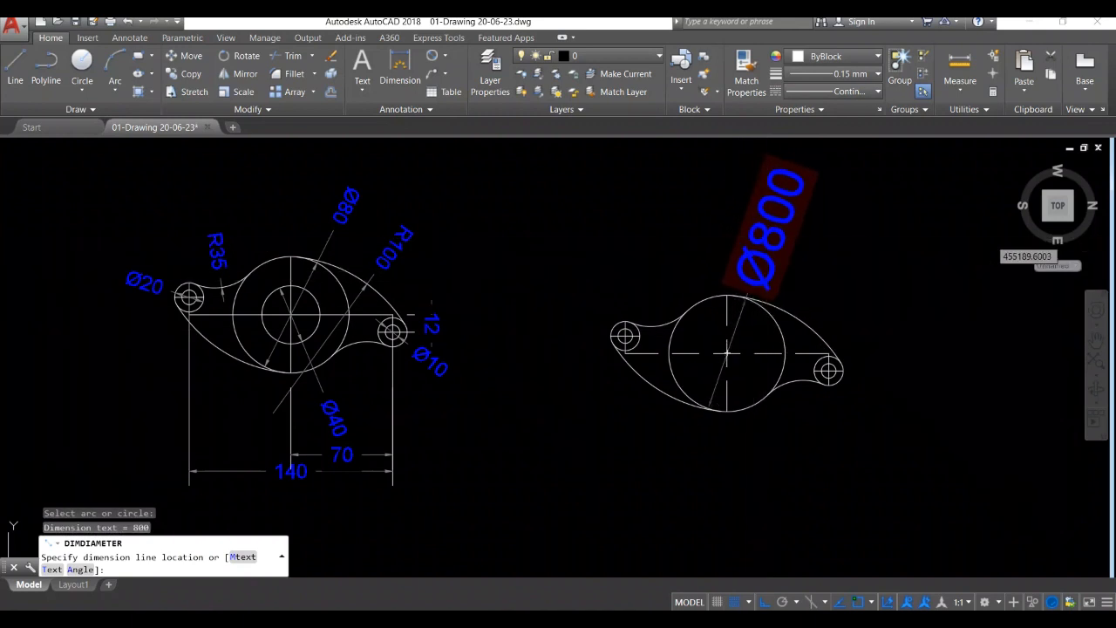
{"action": "left_click", "coordinate": [771, 238]}
{"action": "key", "text": "space"}
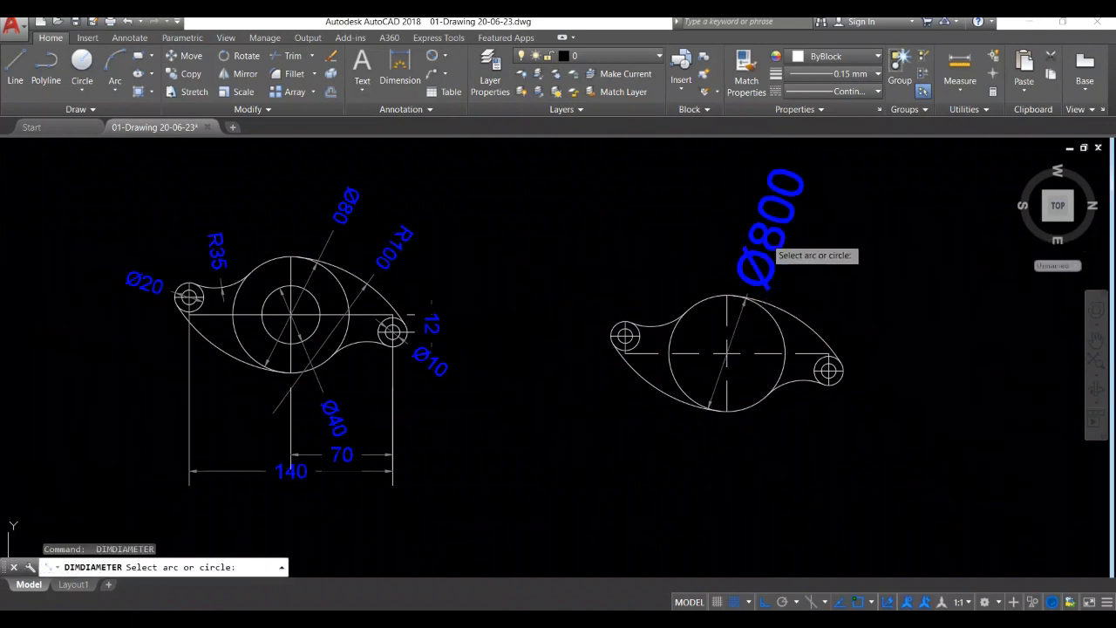
{"action": "key", "text": "Escape"}
Step: Reduce the text height of the large circle's diameter dimension in the text editor
{"action": "double_click", "coordinate": [771, 233]}
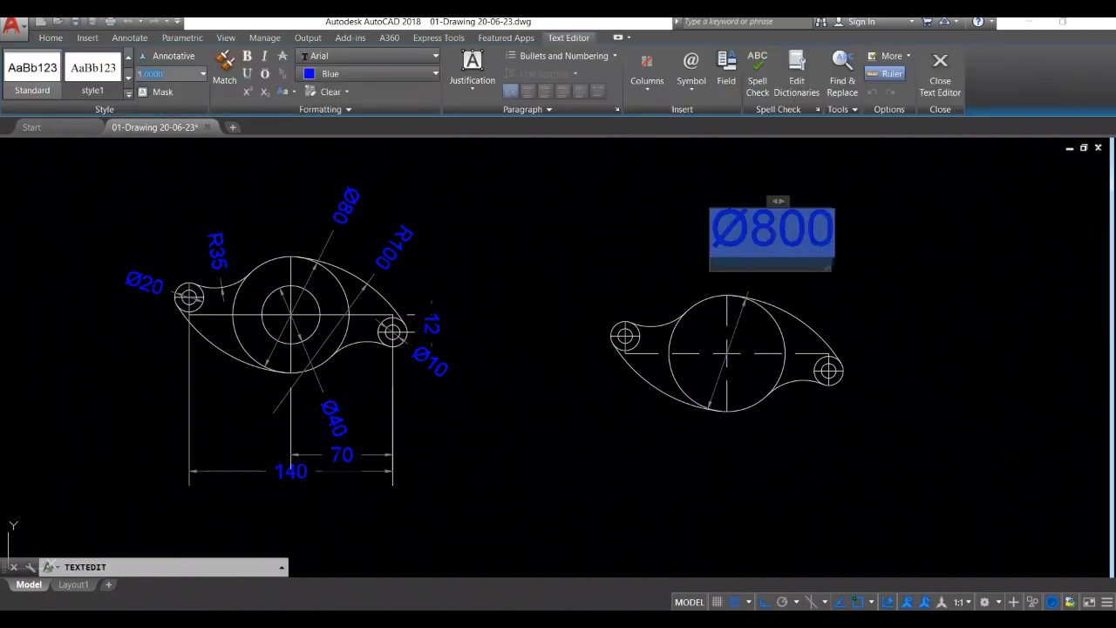
{"action": "key", "text": "Escape"}
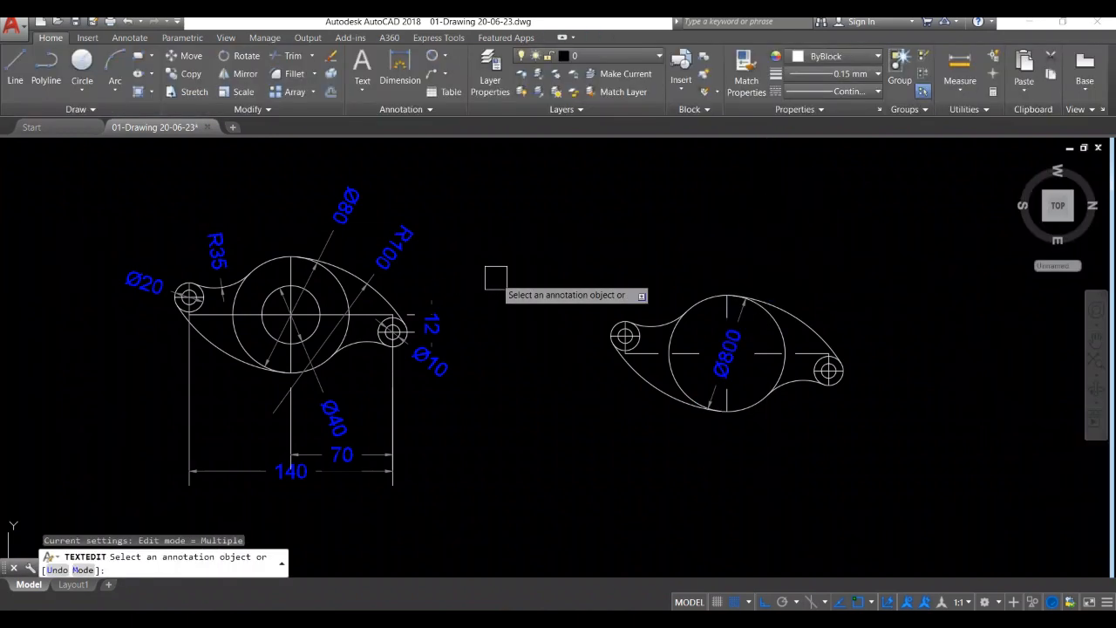
{"action": "key", "text": "Escape"}
{"action": "key", "text": "Escape"}
{"action": "scroll", "coordinate": [674, 412], "scroll_direction": "up", "scroll_amount": 2}
{"action": "scroll", "coordinate": [674, 413], "scroll_direction": "up", "scroll_amount": 2}
{"action": "middle_click_drag", "start_coordinate": [674, 412], "coordinate": [527, 486]}
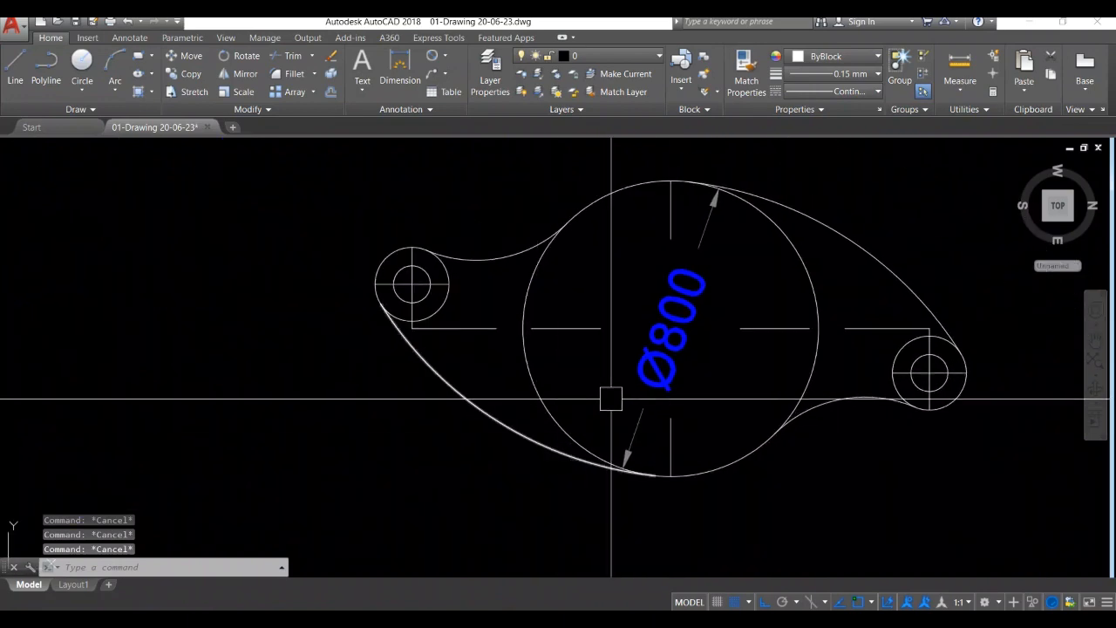
Step: Move the large circle's diameter dimension text straight above the circle so the dimension line is vertical
{"action": "scroll", "coordinate": [659, 357], "scroll_direction": "down", "scroll_amount": 4}
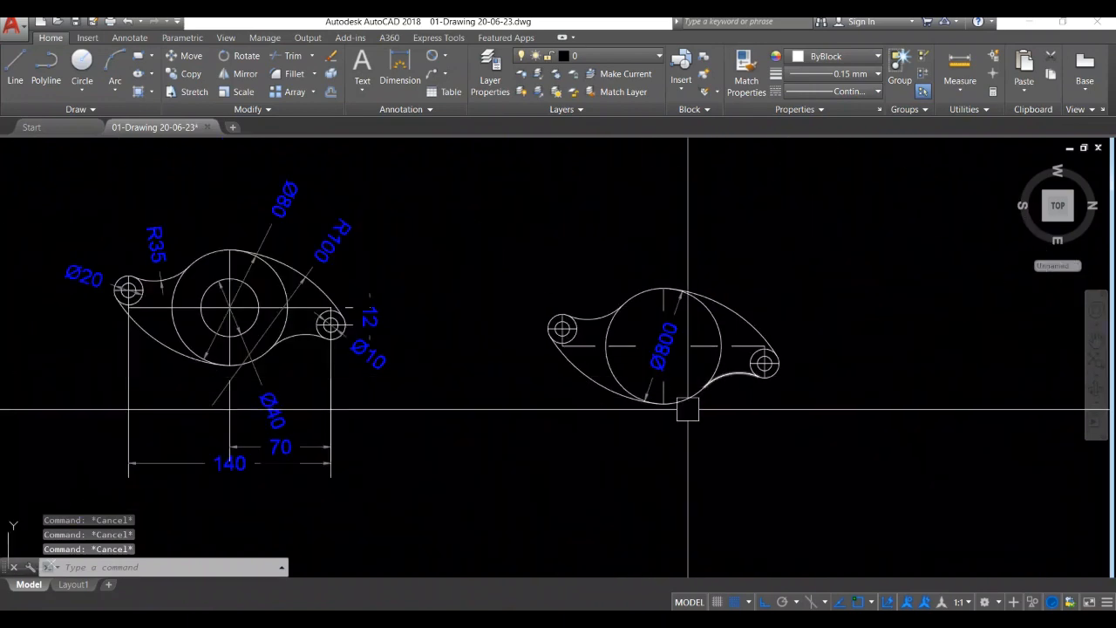
{"action": "left_click", "coordinate": [663, 346]}
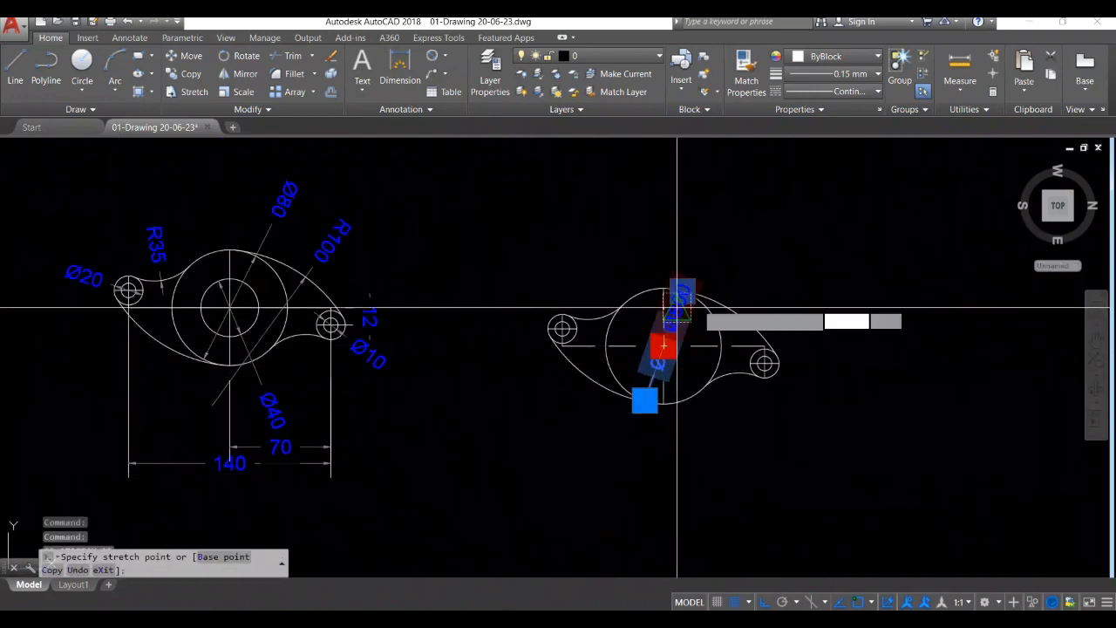
{"action": "left_click", "coordinate": [695, 247]}
{"action": "key", "text": "Escape"}
{"action": "key", "text": "Escape"}
{"action": "key", "text": "Escape"}
Step: Add a diameter dimension to the outer small circle on the flange's right lobe, placing its text outside below right
{"action": "mouse_move", "coordinate": [748, 468]}
{"action": "middle_mouse_down"}
{"action": "mouse_move", "coordinate": [701, 470]}
{"action": "mouse_move", "coordinate": [746, 462]}
{"action": "middle_mouse_up"}
{"action": "scroll", "coordinate": [746, 463], "scroll_direction": "up", "scroll_amount": 2}
{"action": "middle_click_drag", "start_coordinate": [768, 418], "coordinate": [817, 491]}
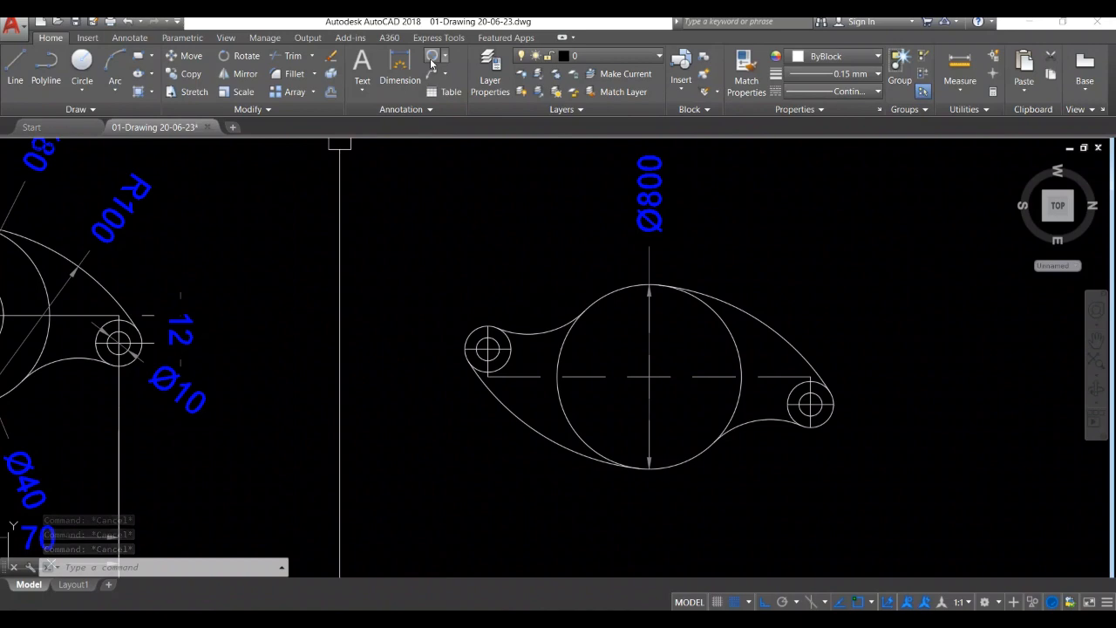
{"action": "left_click", "coordinate": [431, 57]}
{"action": "scroll", "coordinate": [820, 475], "scroll_direction": "up", "scroll_amount": 5}
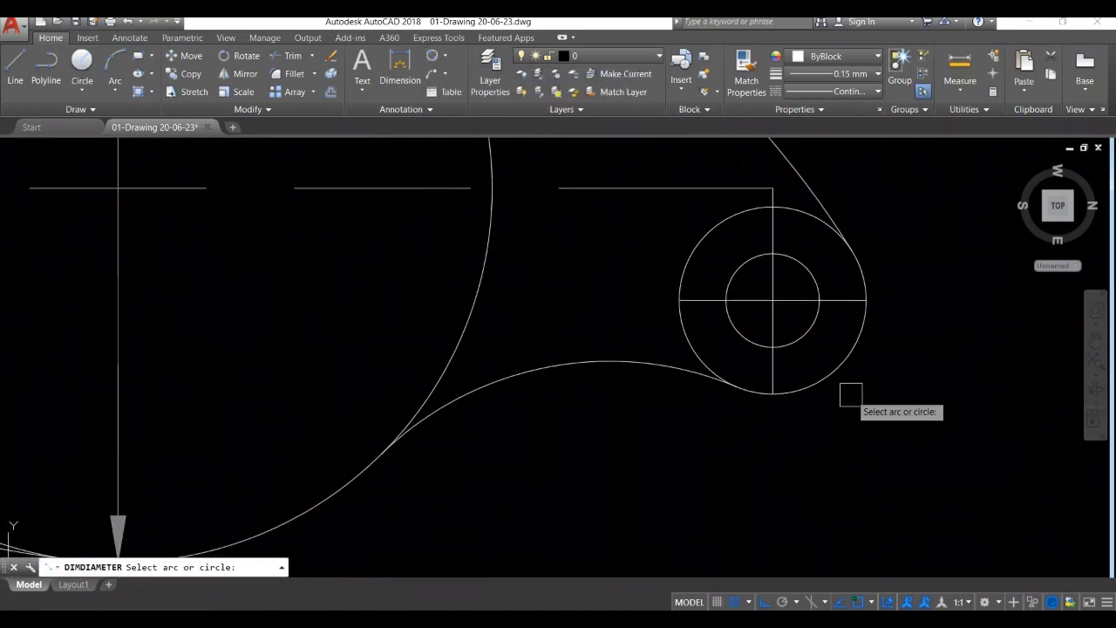
{"action": "left_click", "coordinate": [847, 353]}
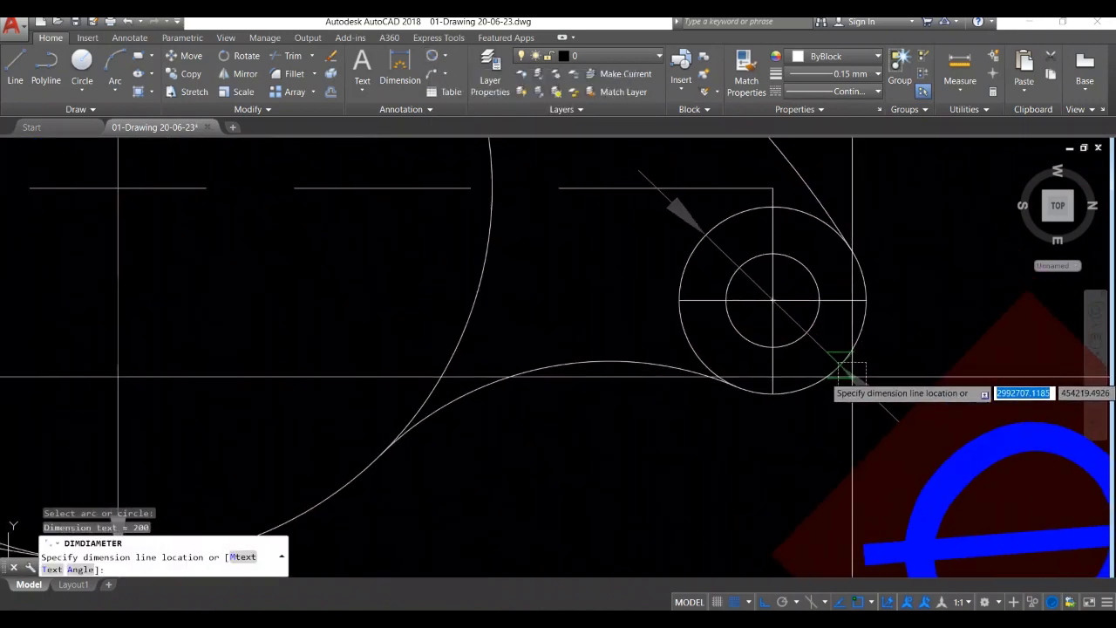
{"action": "left_click", "coordinate": [852, 378]}
Step: Reduce the text height of the right outer small circle's diameter dimension to match the large circle's dimension
{"action": "scroll", "coordinate": [770, 467], "scroll_direction": "down", "scroll_amount": 7}
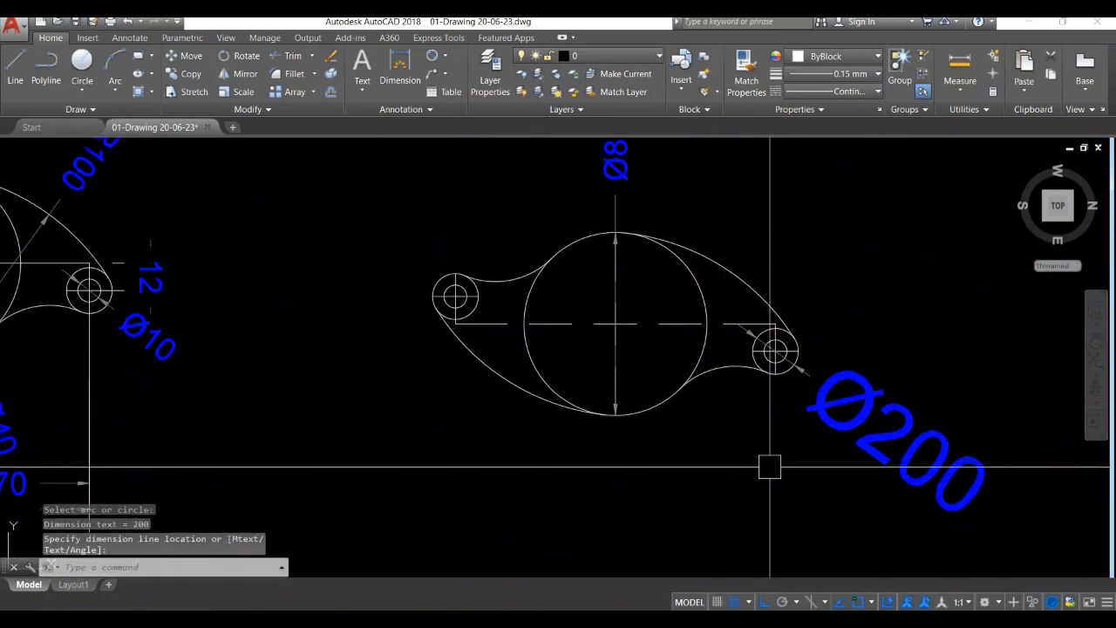
{"action": "scroll", "coordinate": [770, 467], "scroll_direction": "down", "scroll_amount": 3}
{"action": "double_click", "coordinate": [850, 463]}
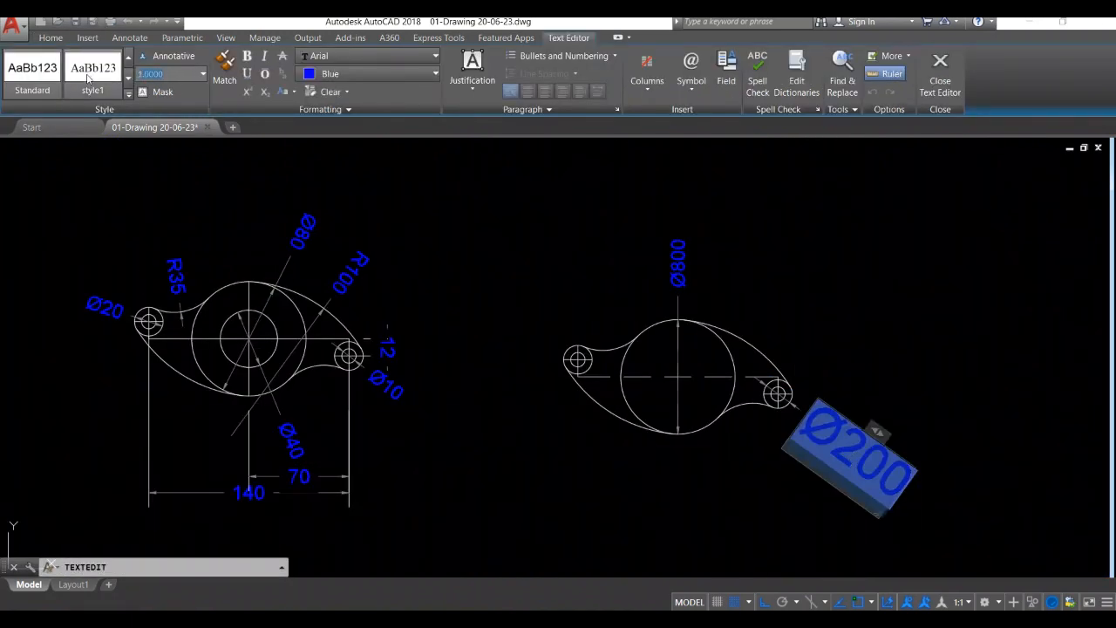
{"action": "left_click", "coordinate": [399, 407]}
{"action": "key", "text": "Escape"}
{"action": "key", "text": "Escape"}
{"action": "key", "text": "Escape"}
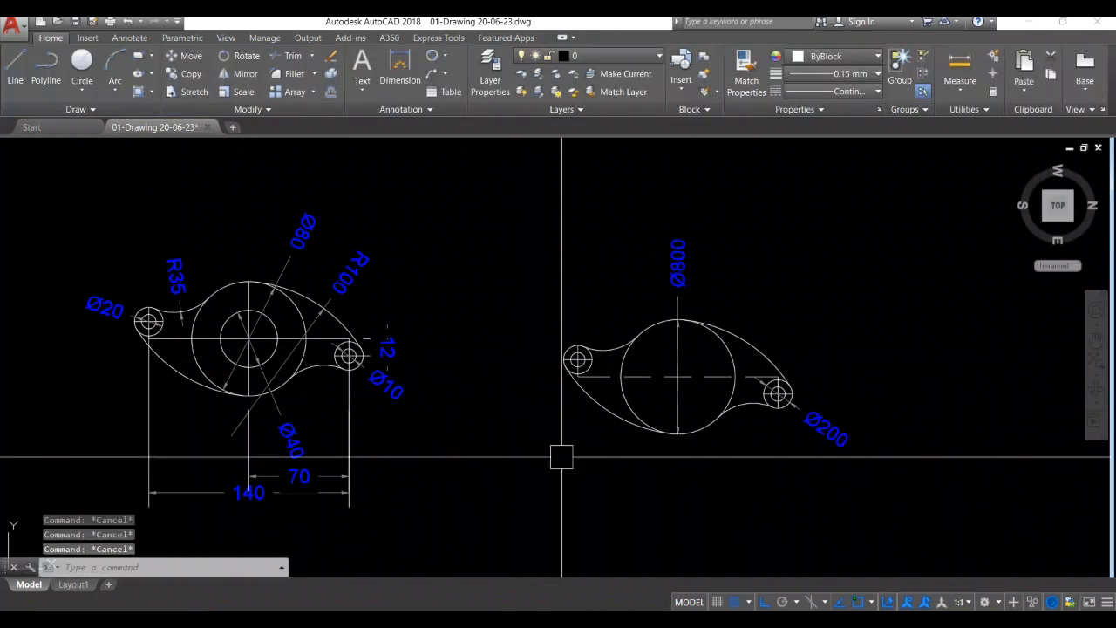
Step: Add a diameter dimension to the inner small circle on the flange's left lobe, placing its text outside below left
{"action": "scroll", "coordinate": [600, 411], "scroll_direction": "up", "scroll_amount": 2}
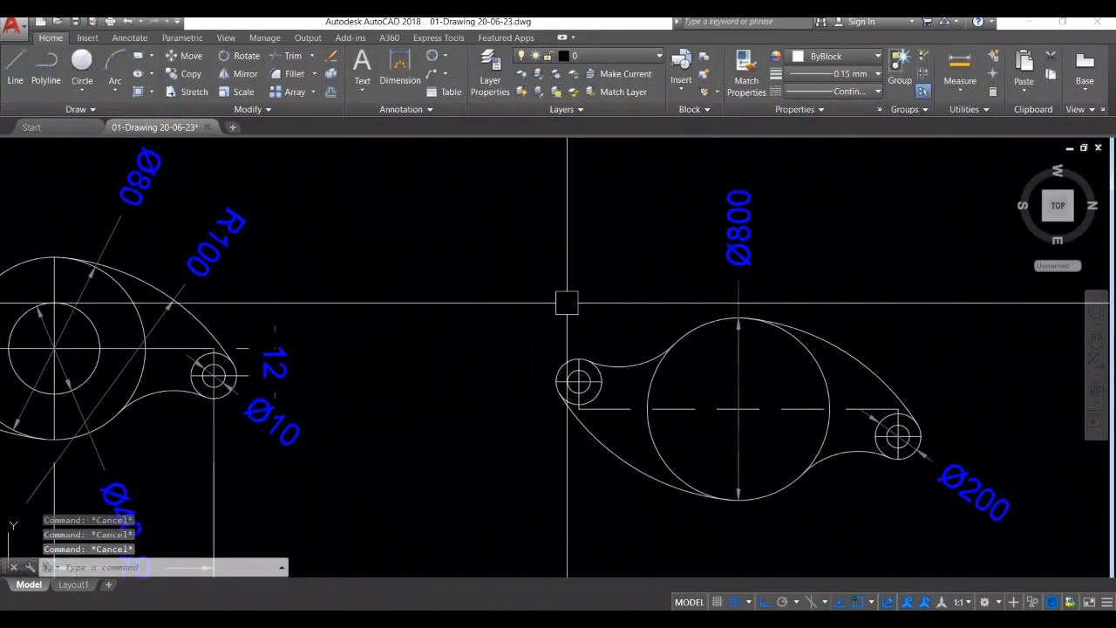
{"action": "left_click", "coordinate": [434, 58]}
{"action": "scroll", "coordinate": [549, 395], "scroll_direction": "up", "scroll_amount": 5}
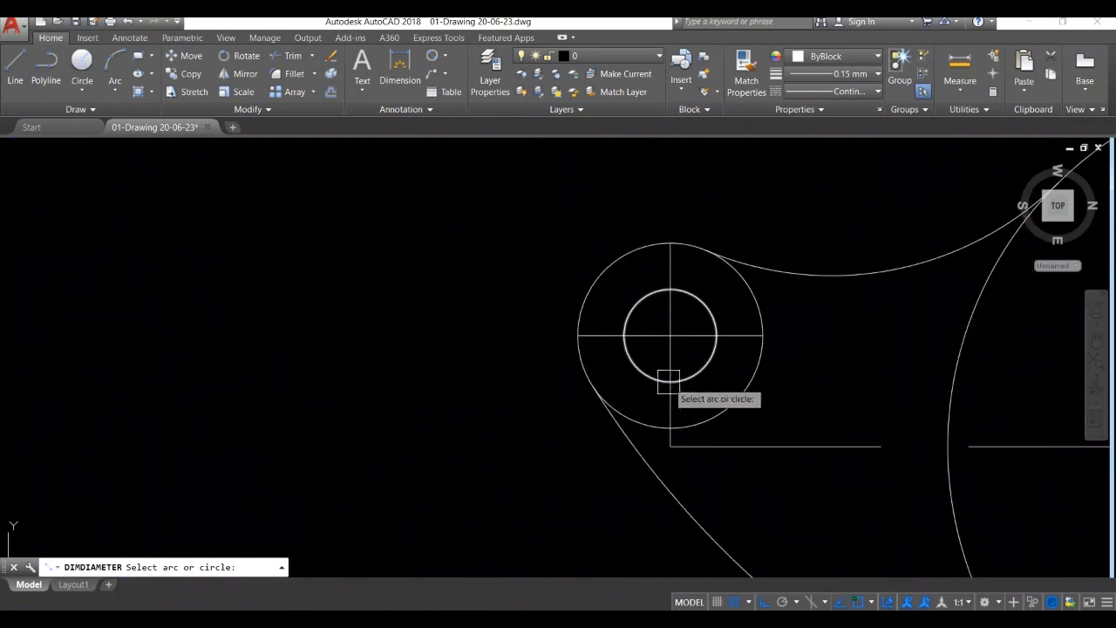
{"action": "left_click", "coordinate": [637, 368]}
{"action": "key", "text": "Escape"}
{"action": "key", "text": "Escape"}
Step: Reduce the text height of the left inner small circle's diameter dimension to match the other dimensions
{"action": "scroll", "coordinate": [628, 349], "scroll_direction": "down", "scroll_amount": 5}
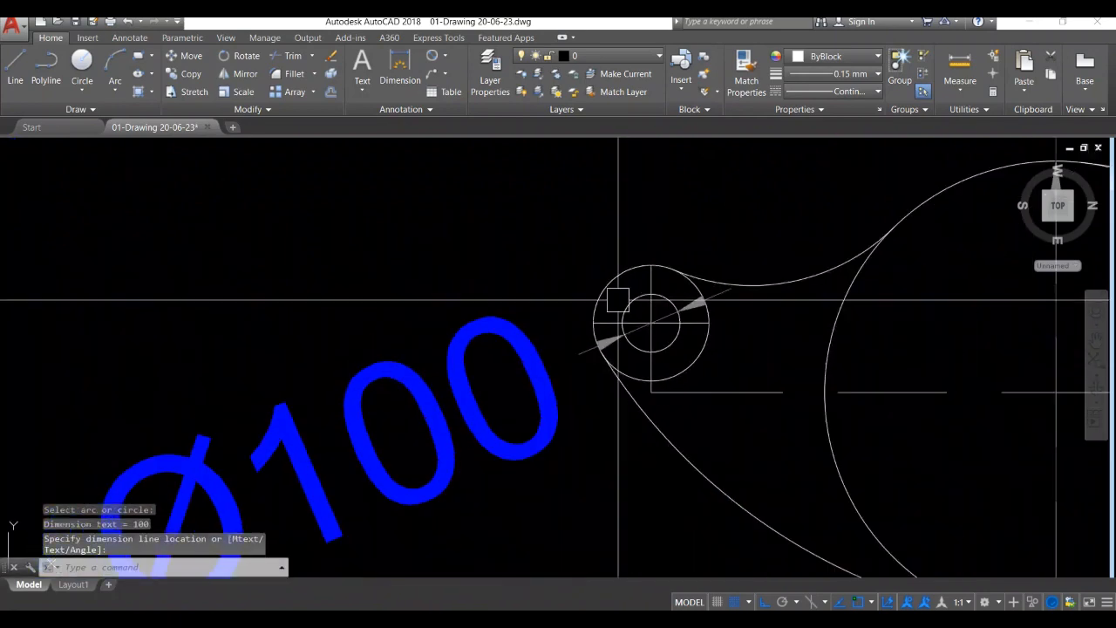
{"action": "double_click", "coordinate": [471, 374]}
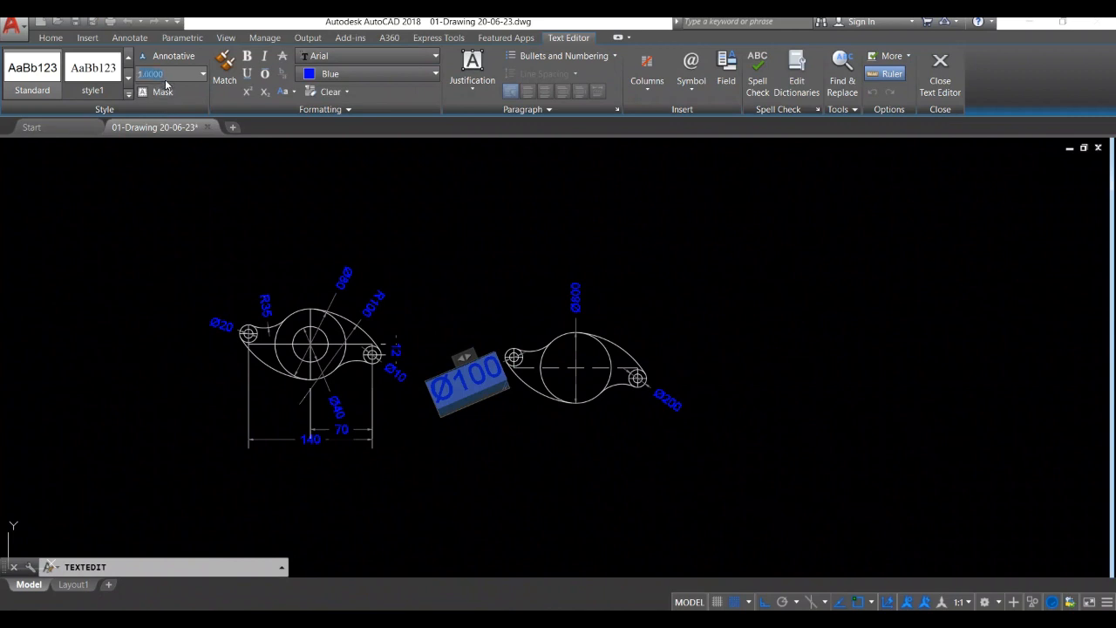
{"action": "left_click", "coordinate": [553, 252]}
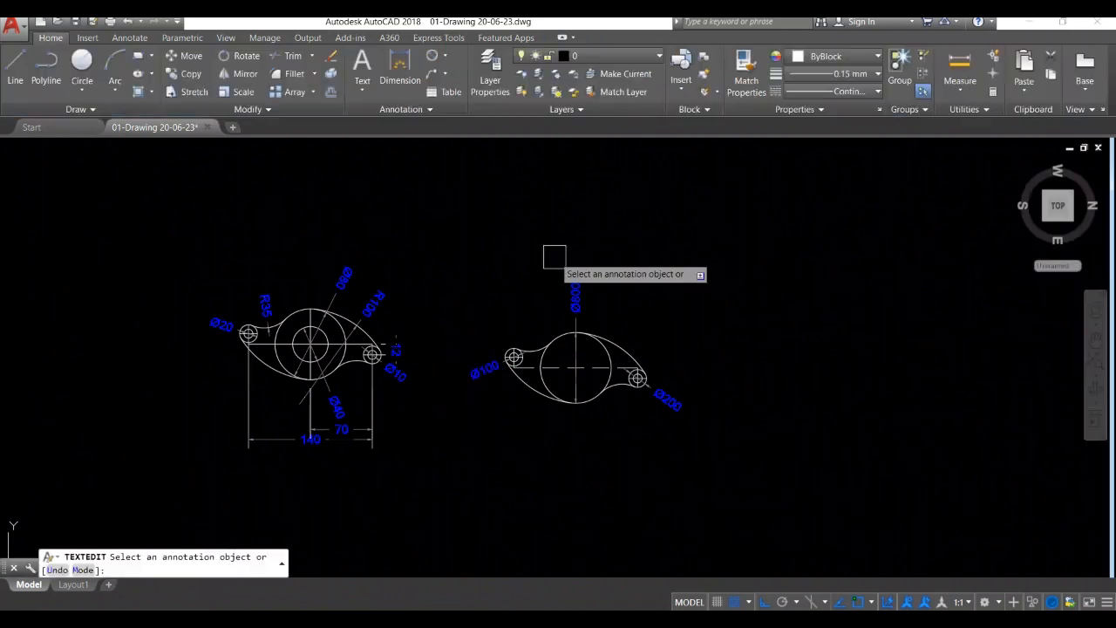
{"action": "key", "text": "Escape"}
{"action": "key", "text": "Escape"}
{"action": "key", "text": "Escape"}
Step: Add a radius dimension to the concave arc beside the left lobe, placing its text inside the flange
{"action": "scroll", "coordinate": [523, 414], "scroll_direction": "up", "scroll_amount": 3}
{"action": "scroll", "coordinate": [503, 441], "scroll_direction": "down", "scroll_amount": 2}
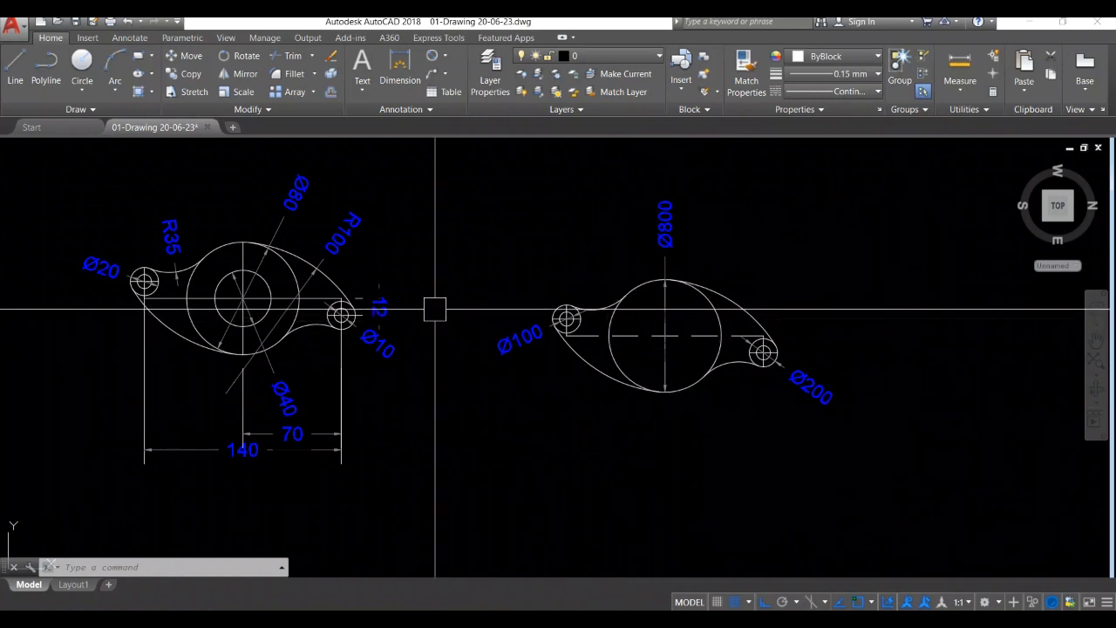
{"action": "left_click", "coordinate": [445, 57]}
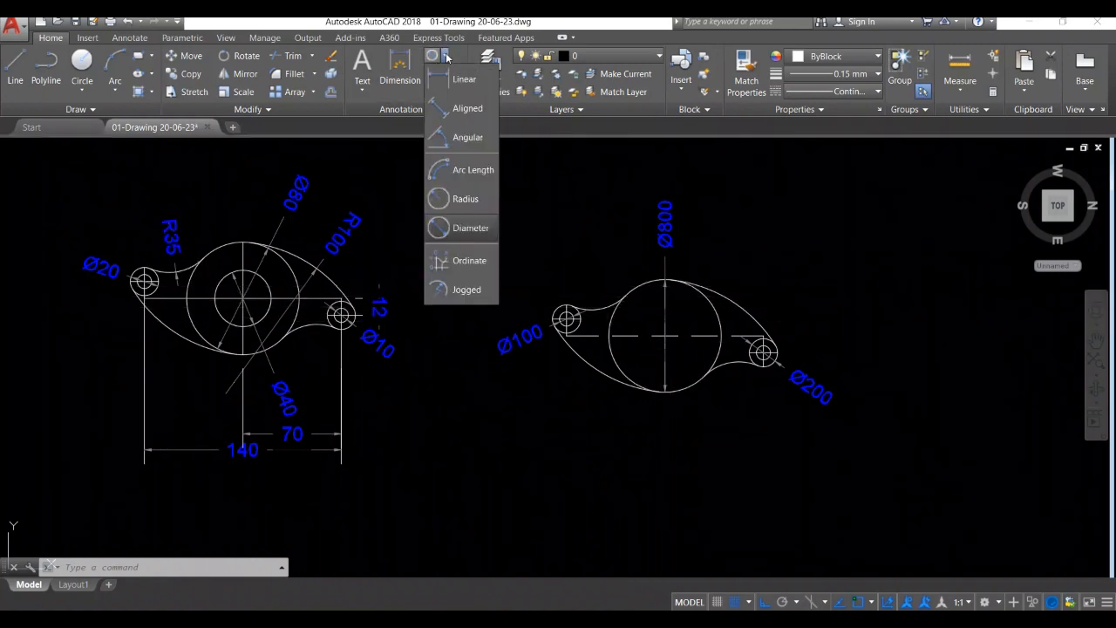
{"action": "left_click", "coordinate": [462, 199]}
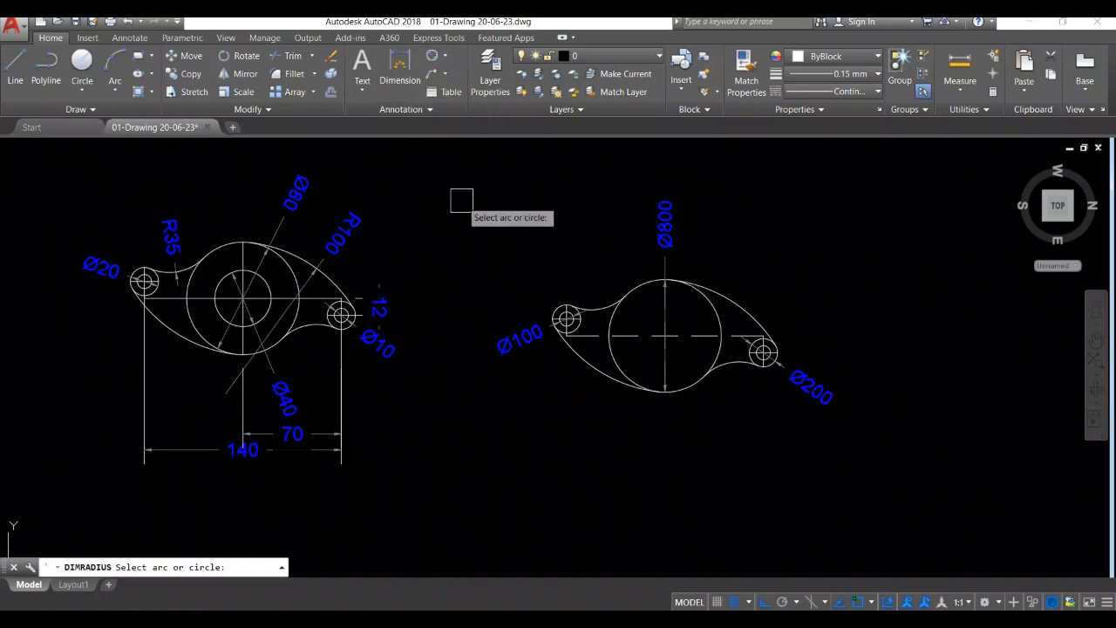
{"action": "scroll", "coordinate": [534, 283], "scroll_direction": "up", "scroll_amount": 4}
{"action": "left_click", "coordinate": [699, 344]}
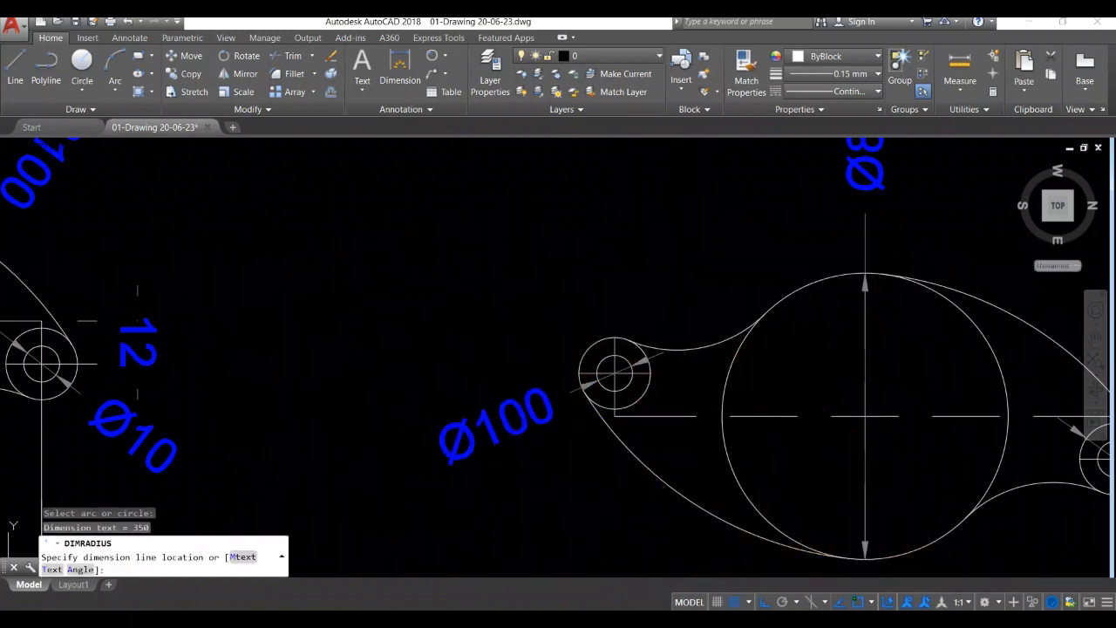
{"action": "scroll", "coordinate": [676, 263], "scroll_direction": "down", "scroll_amount": 4}
{"action": "left_click", "coordinate": [667, 410]}
{"action": "key", "text": "space"}
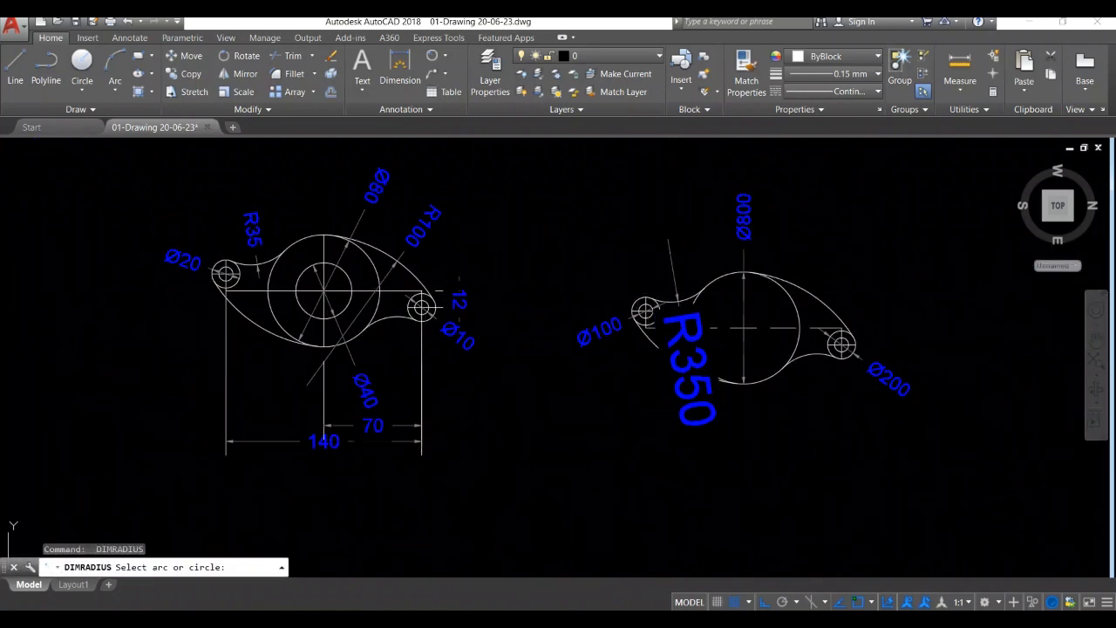
{"action": "key", "text": "Escape"}
Step: Reduce the text height of the left concave arc's radius dimension to match the other dimensions
{"action": "double_click", "coordinate": [711, 423]}
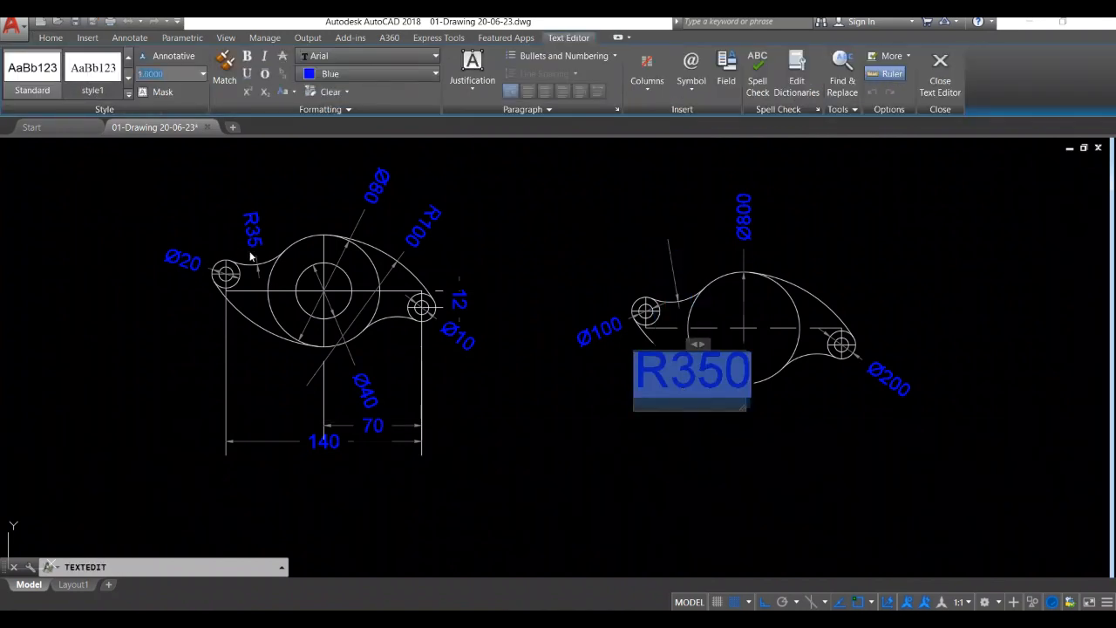
{"action": "left_click", "coordinate": [523, 457]}
{"action": "key", "text": "Escape"}
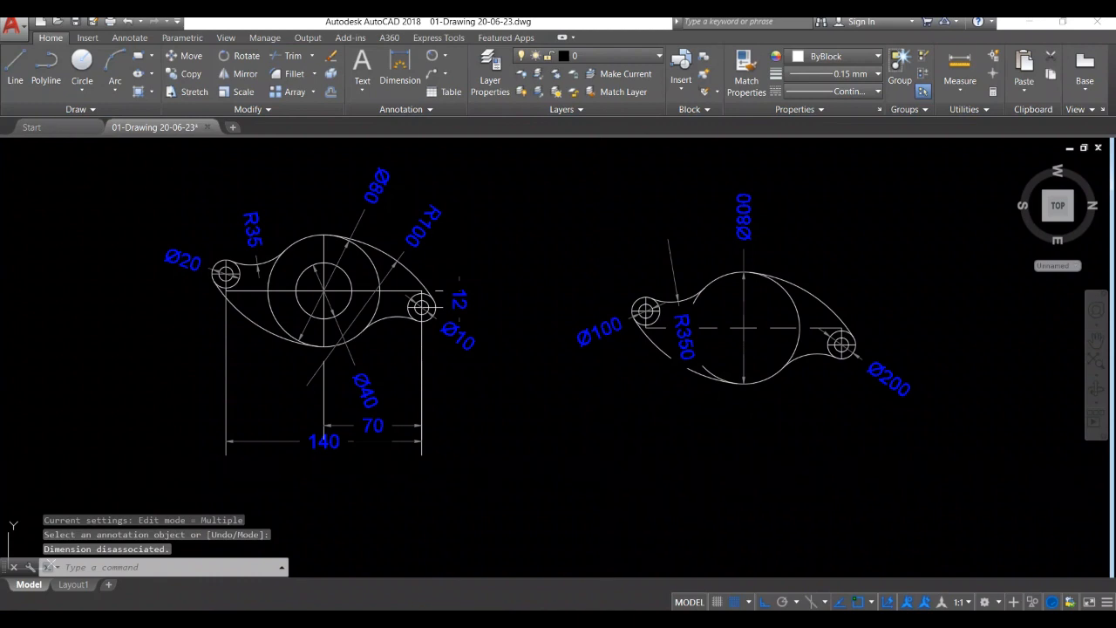
Step: Move the left concave arc's radius dimension text above the arc, outside the flange
{"action": "scroll", "coordinate": [689, 360], "scroll_direction": "up", "scroll_amount": 3}
{"action": "left_click", "coordinate": [682, 342]}
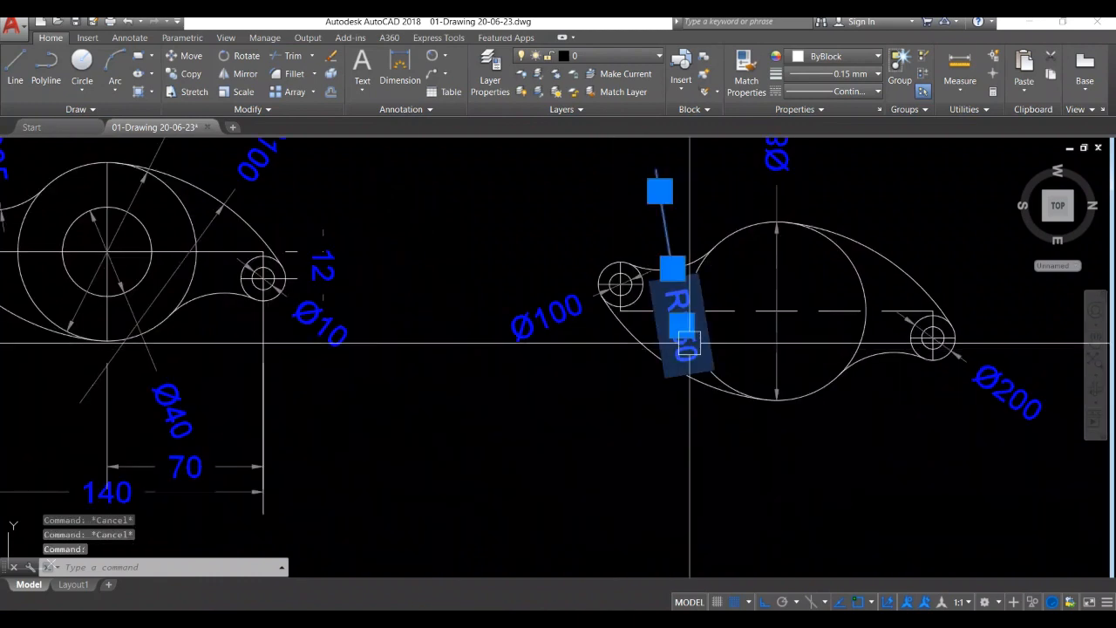
{"action": "left_click", "coordinate": [684, 338]}
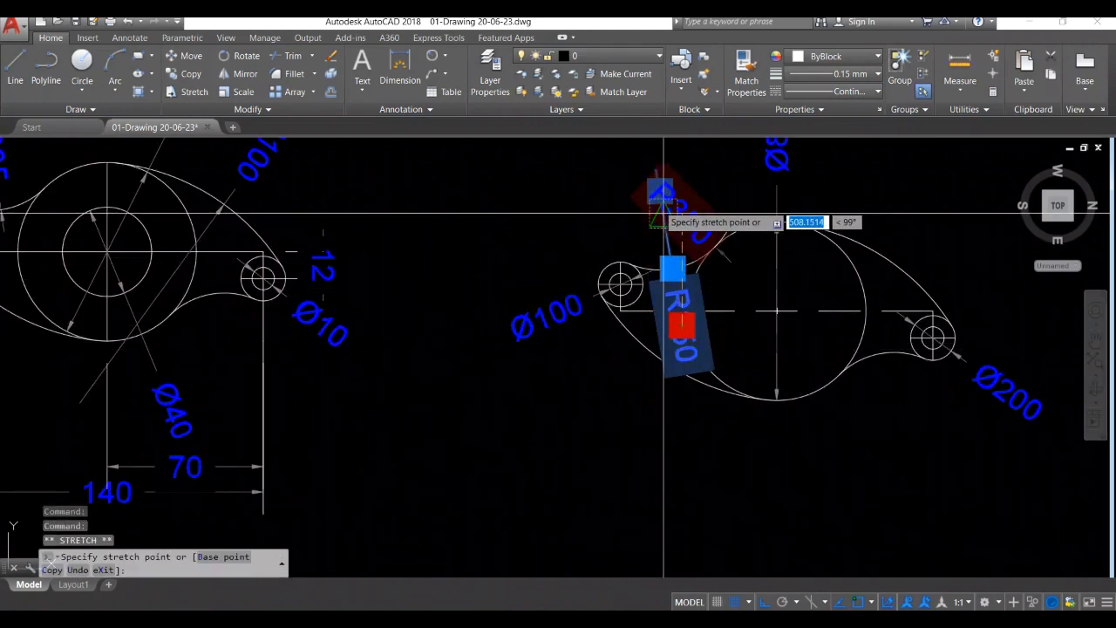
{"action": "left_click", "coordinate": [608, 242]}
{"action": "key", "text": "Escape"}
{"action": "key", "text": "Escape"}
{"action": "key", "text": "Escape"}
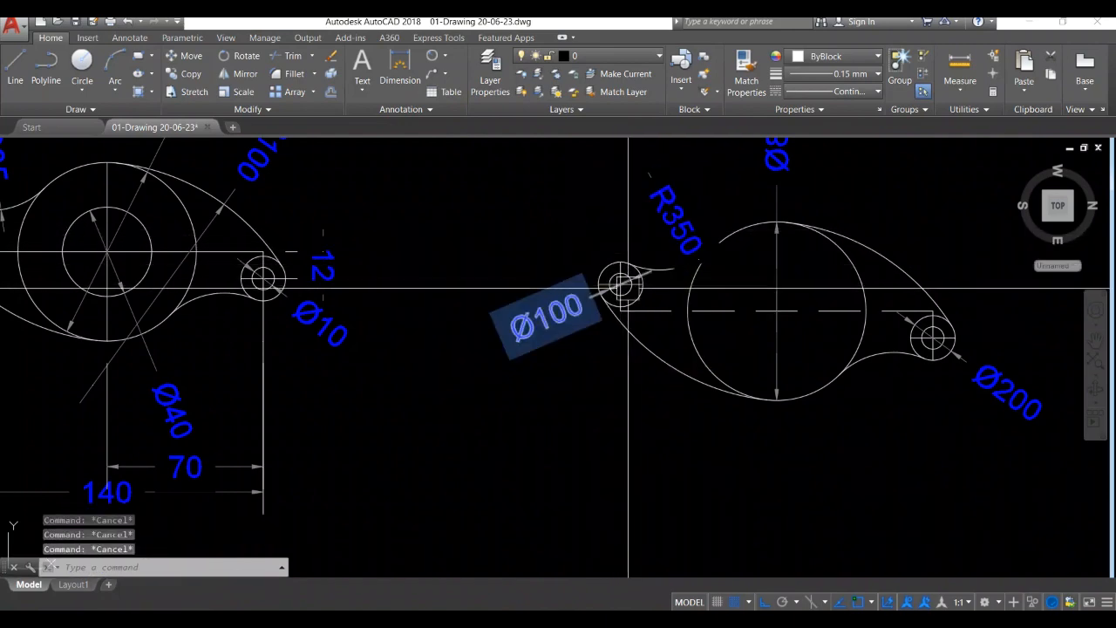
Step: Shift the arrow point of the left concave arc's radius dimension toward the left lobe, keeping the text above the arc
{"action": "middle_click_drag", "start_coordinate": [643, 406], "coordinate": [518, 466]}
{"action": "scroll", "coordinate": [558, 301], "scroll_direction": "up", "scroll_amount": 2}
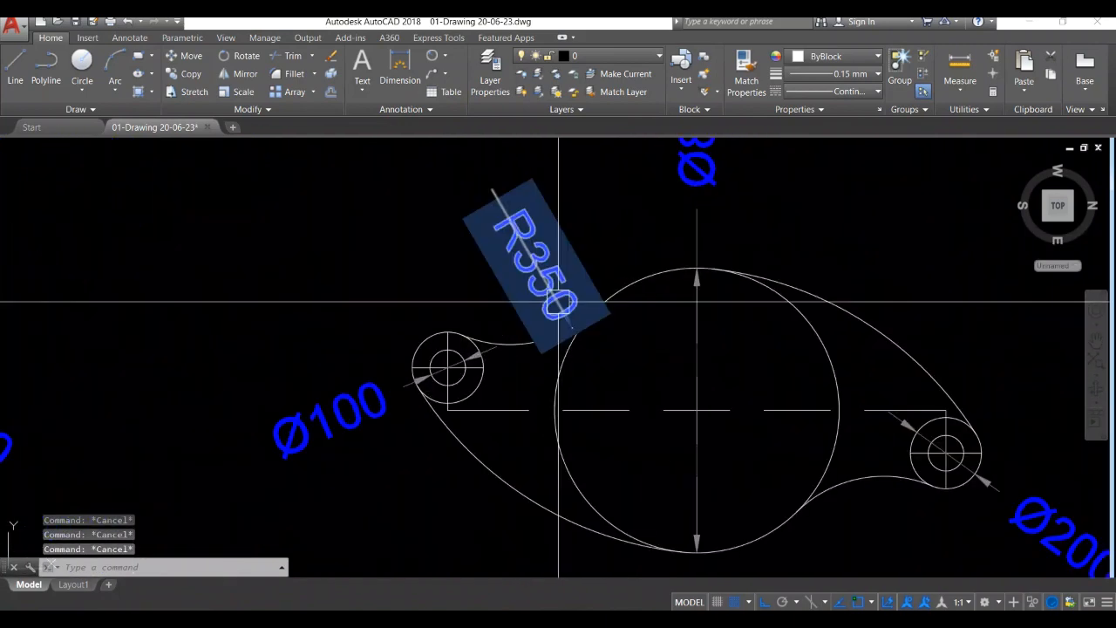
{"action": "scroll", "coordinate": [495, 485], "scroll_direction": "down", "scroll_amount": 4}
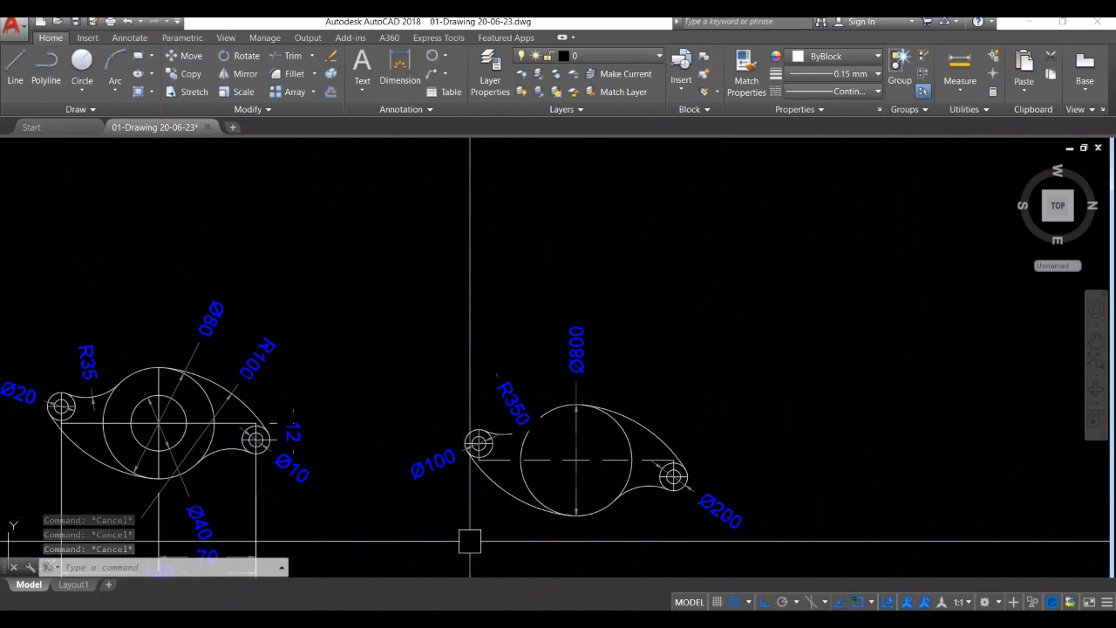
{"action": "mouse_move", "coordinate": [468, 538]}
{"action": "middle_mouse_down"}
{"action": "mouse_move", "coordinate": [518, 413]}
{"action": "mouse_move", "coordinate": [569, 387]}
{"action": "middle_mouse_up"}
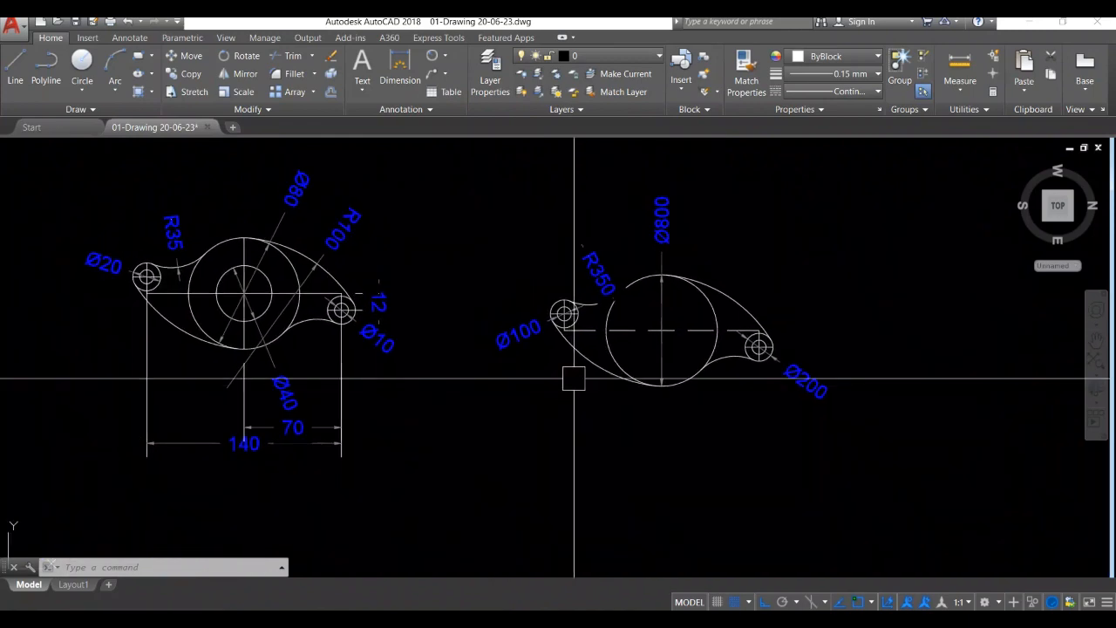
{"action": "scroll", "coordinate": [602, 318], "scroll_direction": "up", "scroll_amount": 4}
{"action": "left_click", "coordinate": [590, 246]}
{"action": "left_click", "coordinate": [622, 279]}
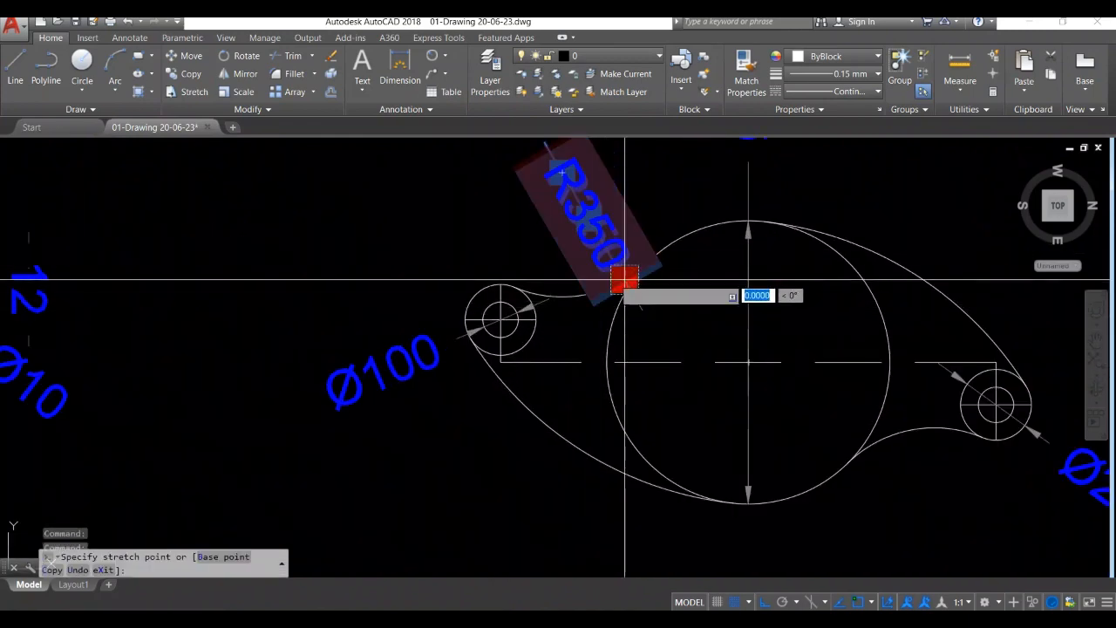
{"action": "key", "text": "Escape"}
{"action": "key", "text": "Escape"}
{"action": "key", "text": "Escape"}
Step: Move the left concave arc's radius dimension text below the arc, inside the flange, and save the drawing
{"action": "scroll", "coordinate": [488, 478], "scroll_direction": "down", "scroll_amount": 2}
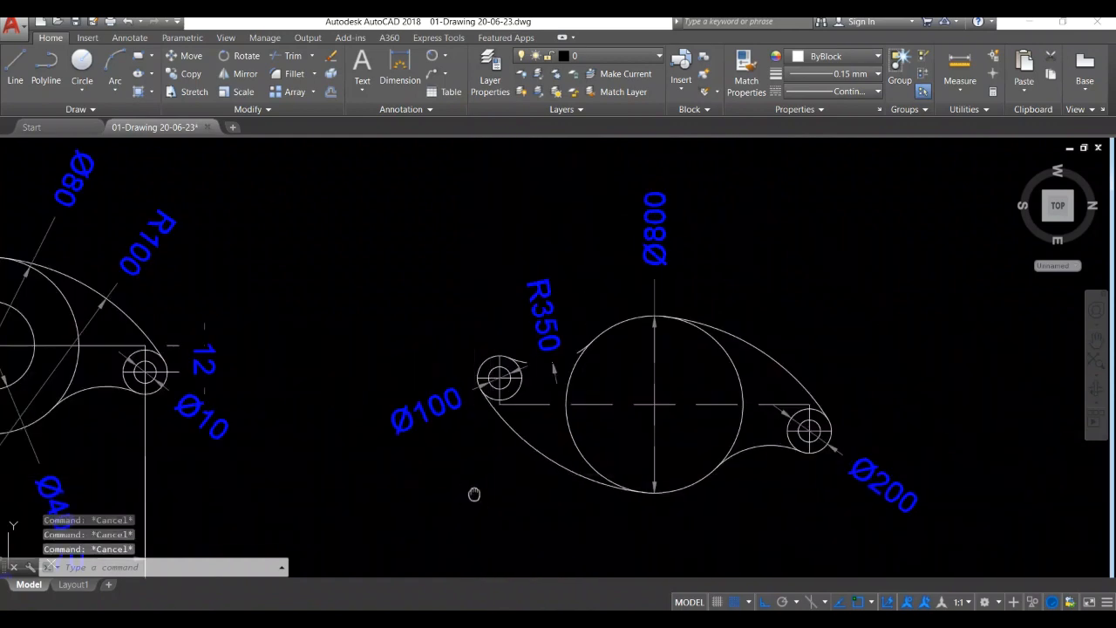
{"action": "middle_click_drag", "start_coordinate": [474, 491], "coordinate": [483, 451]}
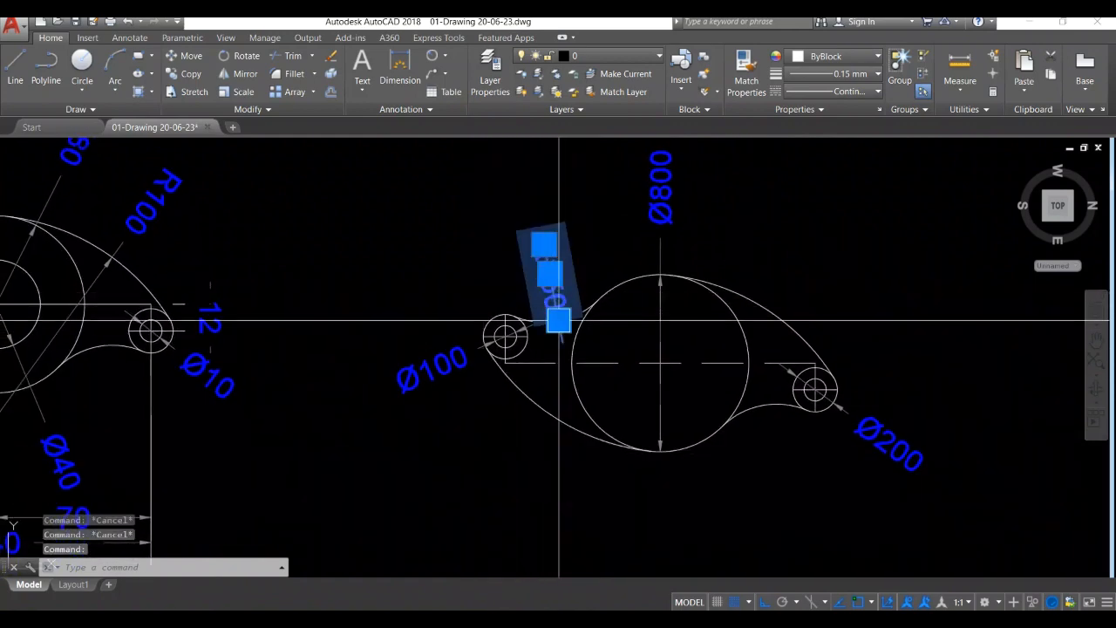
{"action": "left_click", "coordinate": [549, 275]}
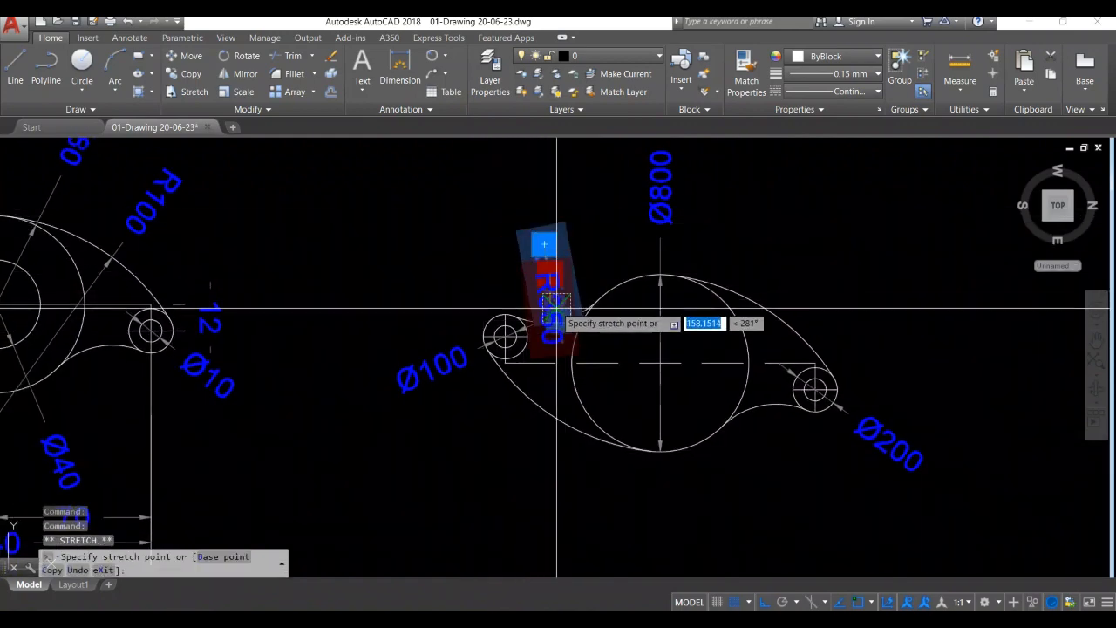
{"action": "key", "text": "Escape"}
{"action": "key", "text": "Escape"}
{"action": "scroll", "coordinate": [552, 438], "scroll_direction": "down", "scroll_amount": 4}
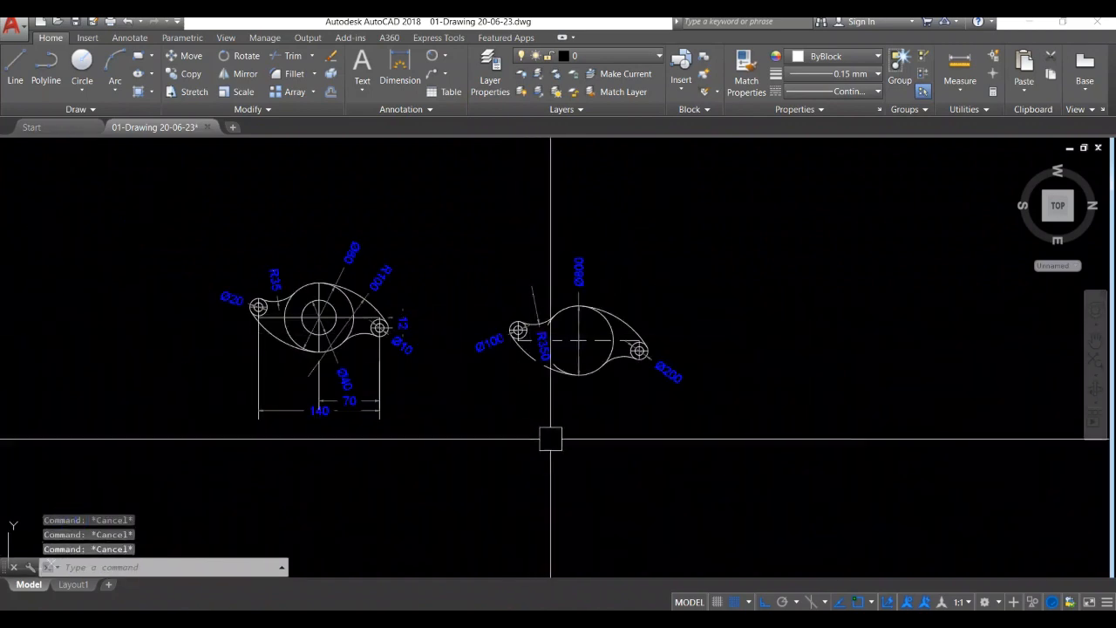
{"action": "scroll", "coordinate": [570, 476], "scroll_direction": "up", "scroll_amount": 2}
{"action": "key", "text": "ctrl+s"}
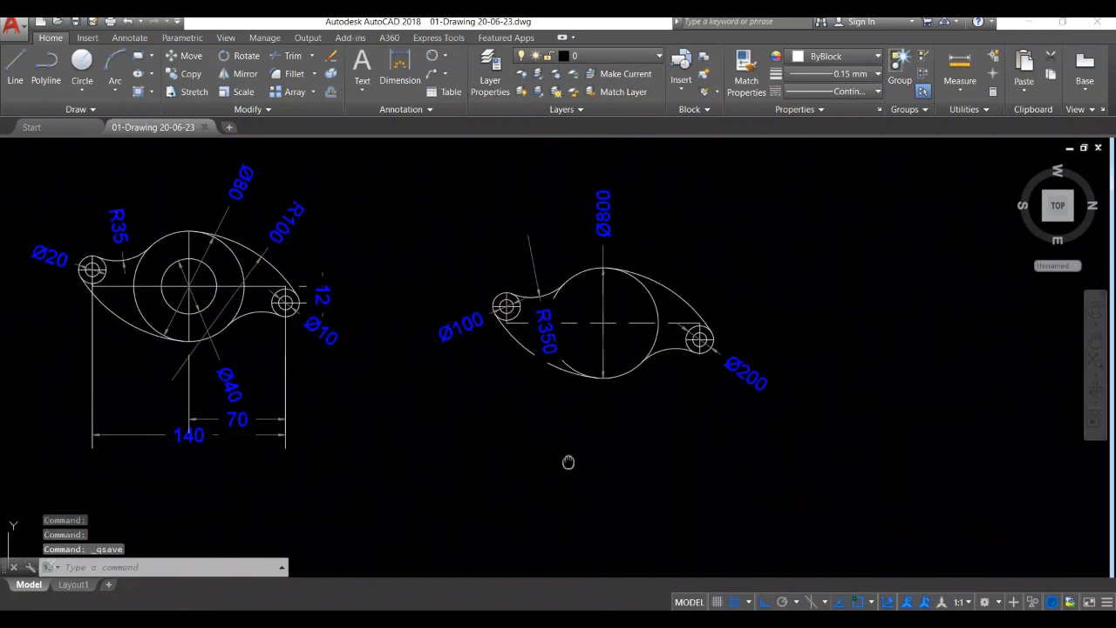
Step: Add a radius dimension to the flange's upper-right convex arc, placing its text outside above right
{"action": "middle_click_drag", "start_coordinate": [567, 462], "coordinate": [581, 479]}
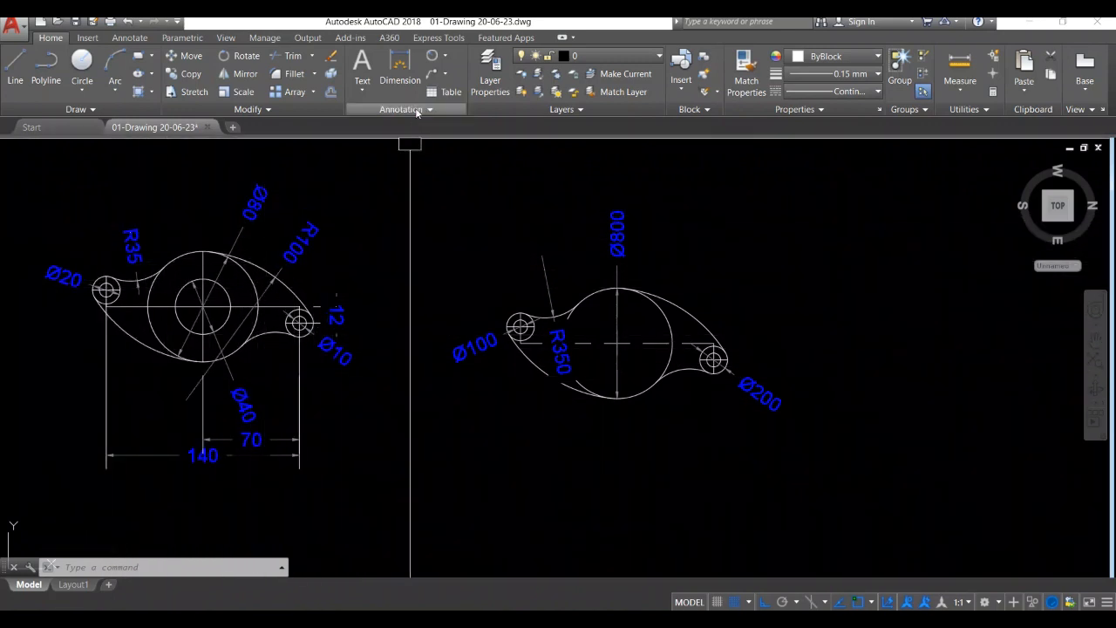
{"action": "left_click", "coordinate": [695, 318]}
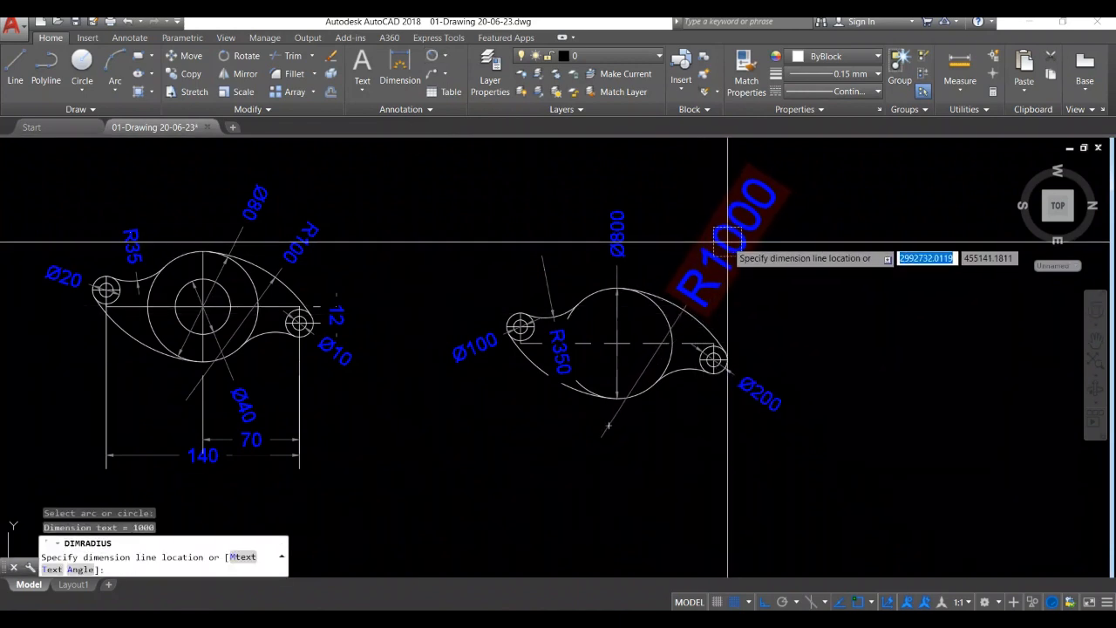
{"action": "left_click", "coordinate": [728, 242]}
{"action": "key", "text": "Return"}
{"action": "key", "text": "Escape"}
{"action": "key", "text": "Escape"}
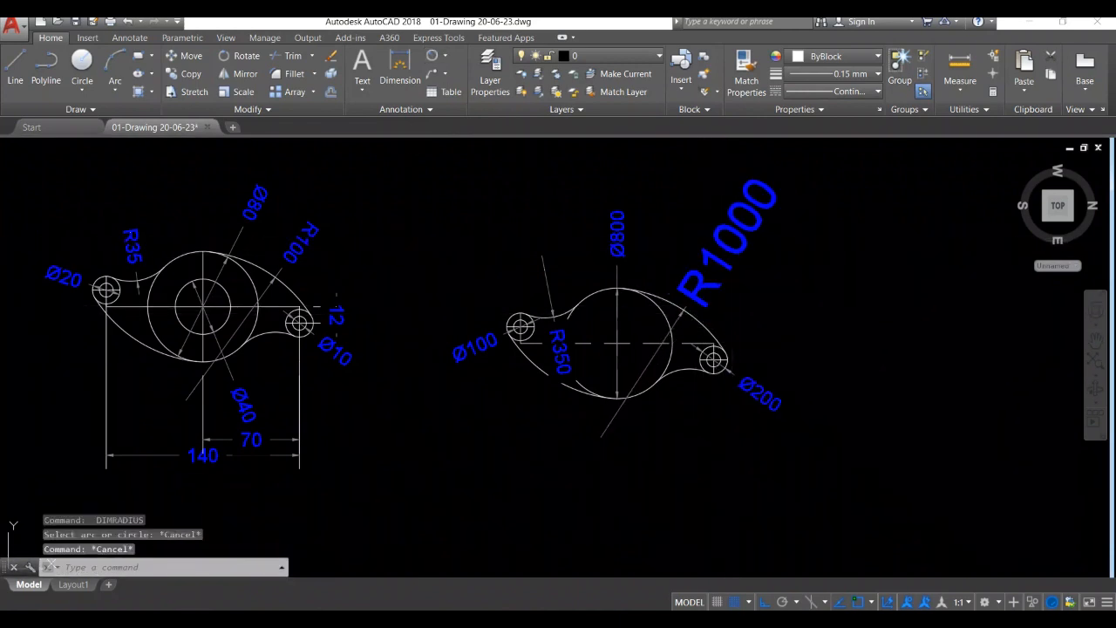
Step: Reduce the text height of the upper-right convex arc's radius dimension to match the other dimensions
{"action": "double_click", "coordinate": [733, 246]}
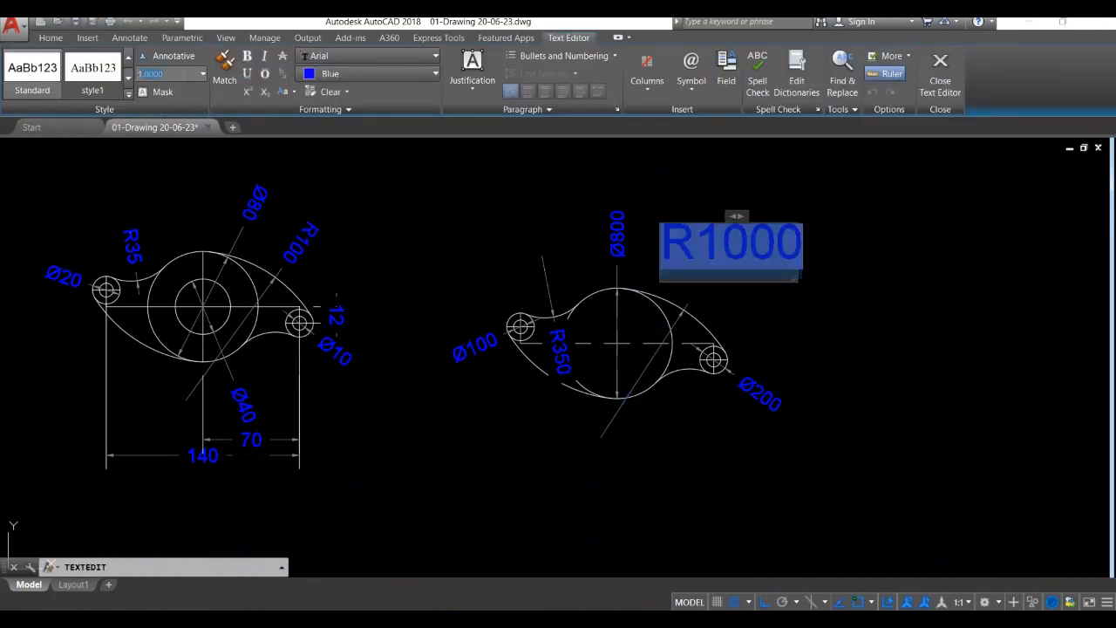
{"action": "left_click", "coordinate": [700, 389]}
{"action": "key", "text": "Escape"}
{"action": "scroll", "coordinate": [642, 437], "scroll_direction": "up", "scroll_amount": 2}
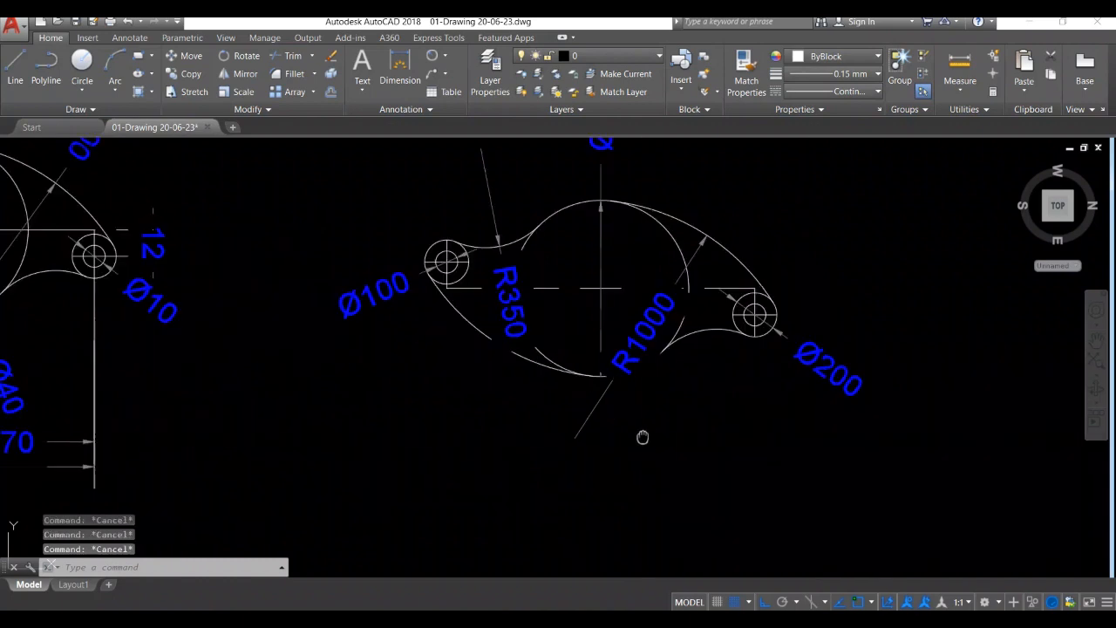
Step: Move the upper-right convex arc's radius dimension text straight up, above the flange beside the large circle's diameter dimension
{"action": "middle_click_drag", "start_coordinate": [642, 437], "coordinate": [642, 453]}
{"action": "left_click", "coordinate": [630, 367]}
{"action": "left_click", "coordinate": [646, 350]}
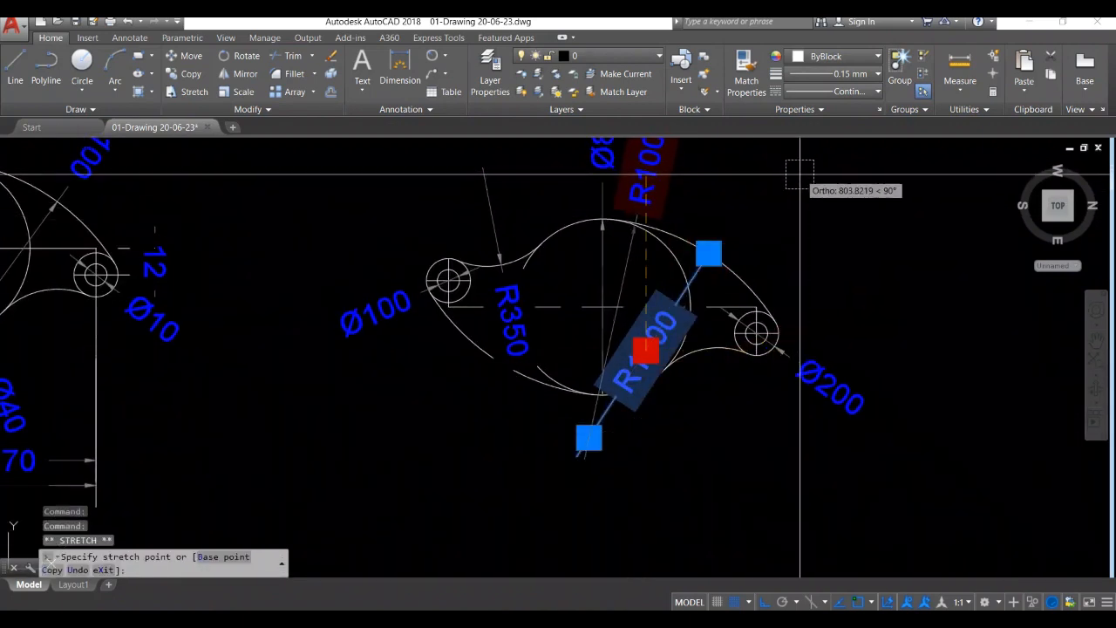
{"action": "middle_click_drag", "start_coordinate": [826, 181], "coordinate": [832, 301]}
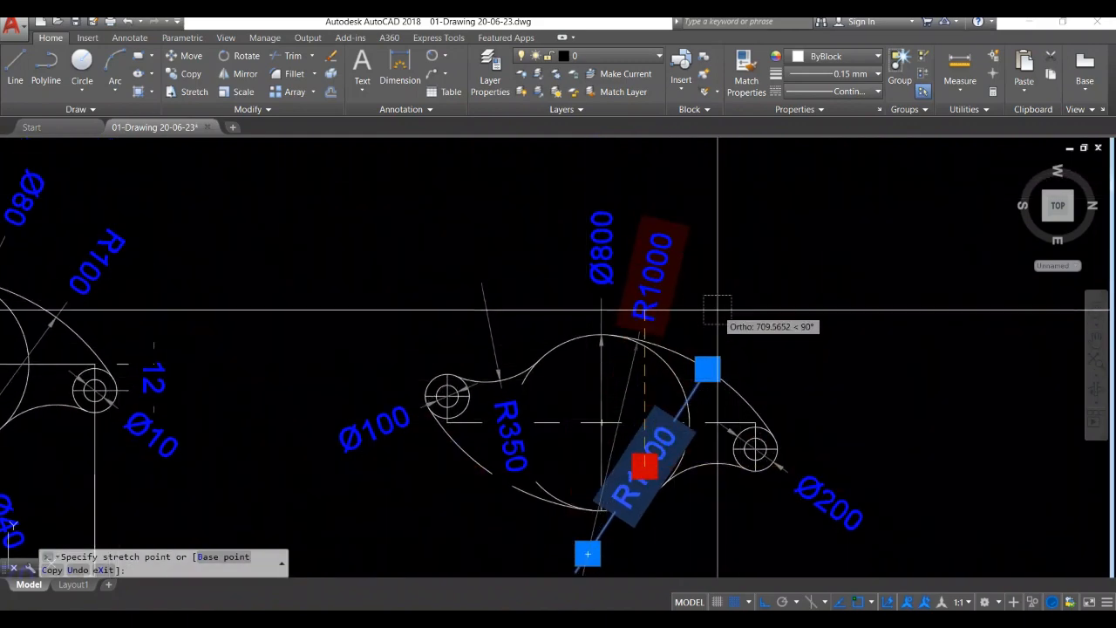
{"action": "left_click", "coordinate": [743, 297]}
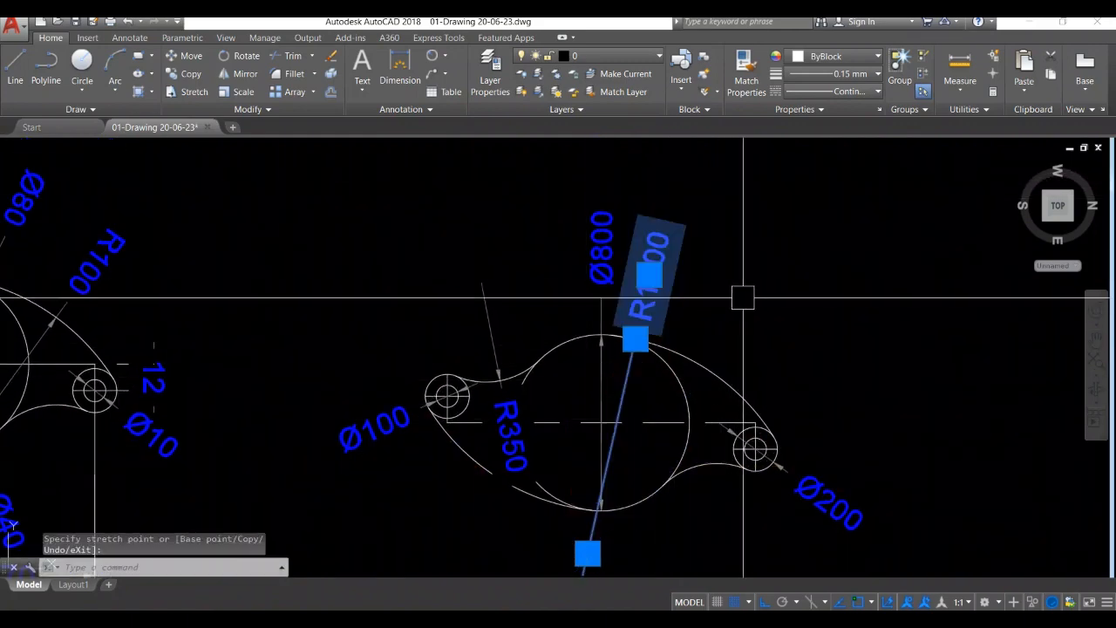
{"action": "key", "text": "Escape"}
Step: Add a horizontal linear dimension between the left and right ends of the horizontal centre line, placing it below the flange
{"action": "scroll", "coordinate": [753, 316], "scroll_direction": "down", "scroll_amount": 4}
{"action": "mouse_move", "coordinate": [782, 333]}
{"action": "middle_mouse_down"}
{"action": "mouse_move", "coordinate": [675, 352]}
{"action": "mouse_move", "coordinate": [714, 361]}
{"action": "mouse_move", "coordinate": [869, 301]}
{"action": "middle_mouse_up"}
{"action": "scroll", "coordinate": [675, 352], "scroll_direction": "up", "scroll_amount": 2}
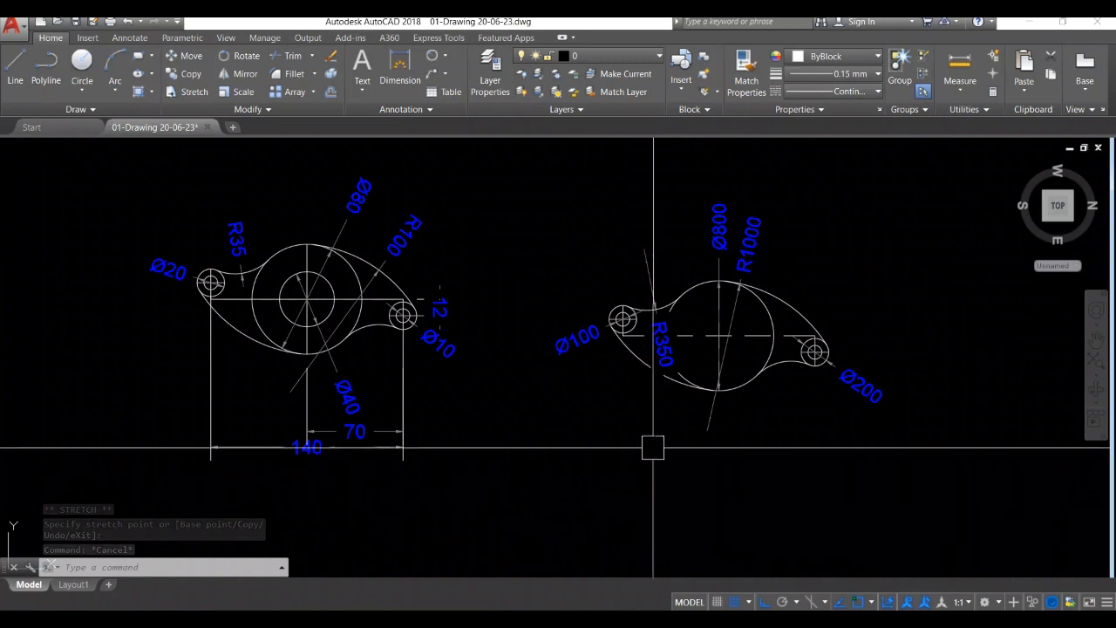
{"action": "key", "text": "Return"}
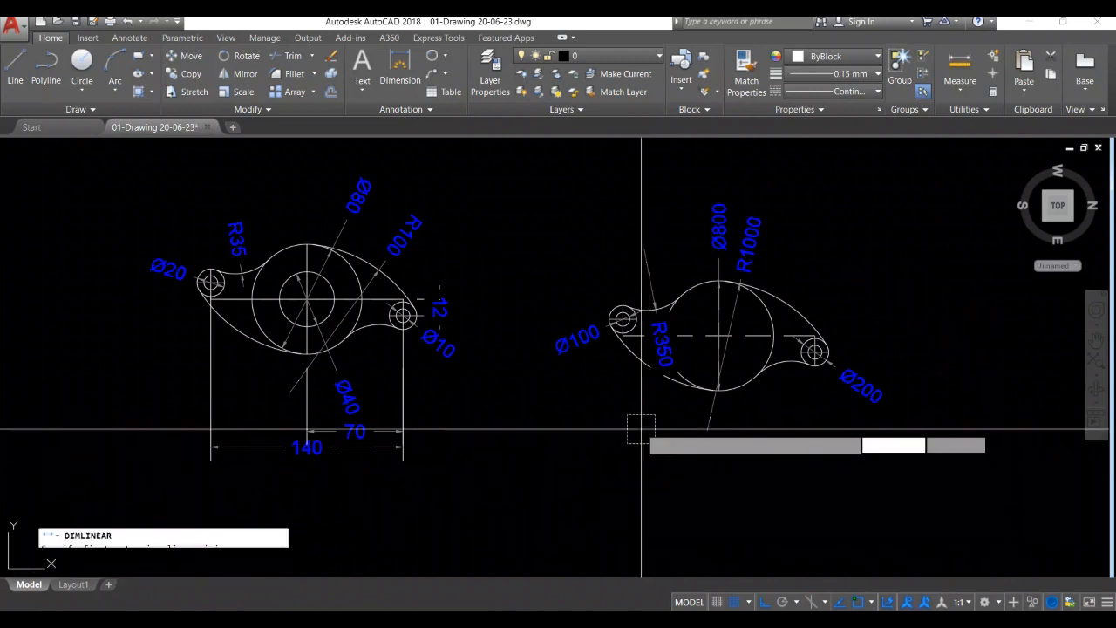
{"action": "scroll", "coordinate": [624, 392], "scroll_direction": "up", "scroll_amount": 2}
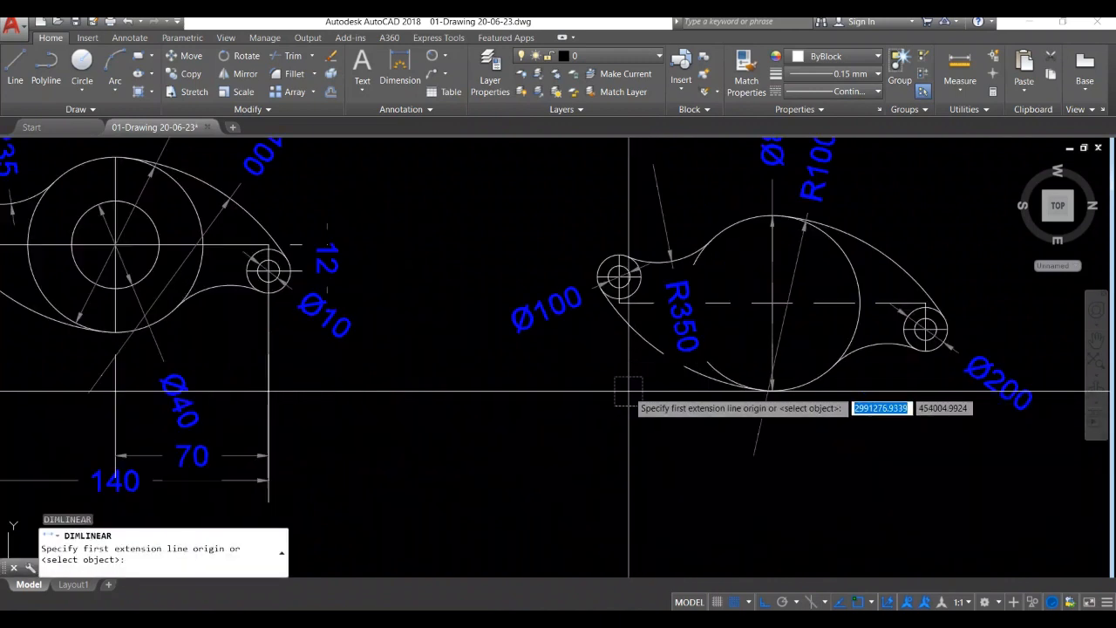
{"action": "left_click", "coordinate": [619, 303]}
{"action": "scroll", "coordinate": [907, 317], "scroll_direction": "up", "scroll_amount": 2}
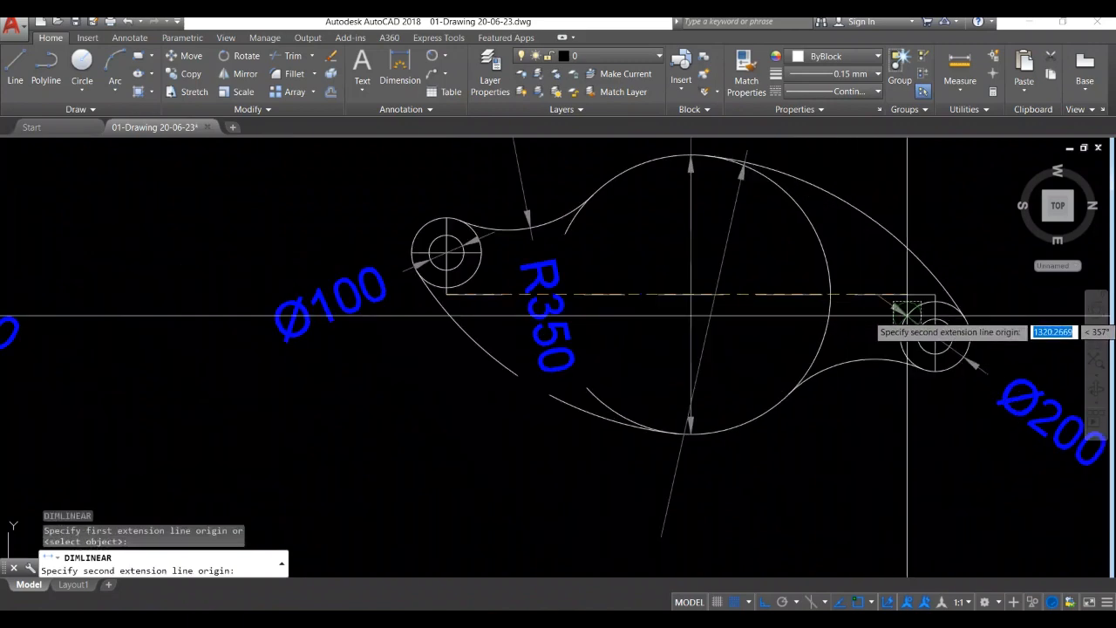
{"action": "left_click", "coordinate": [935, 295]}
{"action": "scroll", "coordinate": [881, 445], "scroll_direction": "down", "scroll_amount": 4}
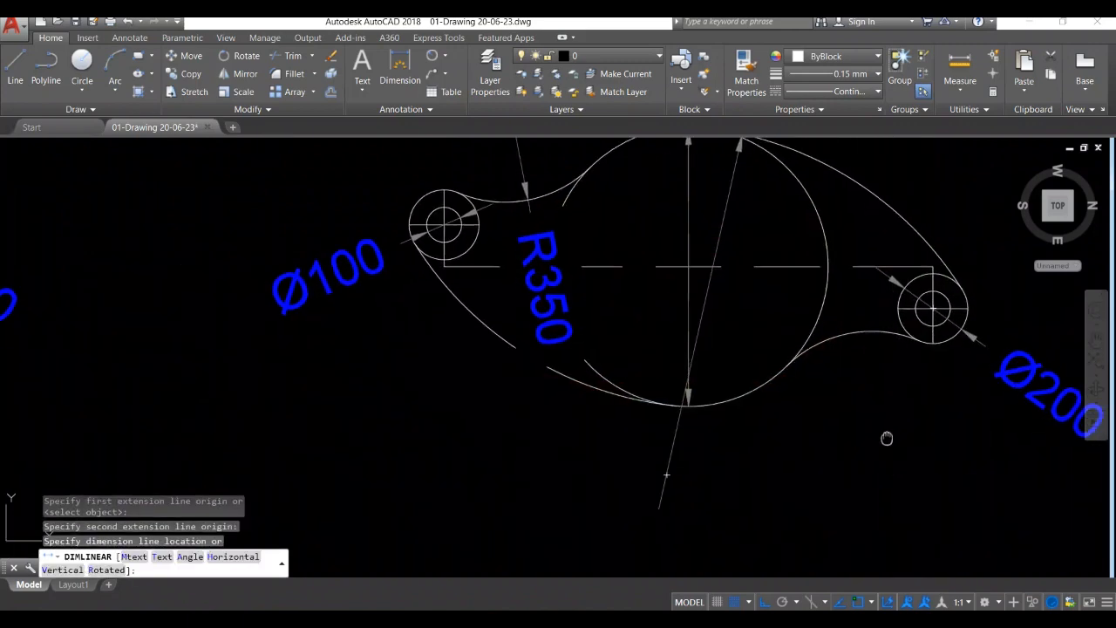
{"action": "left_click", "coordinate": [876, 452]}
Step: Set the text height of the overall horizontal dimension below the flange to 1
{"action": "left_click", "coordinate": [834, 462]}
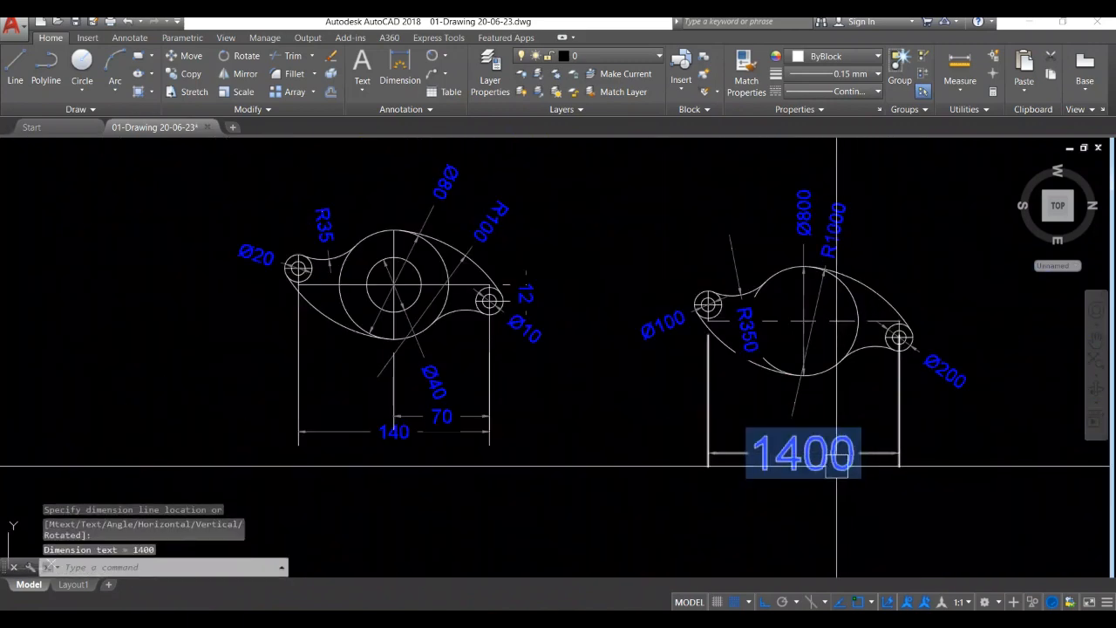
{"action": "scroll", "coordinate": [834, 462], "scroll_direction": "up", "scroll_amount": 2}
{"action": "double_click", "coordinate": [835, 455]}
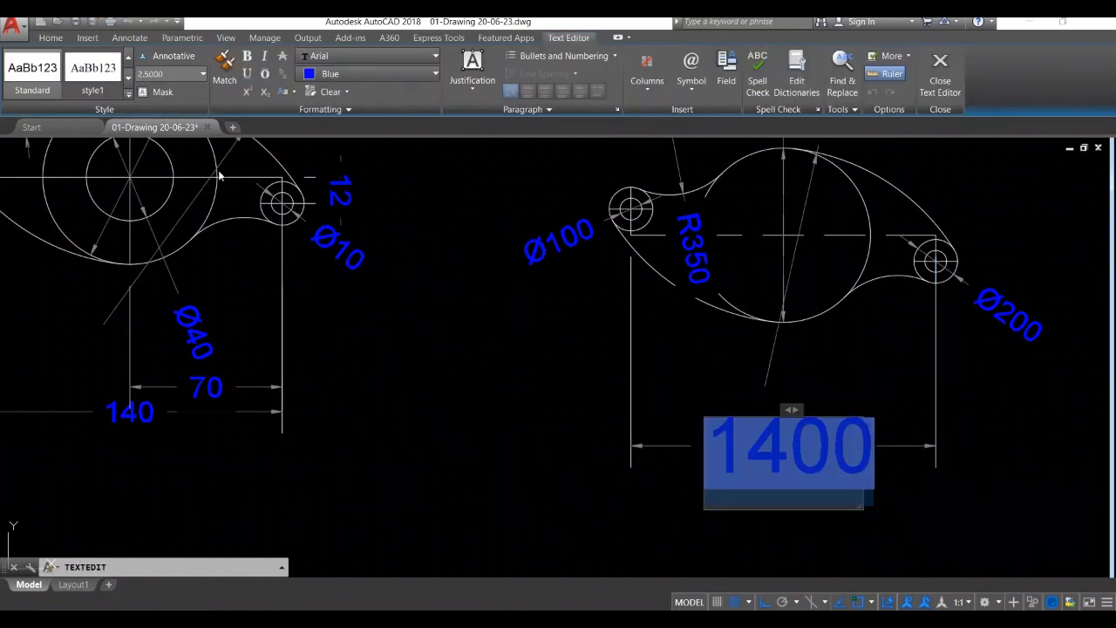
{"action": "left_click_drag", "start_coordinate": [182, 76], "coordinate": [124, 70]}
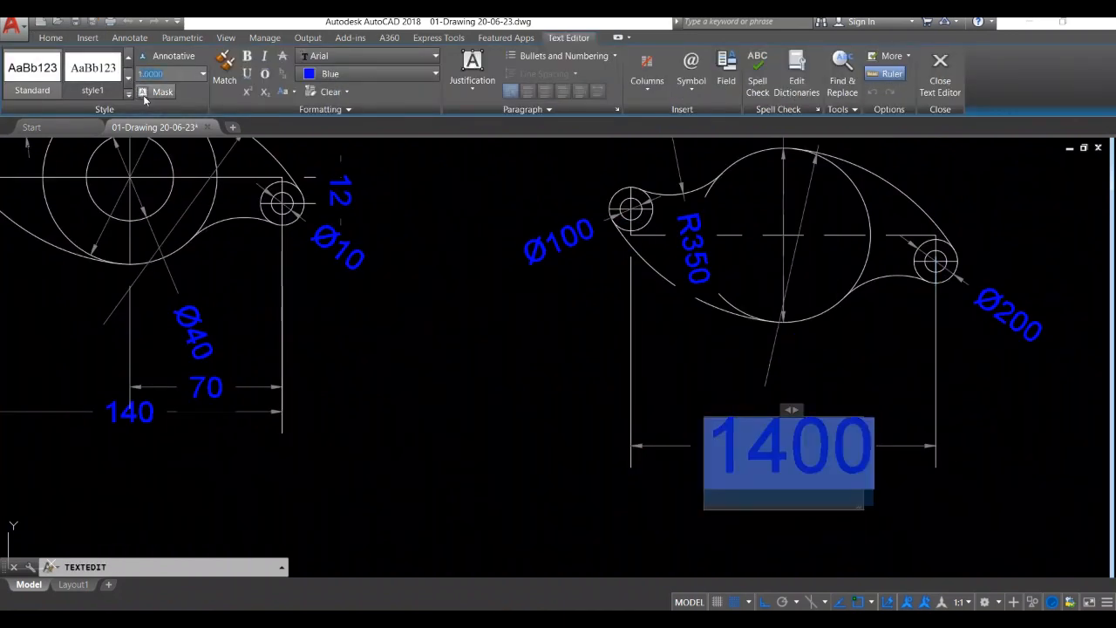
{"action": "key", "text": "Return"}
{"action": "left_click", "coordinate": [497, 397]}
{"action": "key", "text": "Escape"}
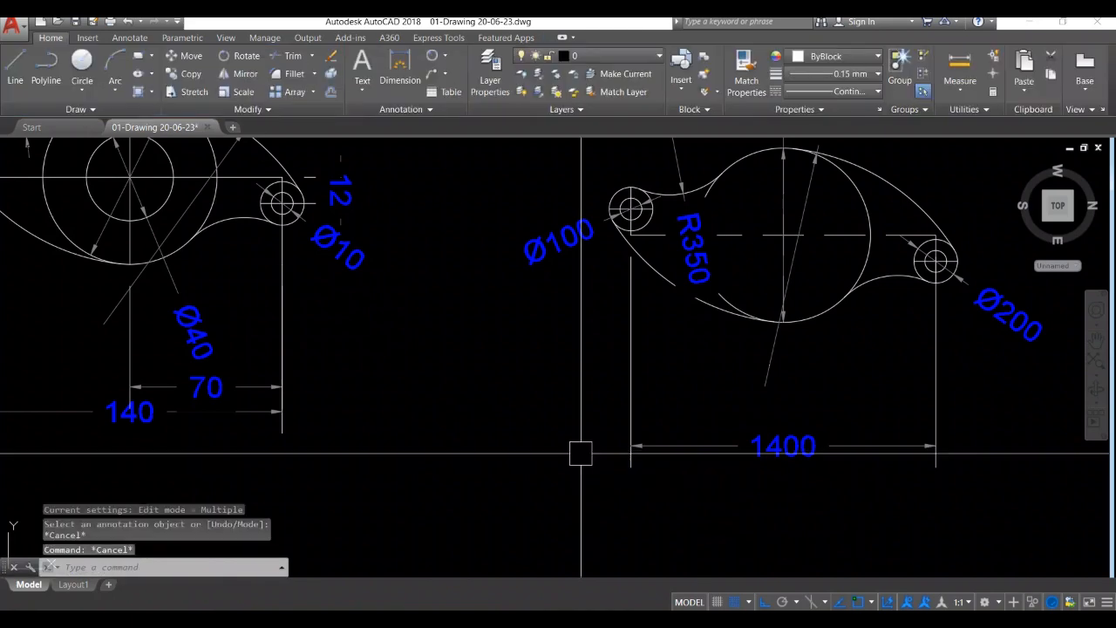
Step: Add a horizontal linear dimension from the flange's centre to the right lobe's centre, placing it above the overall horizontal dimension
{"action": "scroll", "coordinate": [580, 466], "scroll_direction": "down", "scroll_amount": 2}
{"action": "middle_click_drag", "start_coordinate": [606, 488], "coordinate": [515, 528]}
{"action": "scroll", "coordinate": [538, 511], "scroll_direction": "up", "scroll_amount": 2}
{"action": "middle_click_drag", "start_coordinate": [718, 419], "coordinate": [695, 449]}
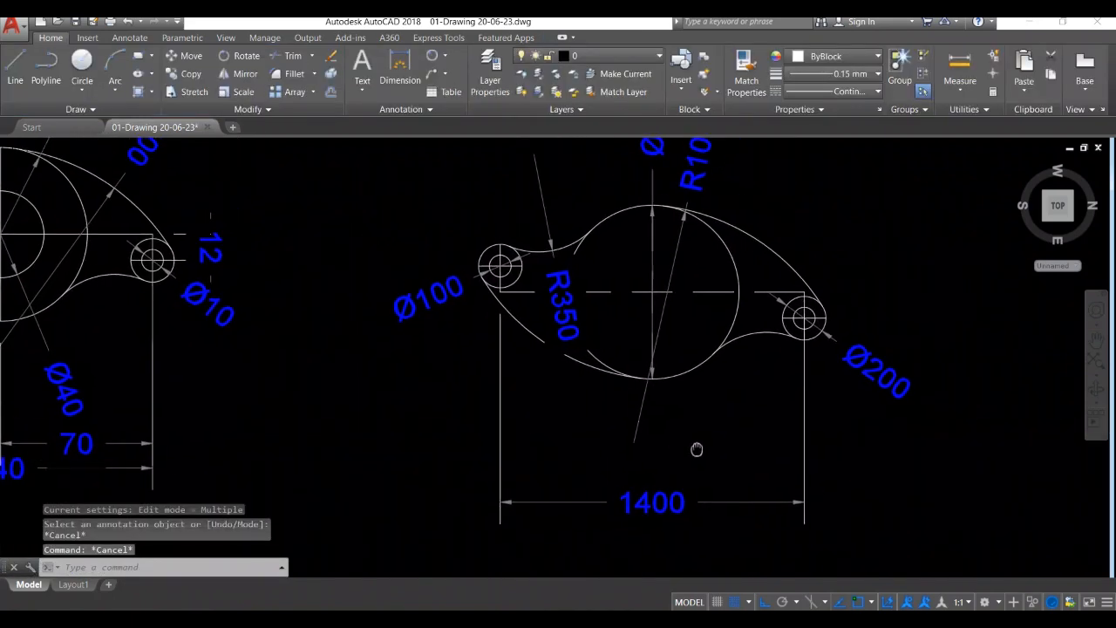
{"action": "key", "text": "Return"}
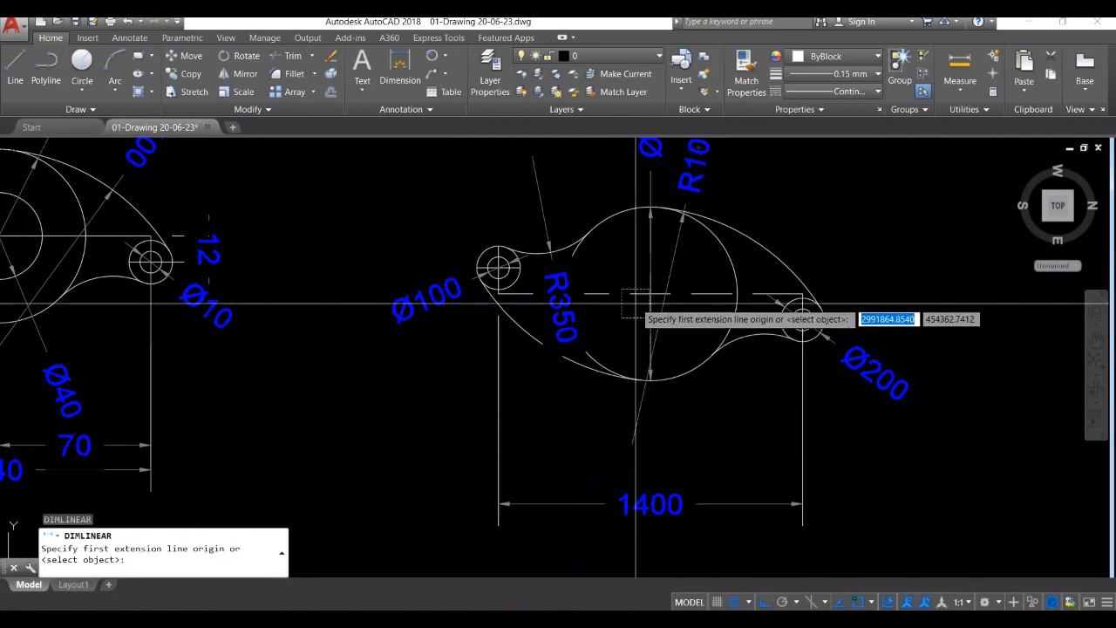
{"action": "left_click", "coordinate": [649, 294]}
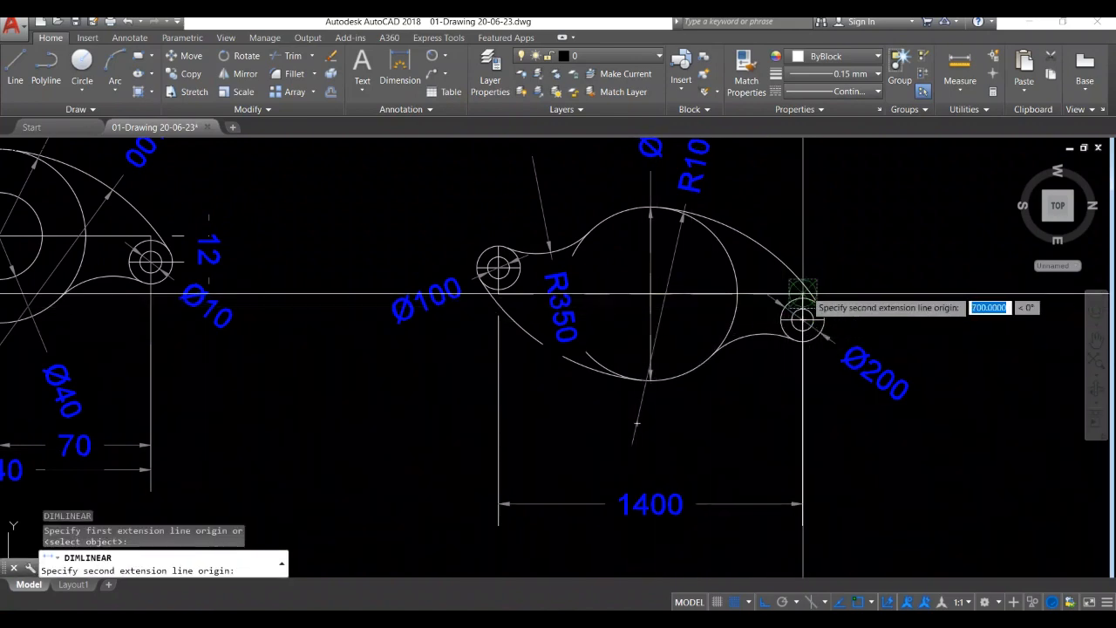
{"action": "left_click", "coordinate": [802, 320]}
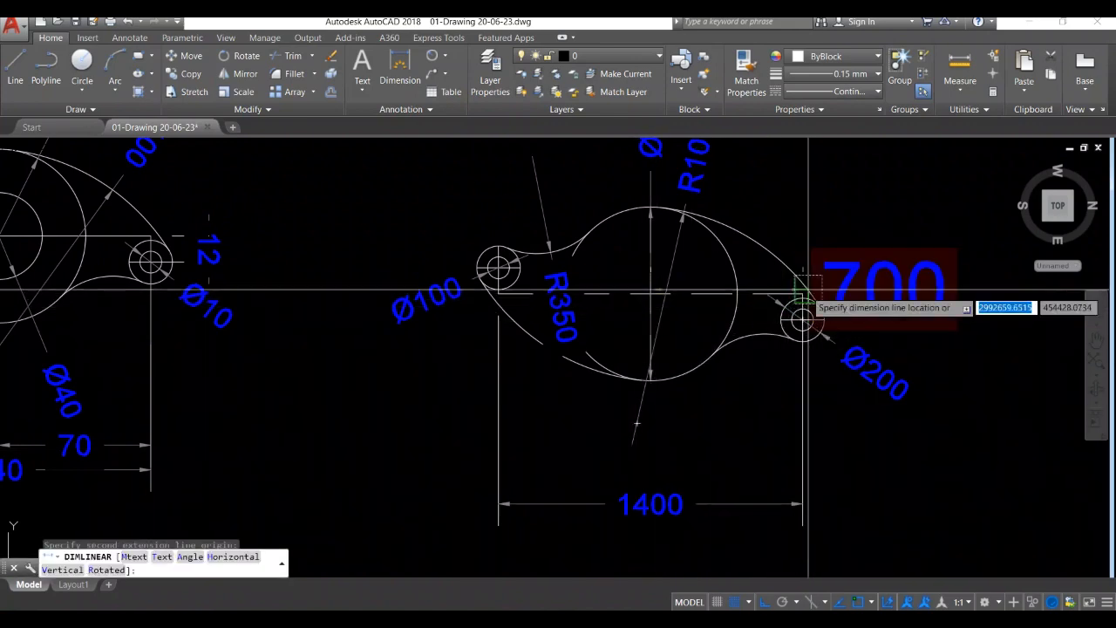
{"action": "left_click", "coordinate": [816, 445]}
Step: Set the text height of the horizontal centre-to-right-lobe dimension to 1
{"action": "left_click", "coordinate": [883, 444]}
{"action": "double_click", "coordinate": [881, 445]}
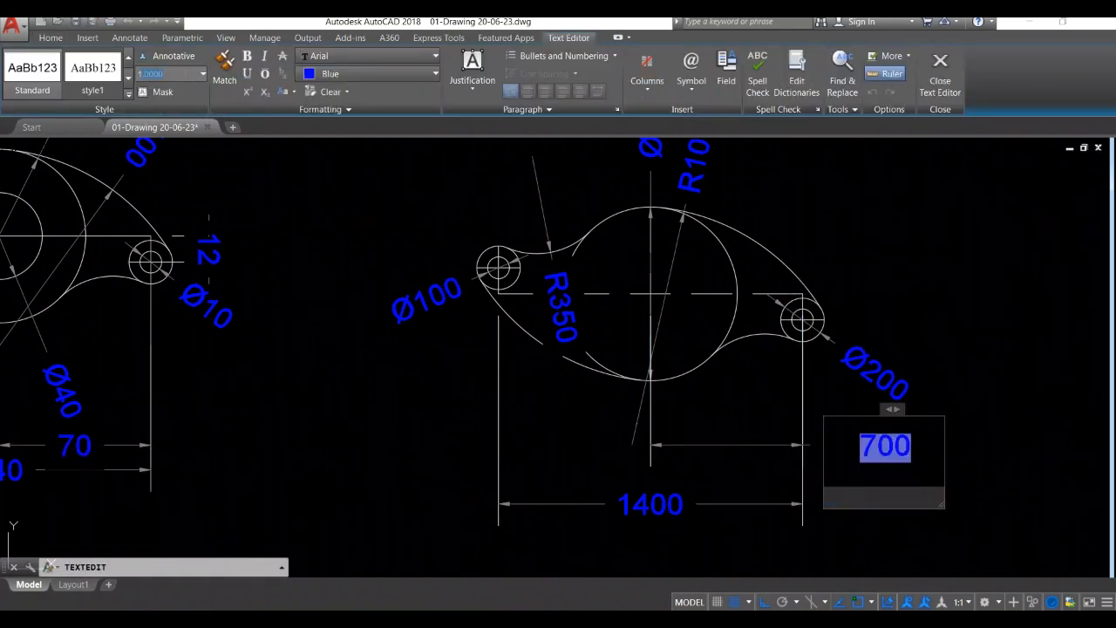
{"action": "left_click", "coordinate": [892, 516]}
{"action": "key", "text": "Escape"}
{"action": "key", "text": "Escape"}
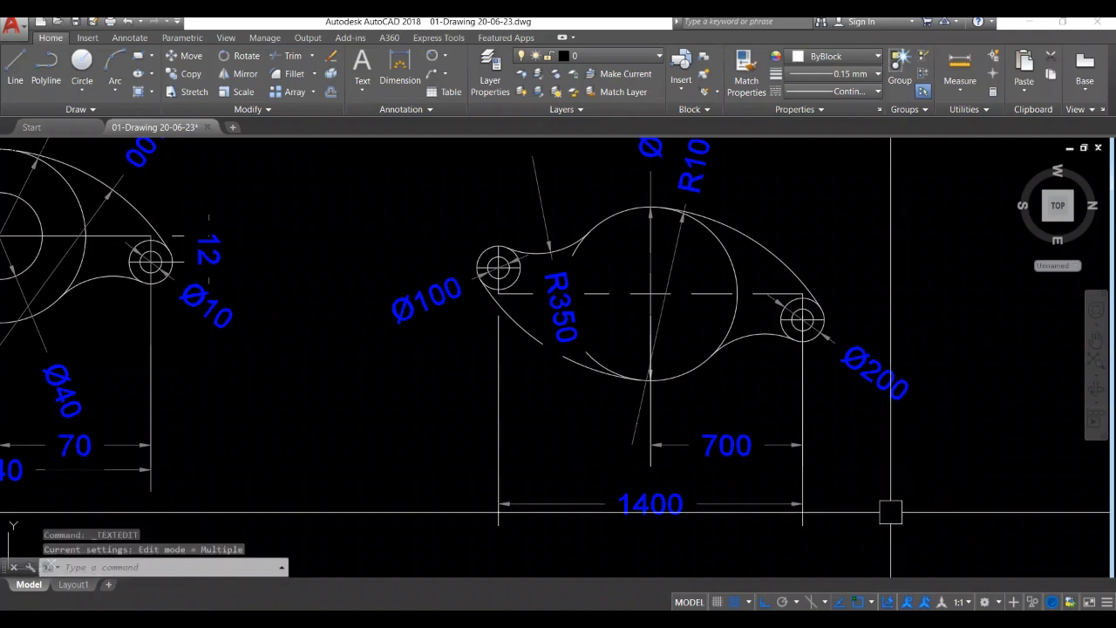
Step: Add a vertical linear dimension from the right lobe's centre to the horizontal centre line's right end, placing it right of the lobe
{"action": "mouse_move", "coordinate": [882, 515]}
{"action": "middle_mouse_down"}
{"action": "mouse_move", "coordinate": [880, 543]}
{"action": "mouse_move", "coordinate": [835, 517]}
{"action": "middle_mouse_up"}
{"action": "scroll", "coordinate": [881, 541], "scroll_direction": "down", "scroll_amount": 2}
{"action": "type", "text": "dl"}
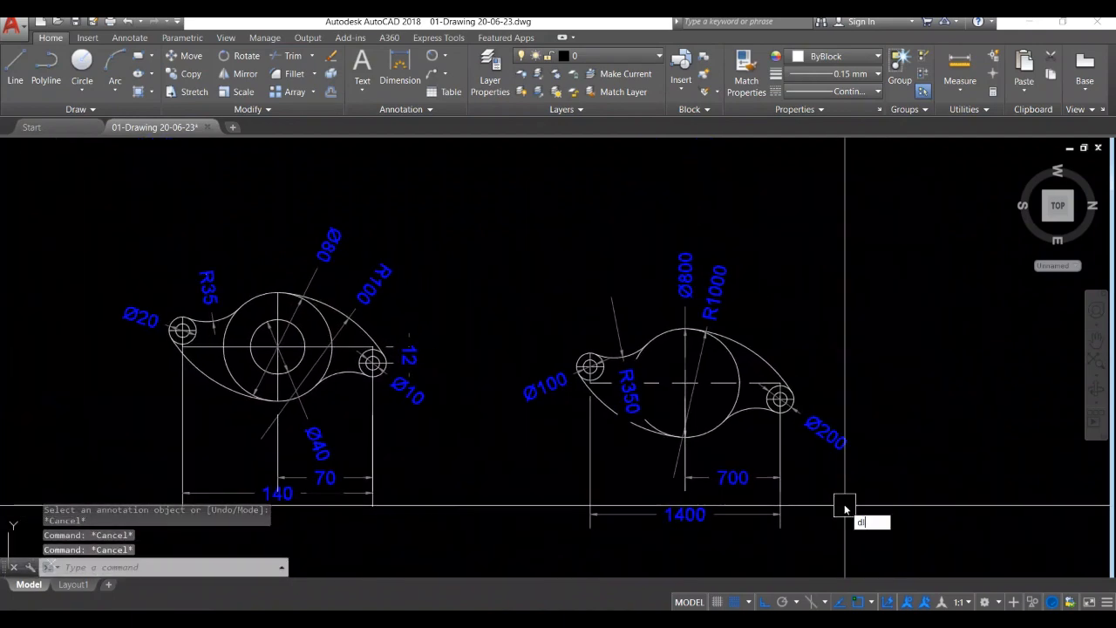
{"action": "type", "text": "i"}
{"action": "key", "text": "Return"}
{"action": "scroll", "coordinate": [791, 407], "scroll_direction": "up", "scroll_amount": 4}
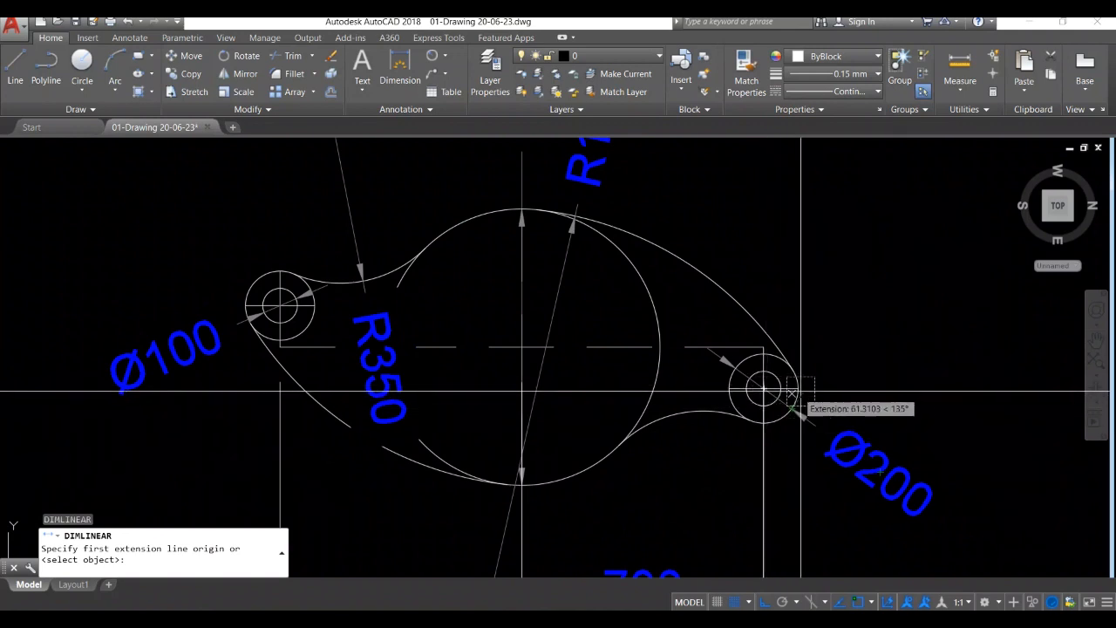
{"action": "scroll", "coordinate": [766, 387], "scroll_direction": "up", "scroll_amount": 4}
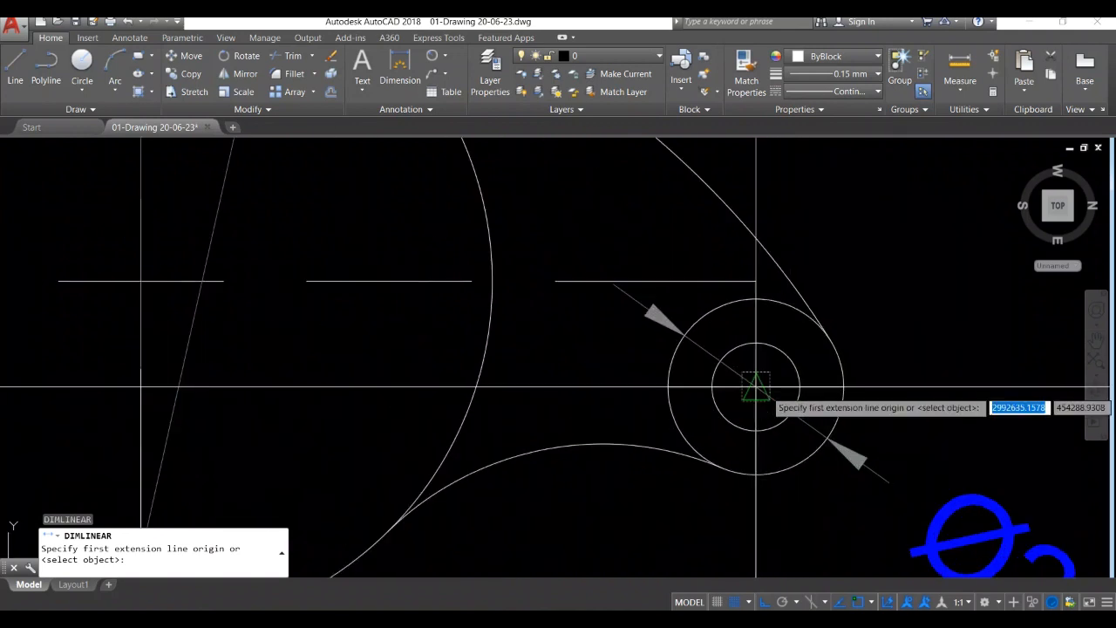
{"action": "left_click", "coordinate": [756, 386]}
{"action": "scroll", "coordinate": [753, 287], "scroll_direction": "down", "scroll_amount": 1}
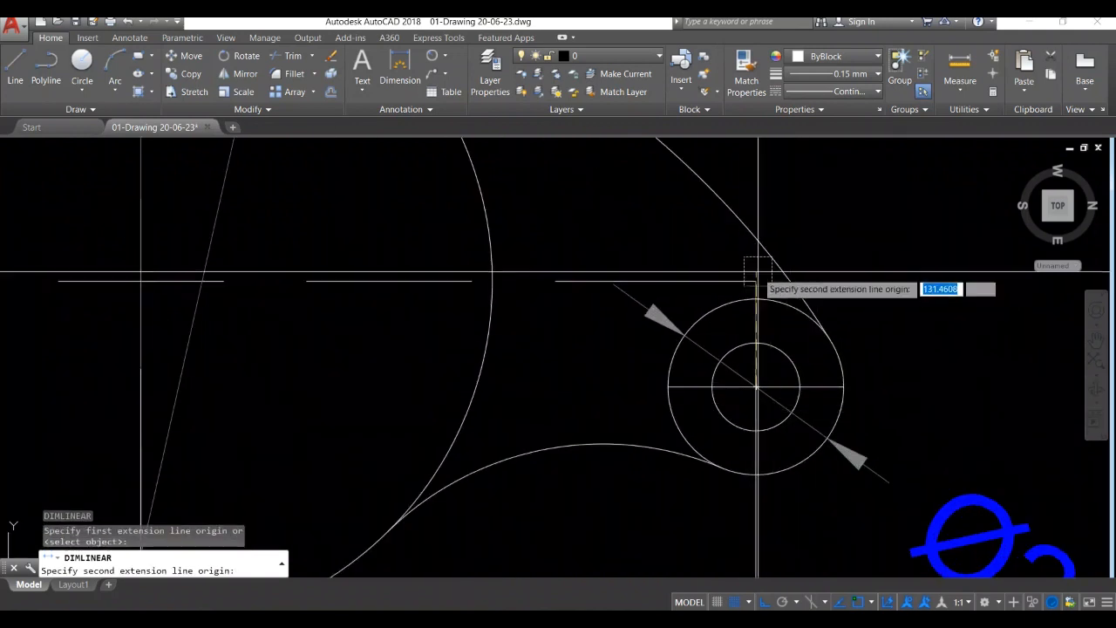
{"action": "left_click", "coordinate": [756, 281]}
{"action": "scroll", "coordinate": [750, 281], "scroll_direction": "down", "scroll_amount": 4}
{"action": "left_click", "coordinate": [835, 311]}
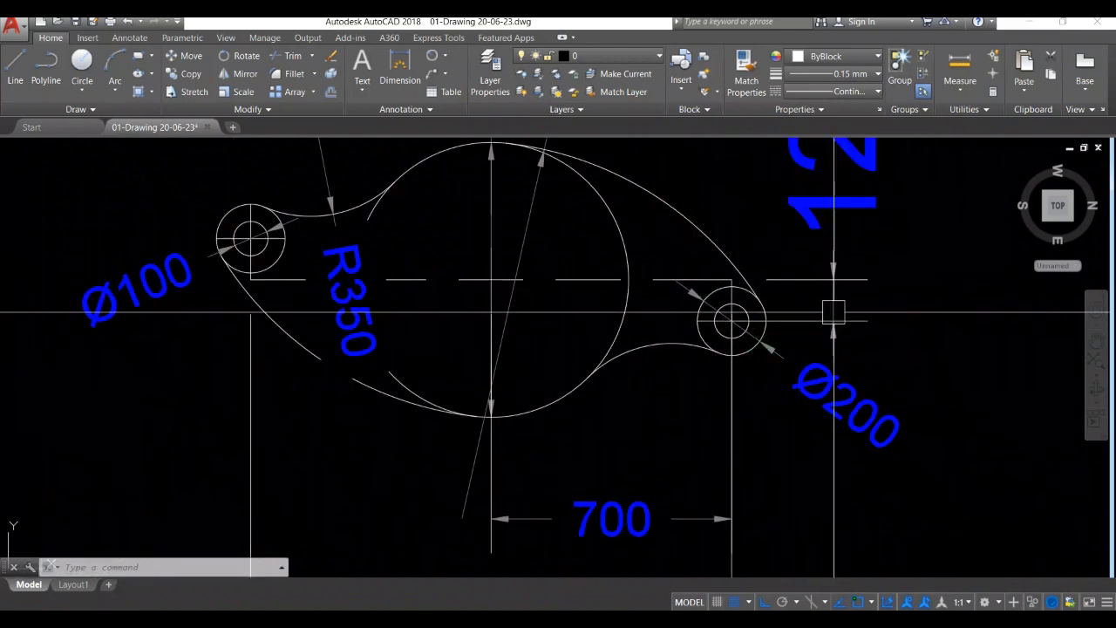
Step: Set the text height of the right lobe's vertical offset dimension to 1 and save the drawing
{"action": "scroll", "coordinate": [837, 317], "scroll_direction": "down", "scroll_amount": 4}
{"action": "middle_click_drag", "start_coordinate": [891, 323], "coordinate": [862, 408]}
{"action": "left_click", "coordinate": [829, 351]}
{"action": "double_click", "coordinate": [822, 350]}
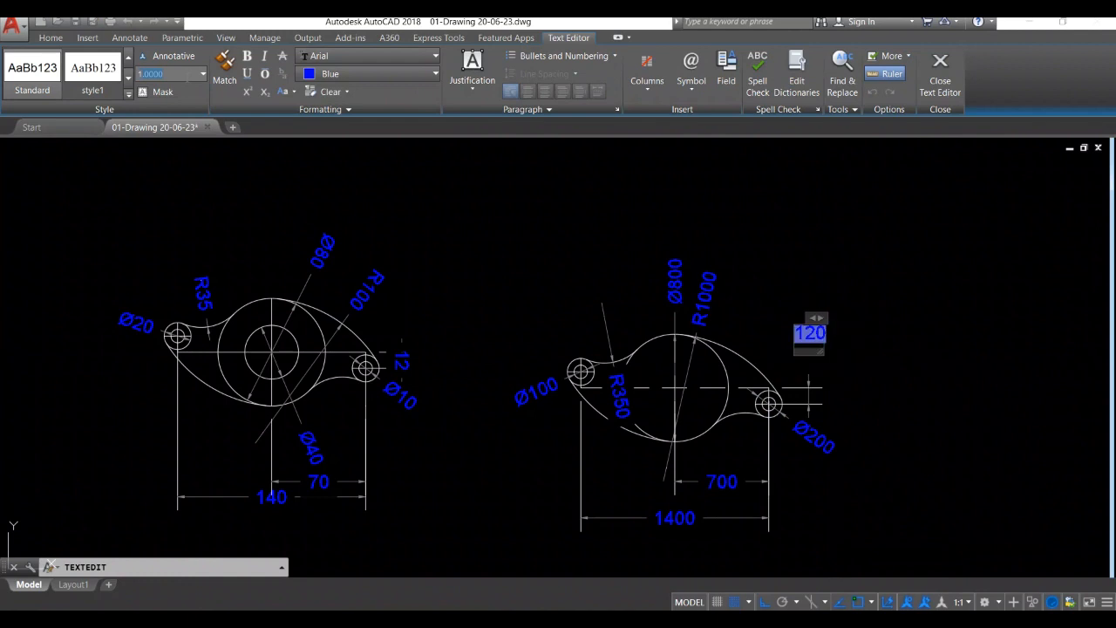
{"action": "left_click", "coordinate": [860, 337]}
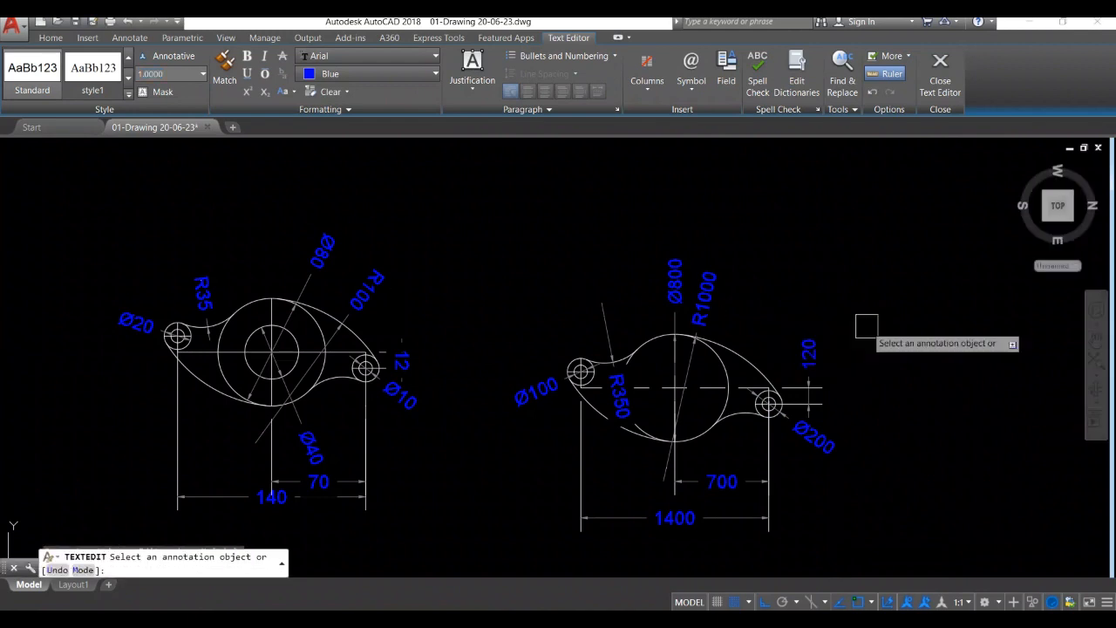
{"action": "key", "text": "Escape"}
{"action": "key", "text": "Escape"}
{"action": "key", "text": "Escape"}
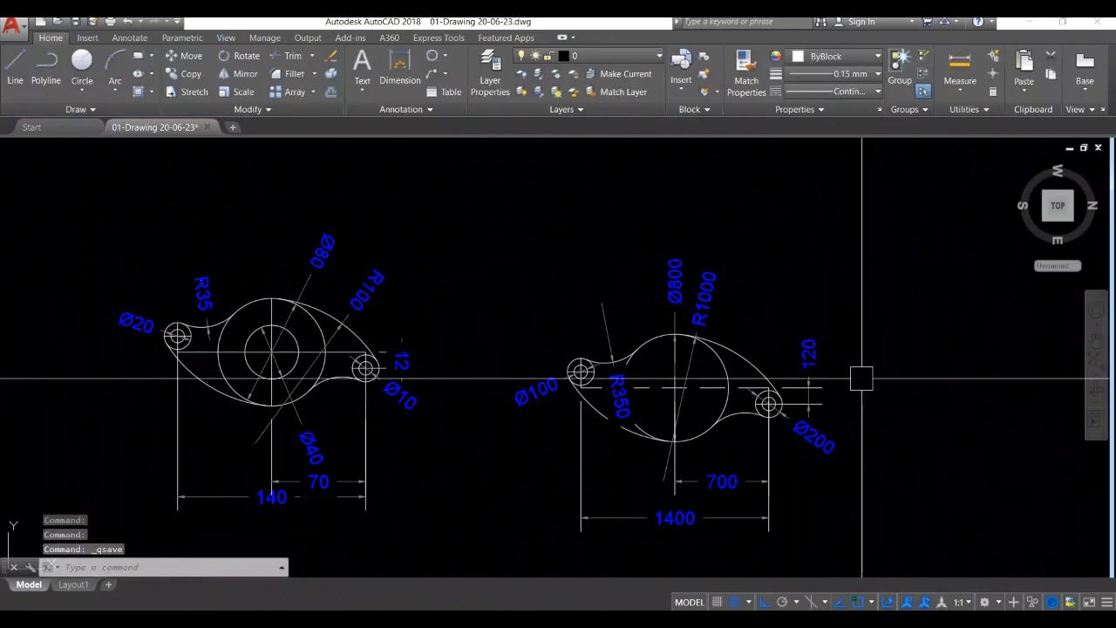
{"action": "key", "text": "ctrl+s"}
Step: Draw a circle of radius 200 at the centre of the enlarged flange's large circle
{"action": "middle_click_drag", "start_coordinate": [860, 384], "coordinate": [856, 319]}
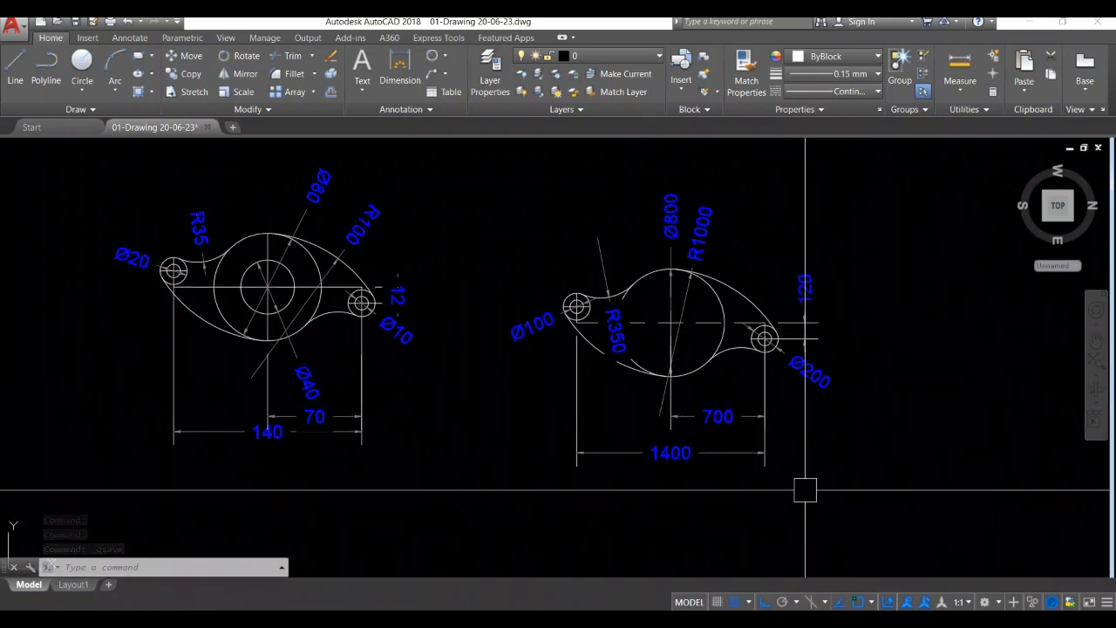
{"action": "middle_click_drag", "start_coordinate": [867, 465], "coordinate": [902, 486]}
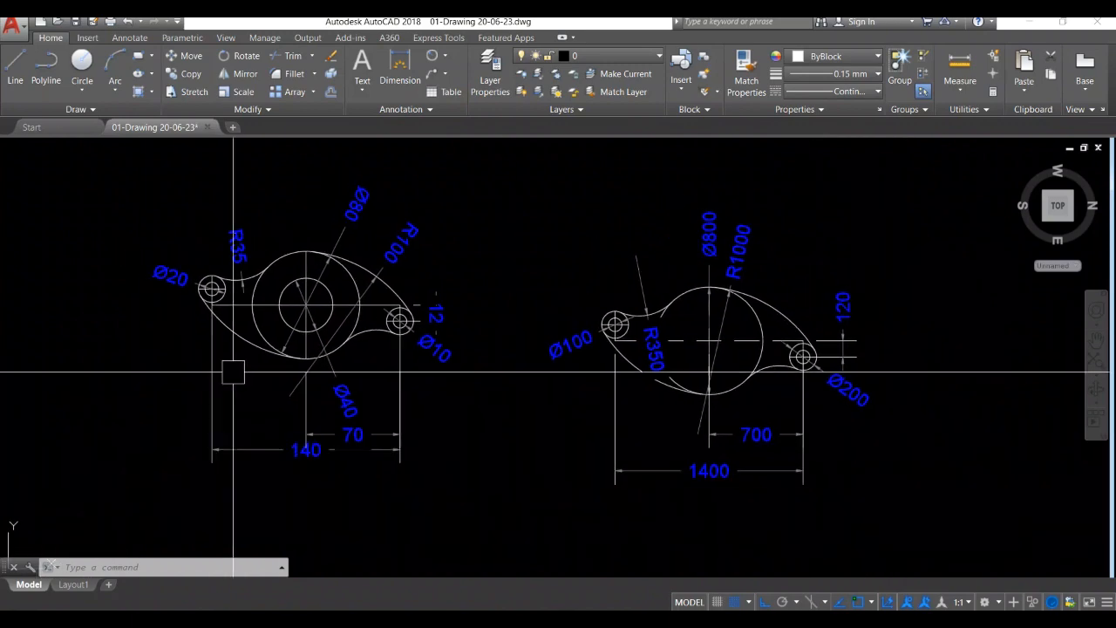
{"action": "type", "text": "c"}
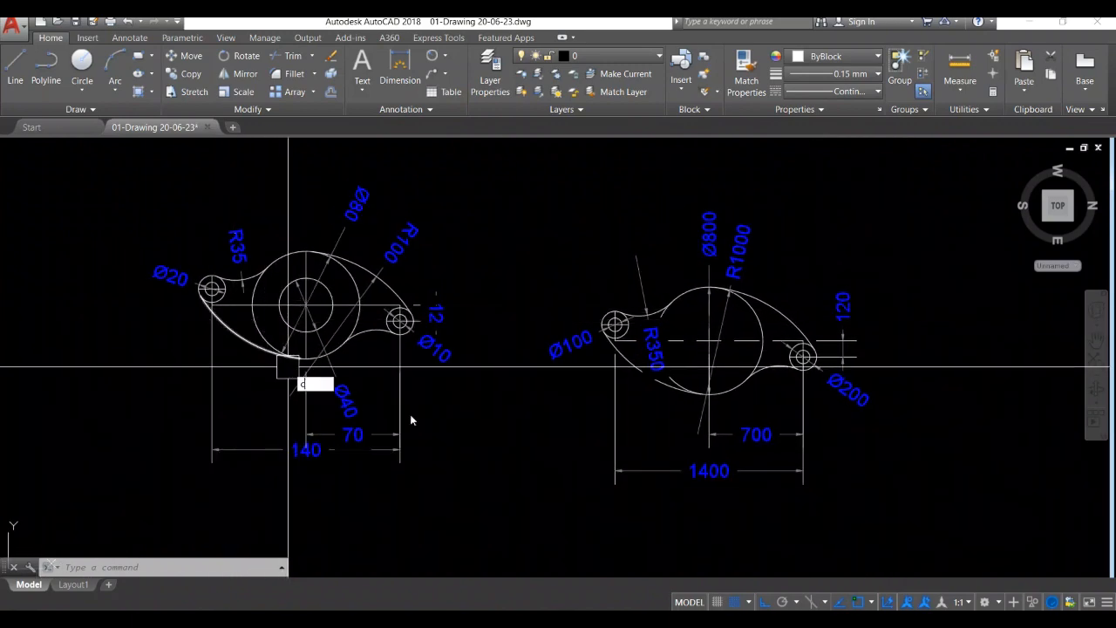
{"action": "key", "text": "Return"}
{"action": "scroll", "coordinate": [704, 340], "scroll_direction": "up", "scroll_amount": 6}
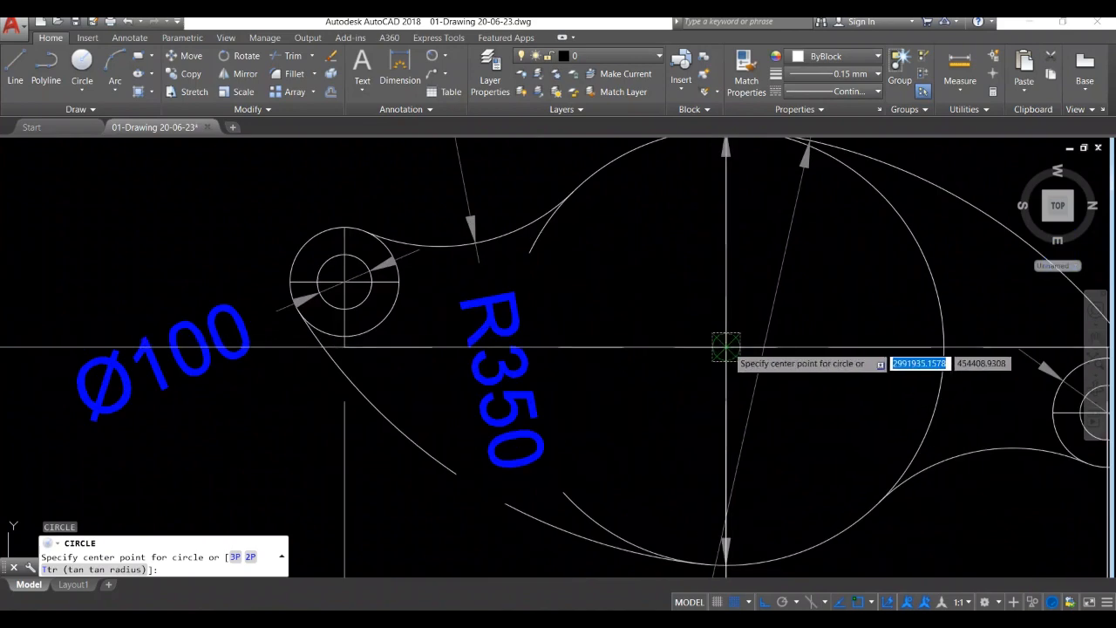
{"action": "left_click", "coordinate": [725, 347]}
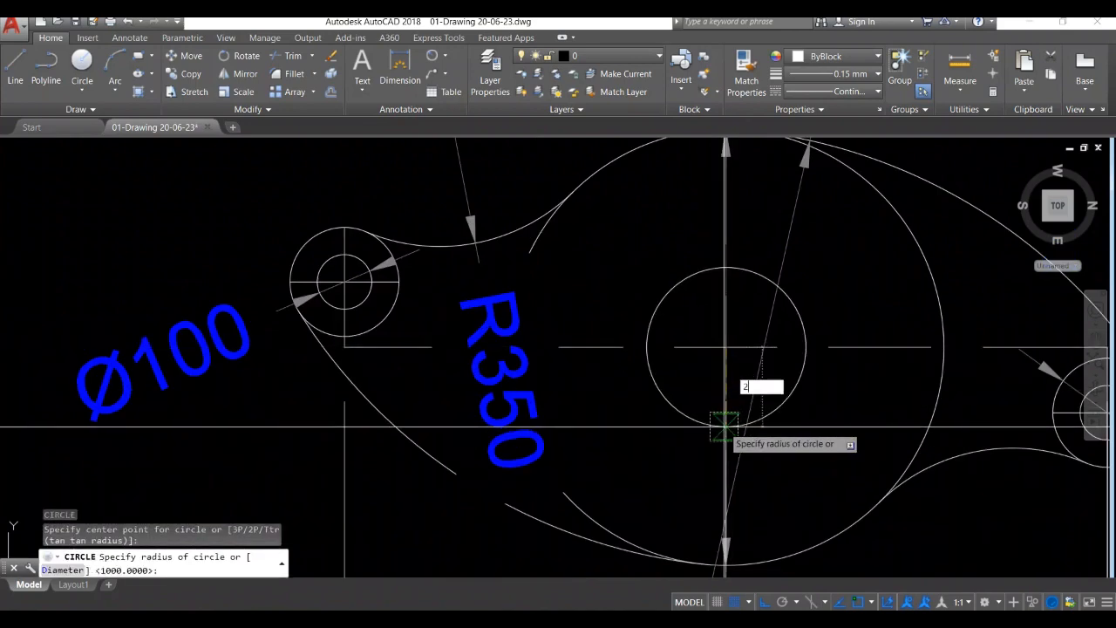
{"action": "type", "text": "200"}
{"action": "key", "text": "Return"}
Step: Add a diameter dimension to the new inner circle at the flange's centre, placing its text toward the upper left
{"action": "scroll", "coordinate": [680, 413], "scroll_direction": "down", "scroll_amount": 6}
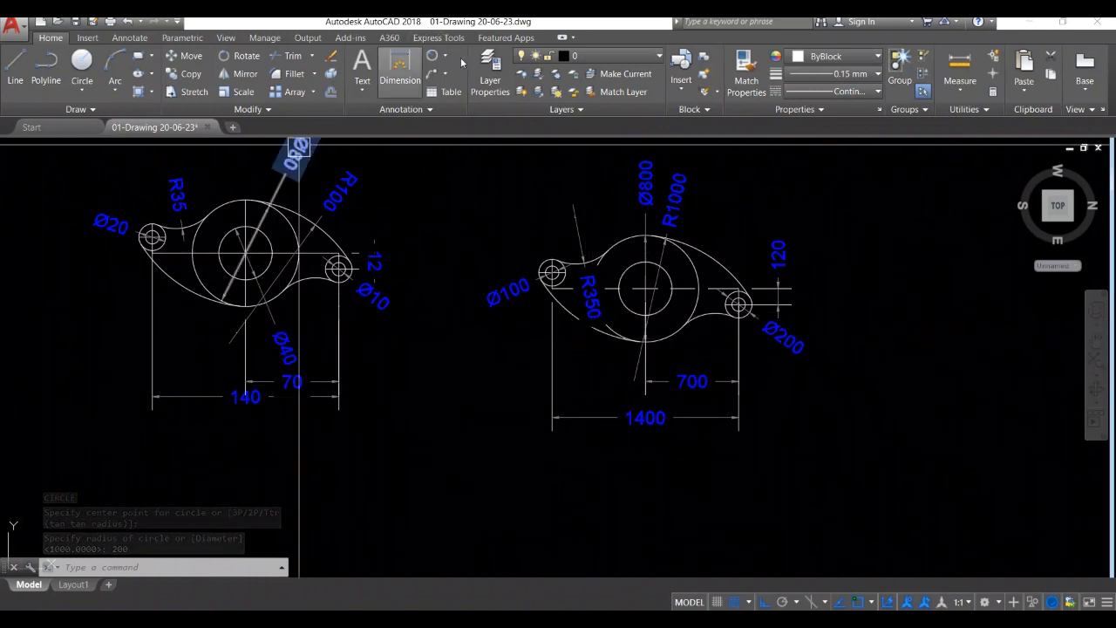
{"action": "left_click", "coordinate": [448, 58]}
{"action": "left_click", "coordinate": [462, 227]}
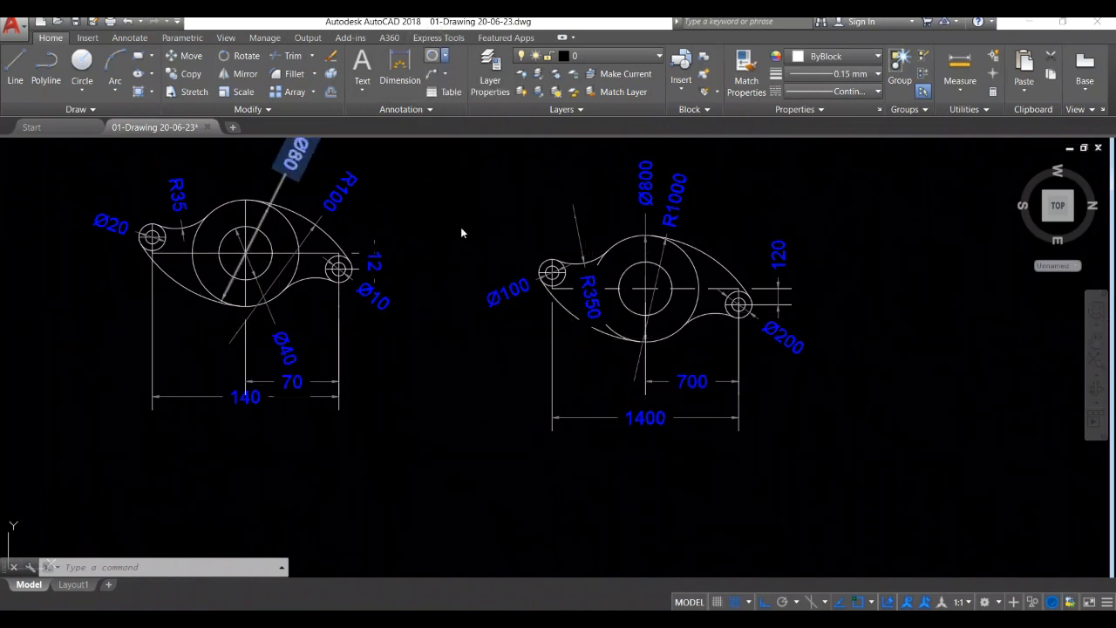
{"action": "scroll", "coordinate": [647, 305], "scroll_direction": "up", "scroll_amount": 4}
{"action": "left_click", "coordinate": [596, 234]}
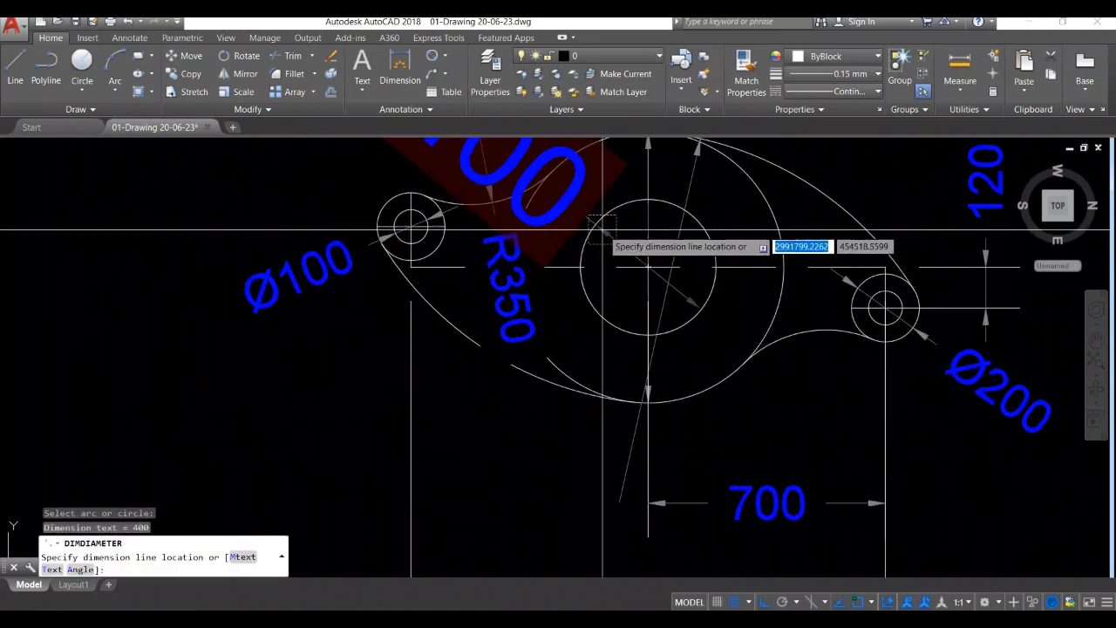
{"action": "scroll", "coordinate": [627, 271], "scroll_direction": "down", "scroll_amount": 4}
{"action": "key", "text": "Escape"}
{"action": "key", "text": "Escape"}
{"action": "key", "text": "Escape"}
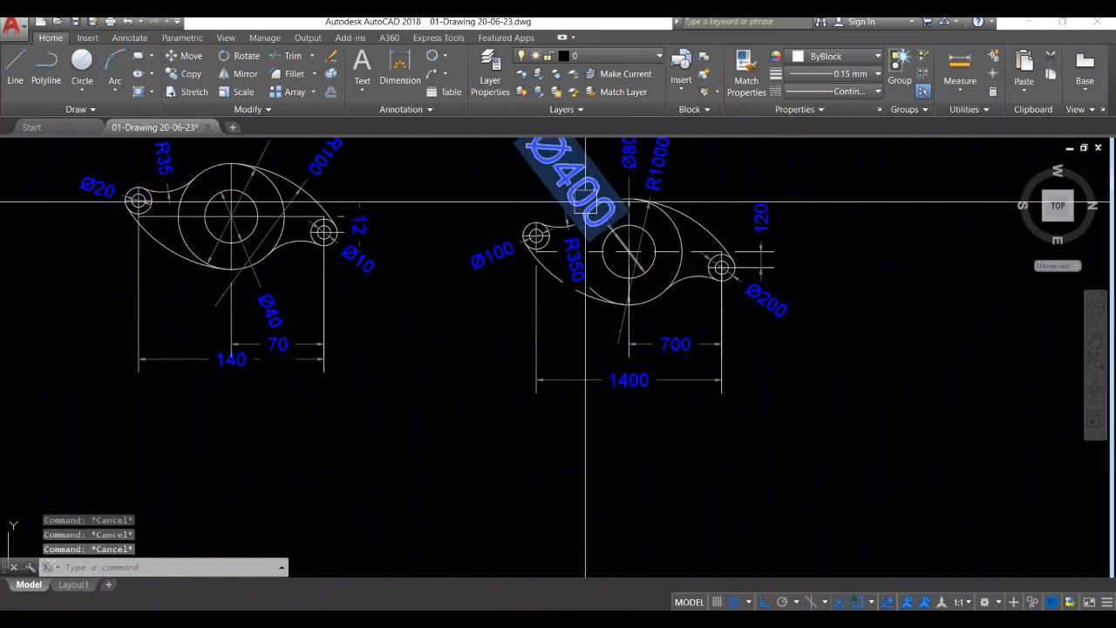